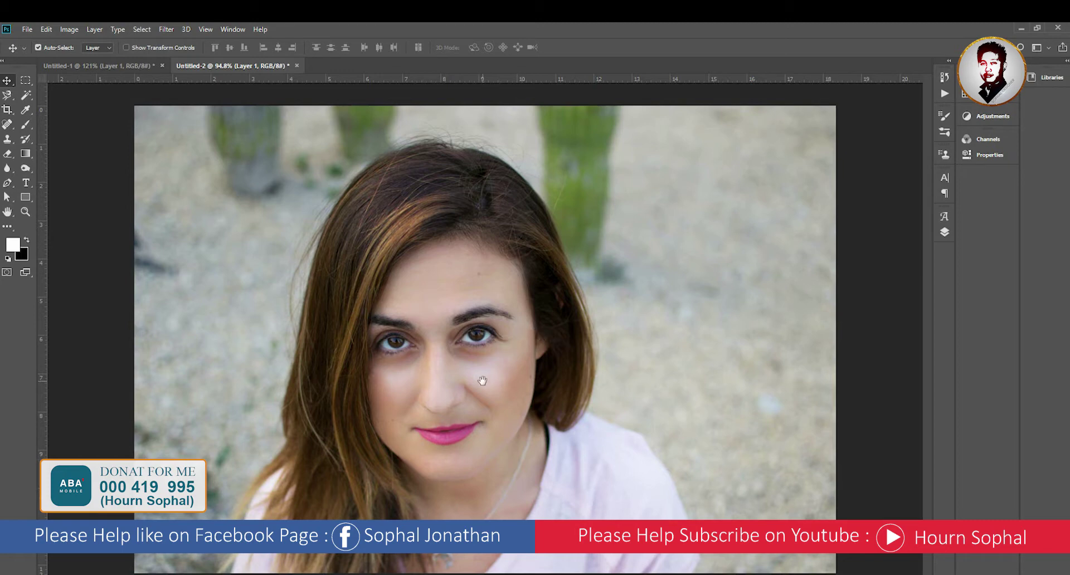
# Fit the portrait on screen and toggle Layer 1 copy 2 off and on to compare the retouch.
pyautogui.scroll(2, 491, 374)
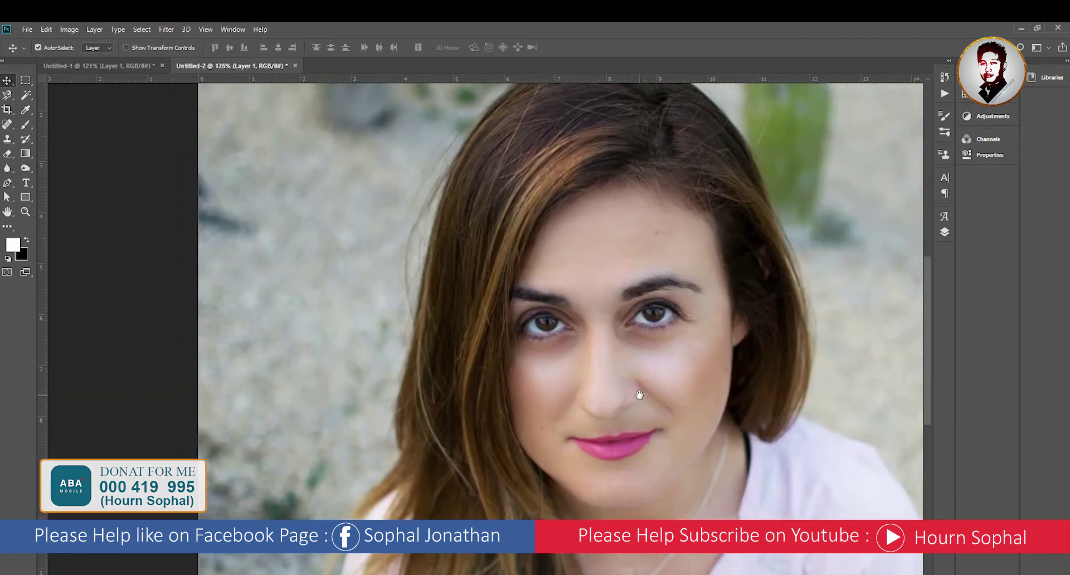
pyautogui.moveTo(638, 391); pyautogui.dragTo(535, 390)
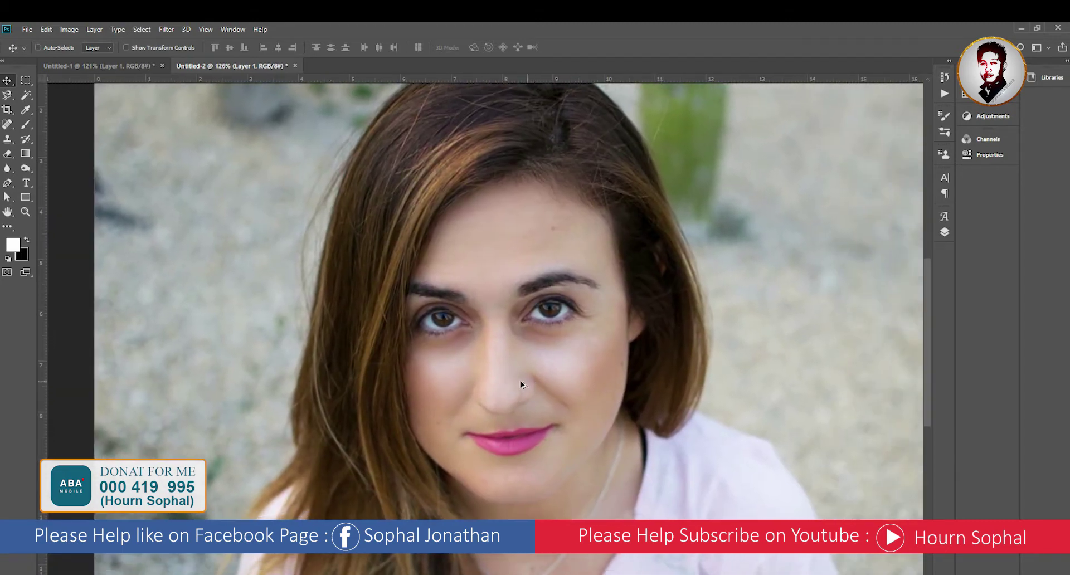
pyautogui.scroll(-2, 516, 384)
pyautogui.hotkey('ctrl', '0')
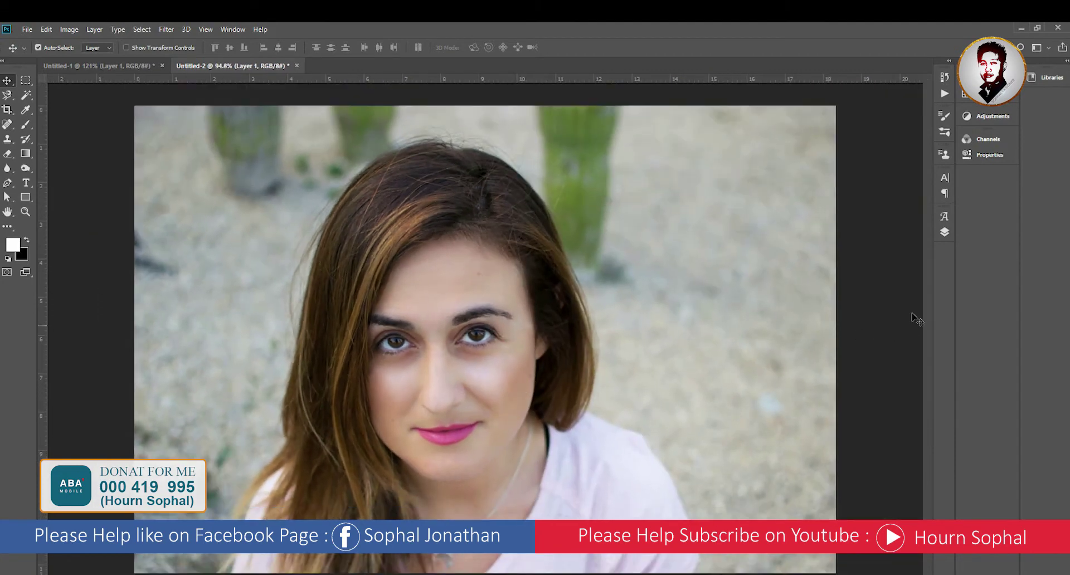
pyautogui.click(944, 232)
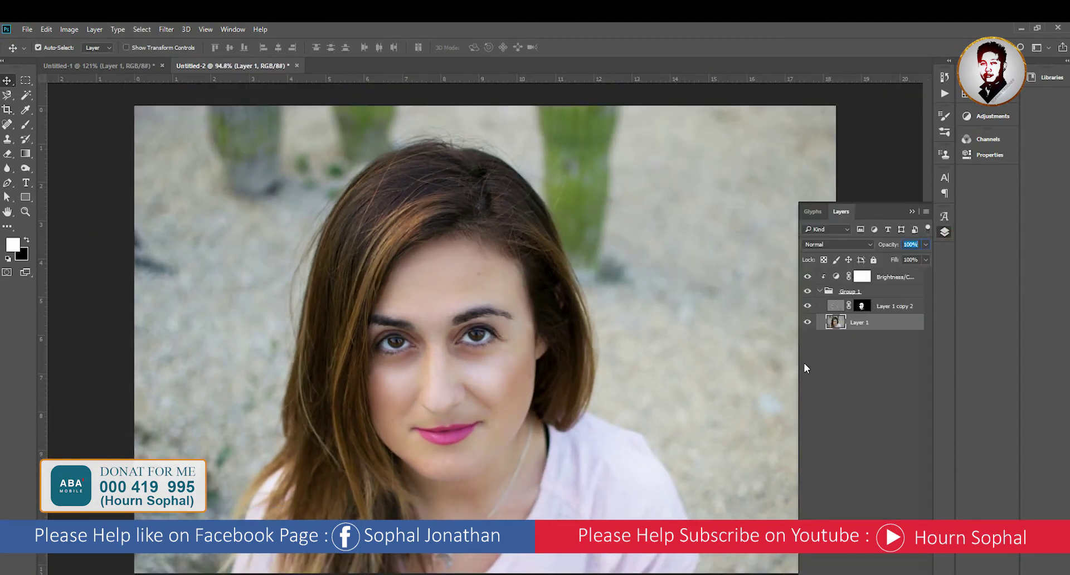
pyautogui.click(808, 306)
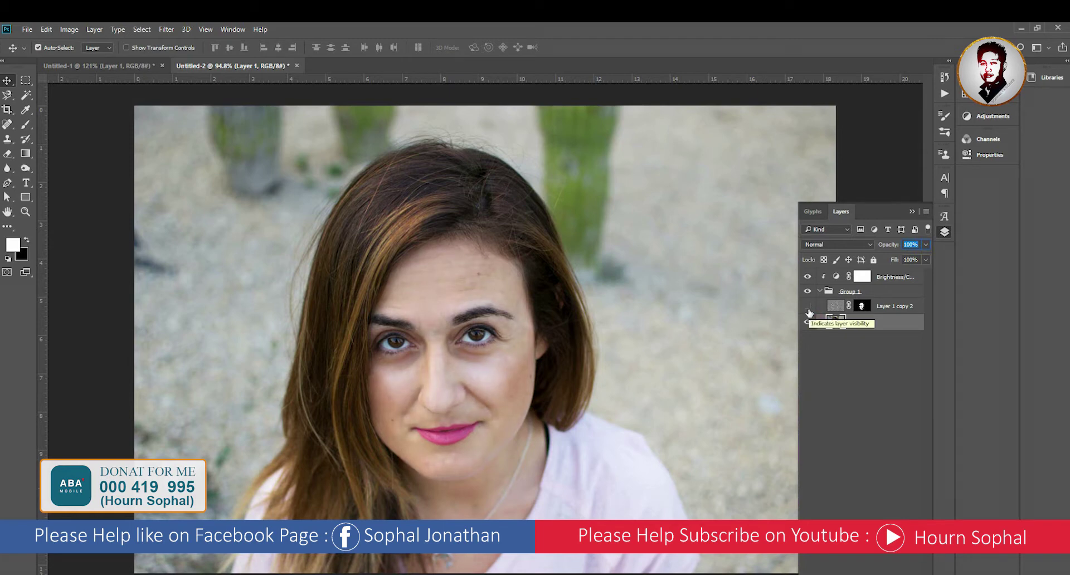
pyautogui.click(807, 306)
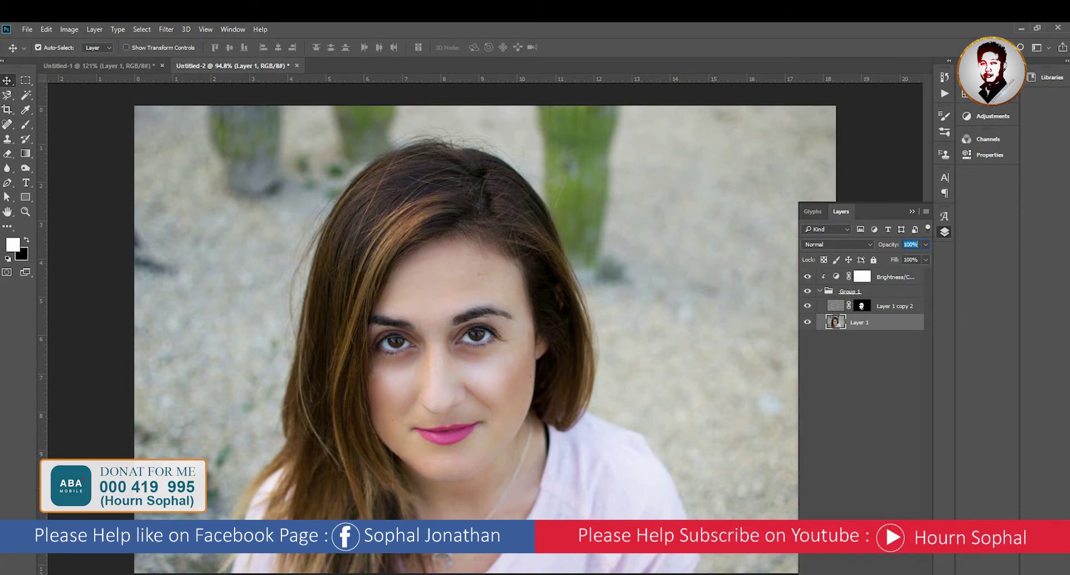
# Copy the original unedited portrait from the Google Images preview in Chrome.
pyautogui.hotkey('alt', 'Tab')
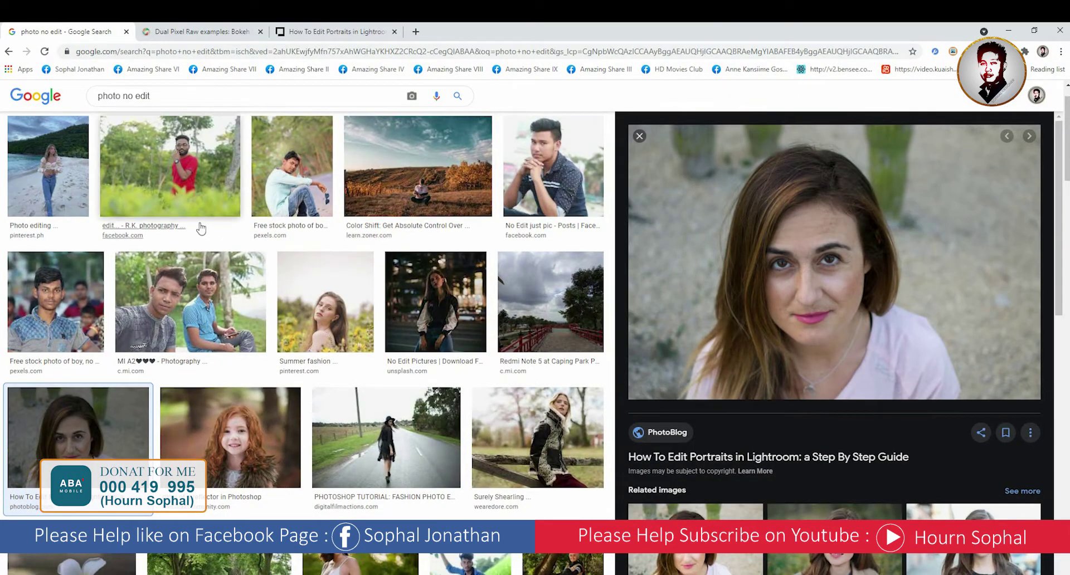
pyautogui.rightClick(786, 365)
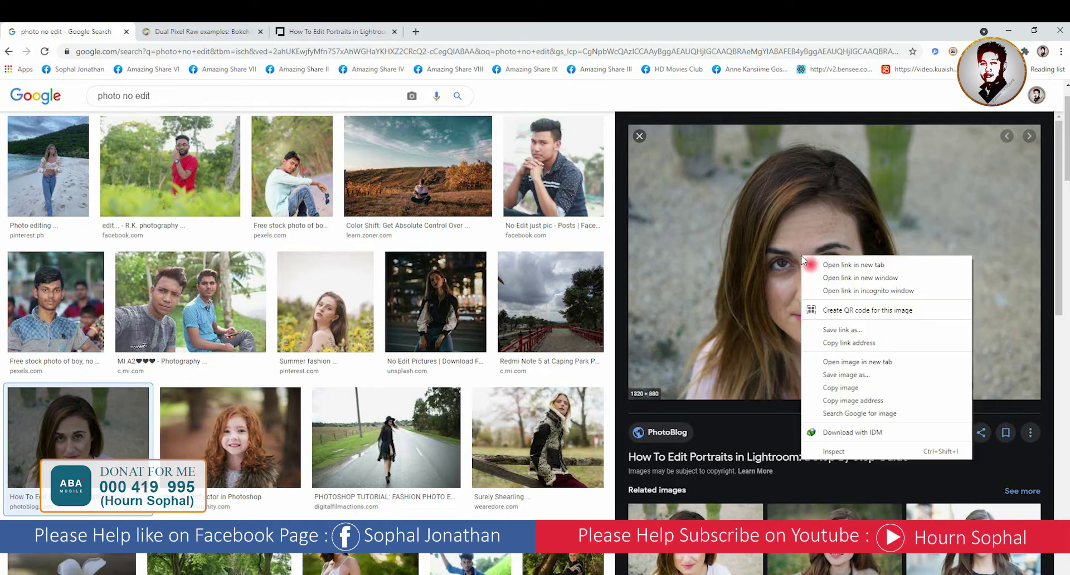
pyautogui.click(836, 385)
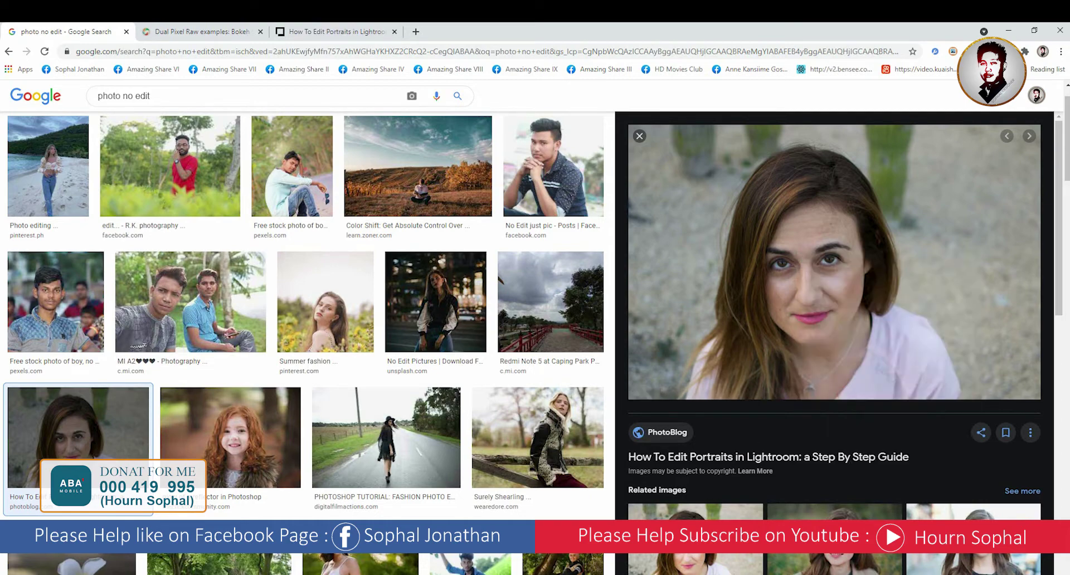
pyautogui.hotkey('alt', 'Tab')
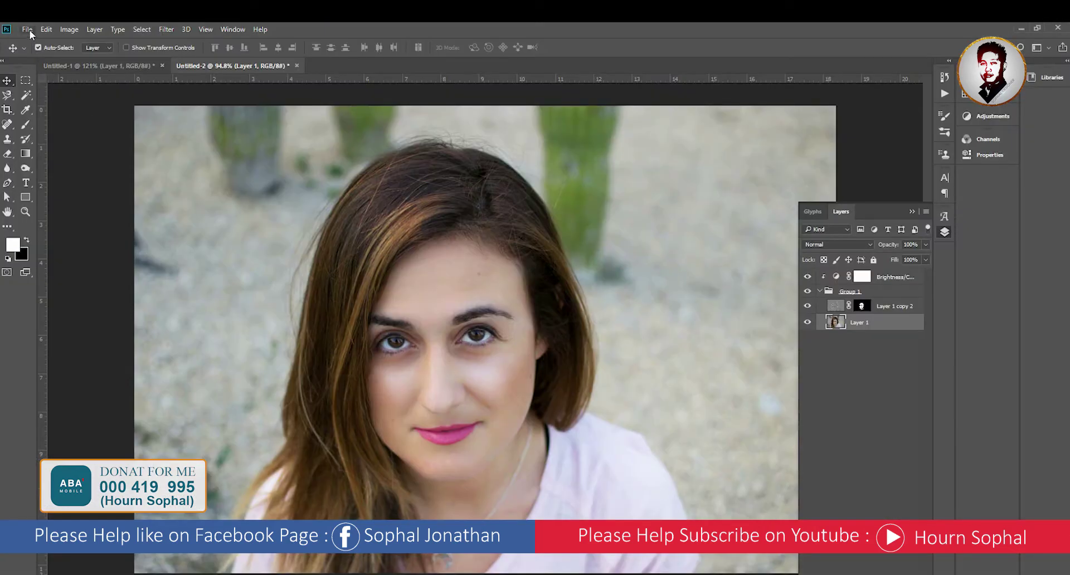
# Create a new 1320×880 Clipboard-preset document and paste the copied portrait into it.
pyautogui.click(27, 30)
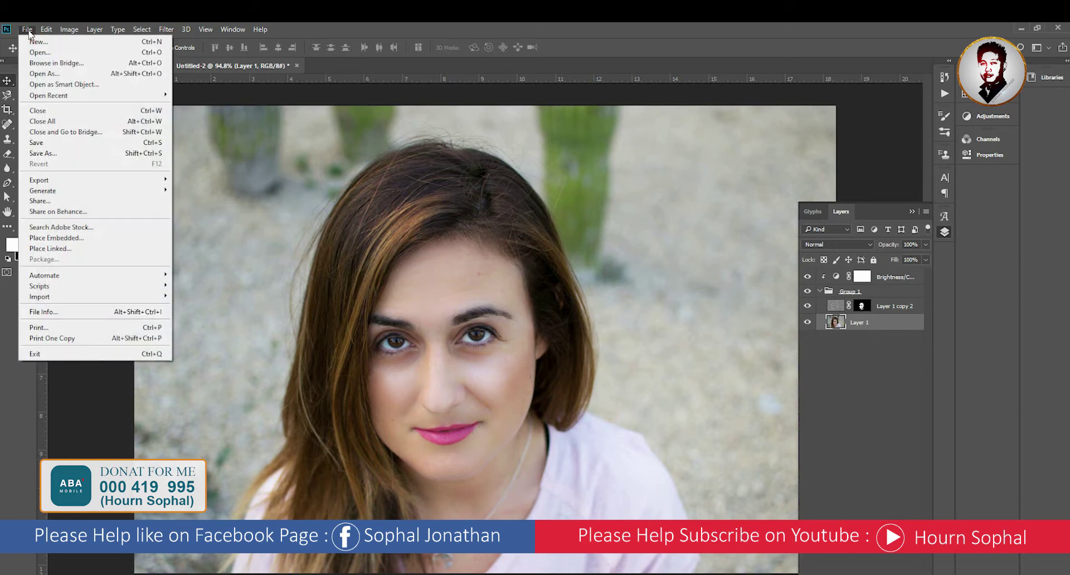
pyautogui.click(38, 42)
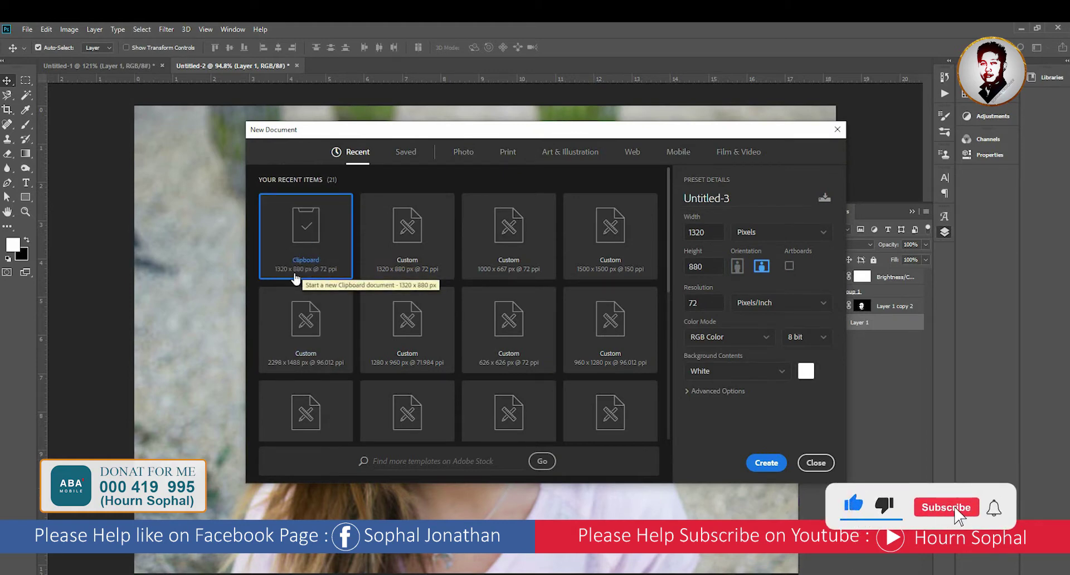
pyautogui.click(765, 463)
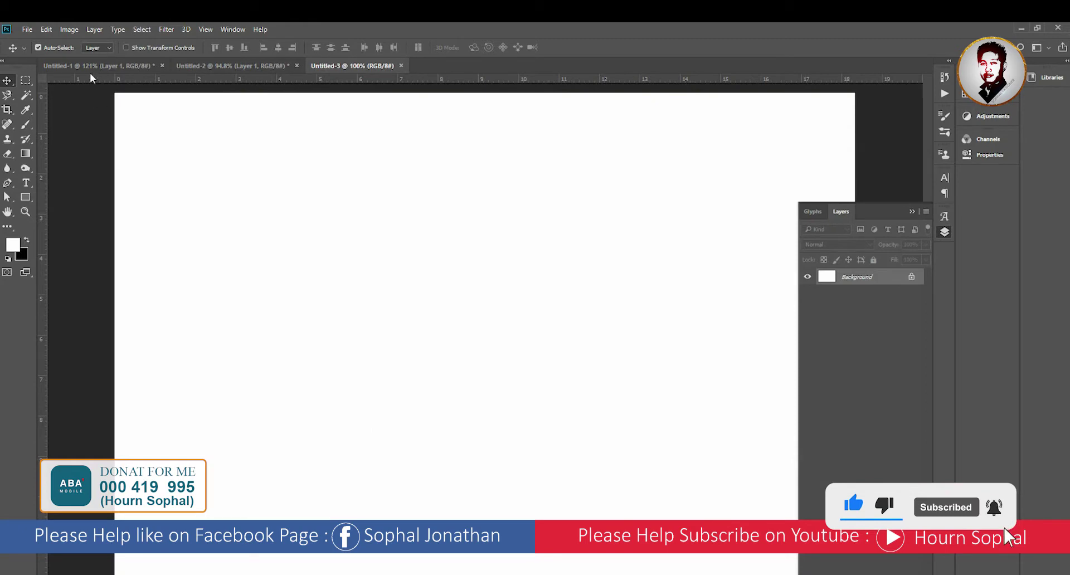
pyautogui.click(47, 29)
pyautogui.click(55, 126)
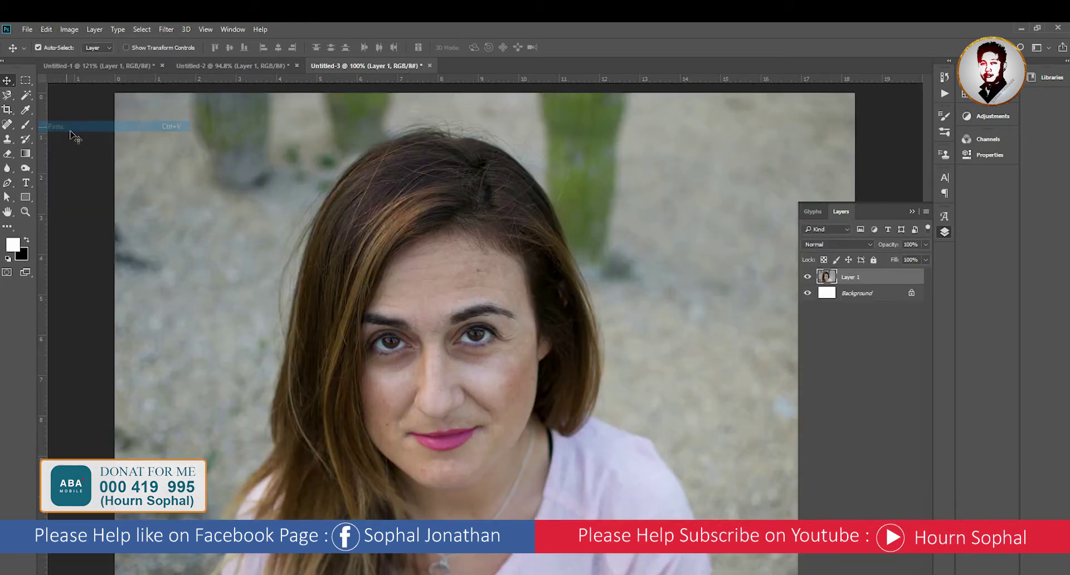
# Delete the white Background layer, leaving only Layer 1.
pyautogui.click(877, 294)
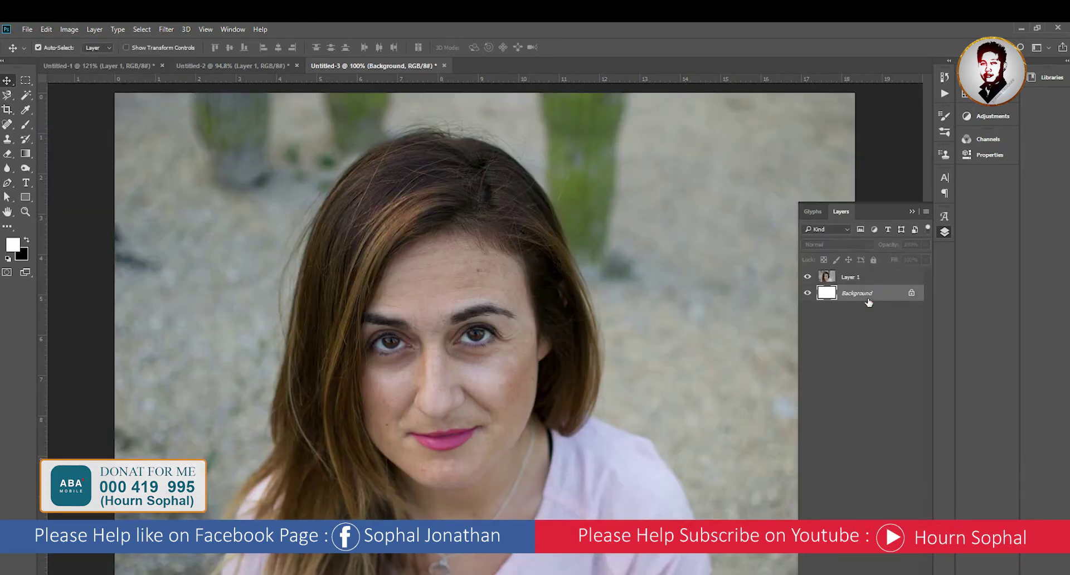
pyautogui.press('Delete')
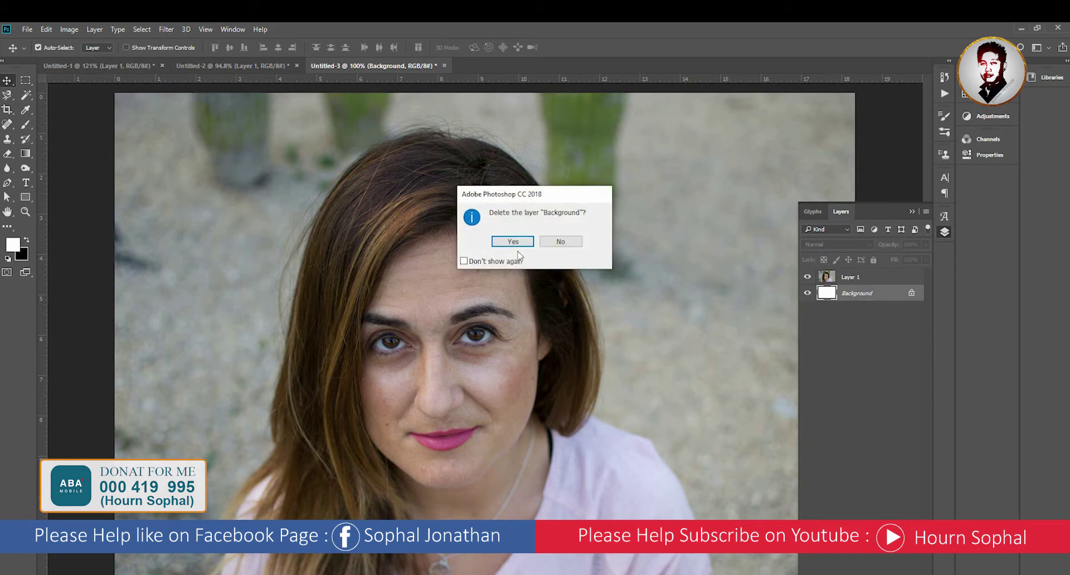
pyautogui.click(524, 238)
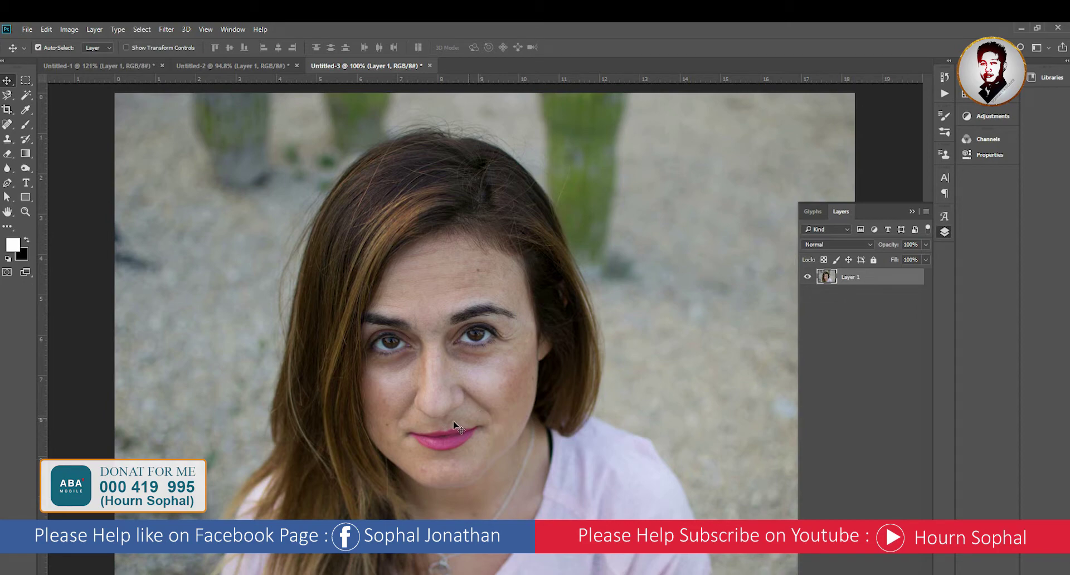
# Zoom in to 177% to frame the woman's face and pick the Spot Healing Brush.
pyautogui.keyDown('alt'); pyautogui.scroll(3, 448, 422); pyautogui.keyUp('alt')
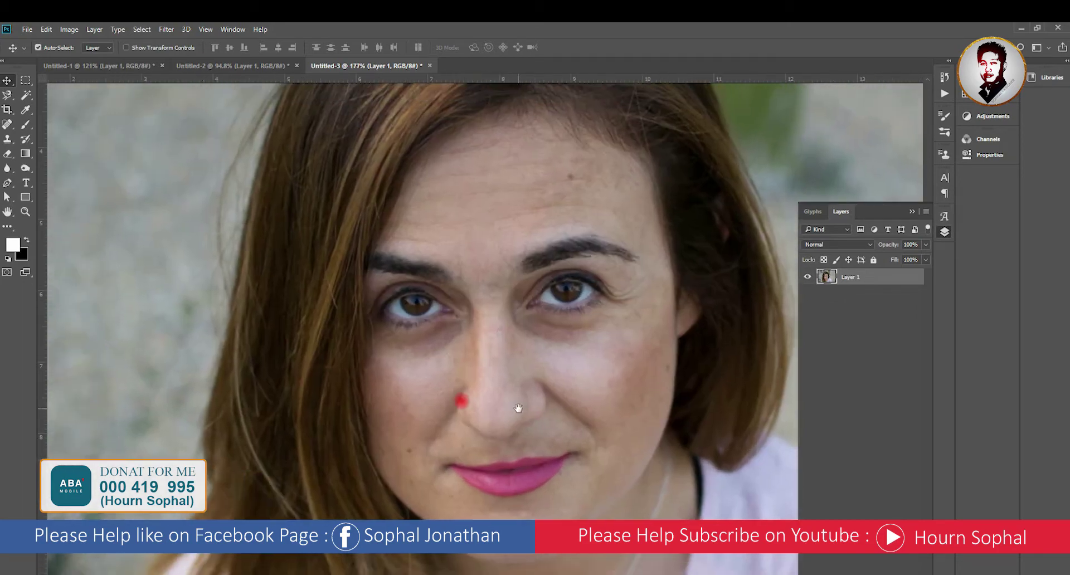
pyautogui.moveTo(446, 417); pyautogui.dragTo(514, 434)
pyautogui.moveTo(583, 475); pyautogui.dragTo(533, 480)
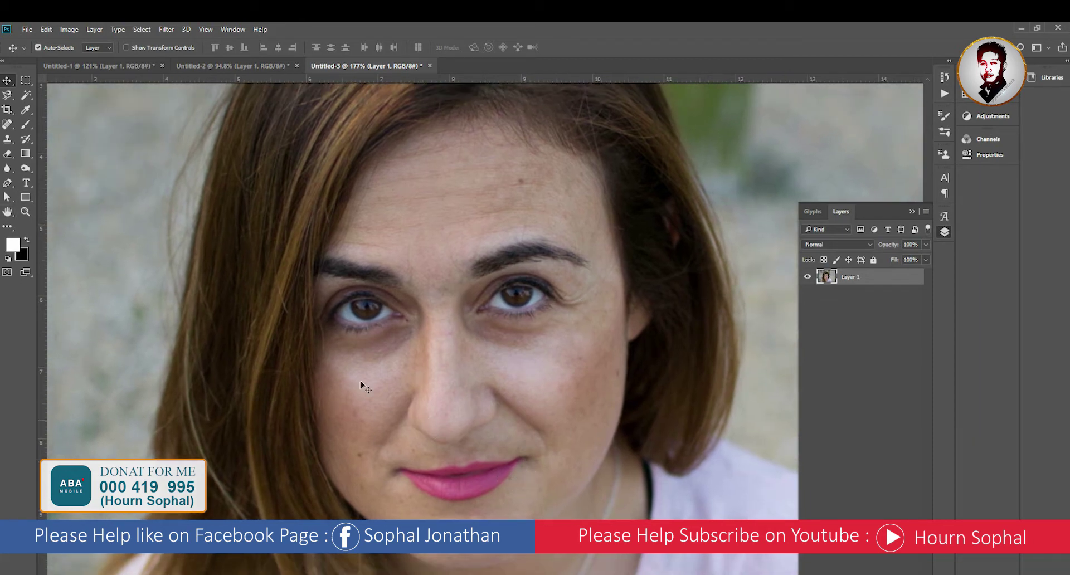
pyautogui.click(6, 125)
pyautogui.rightClick(4, 126)
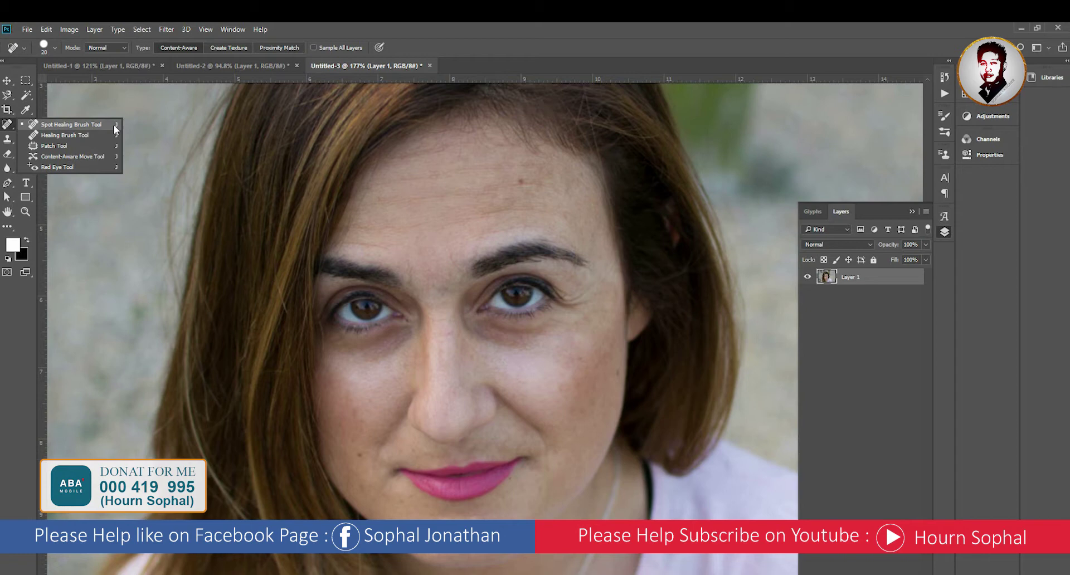
# Set the Spot Healing Brush to 15 px with 1% spacing, then enlarge it to 20 px.
pyautogui.click(64, 125)
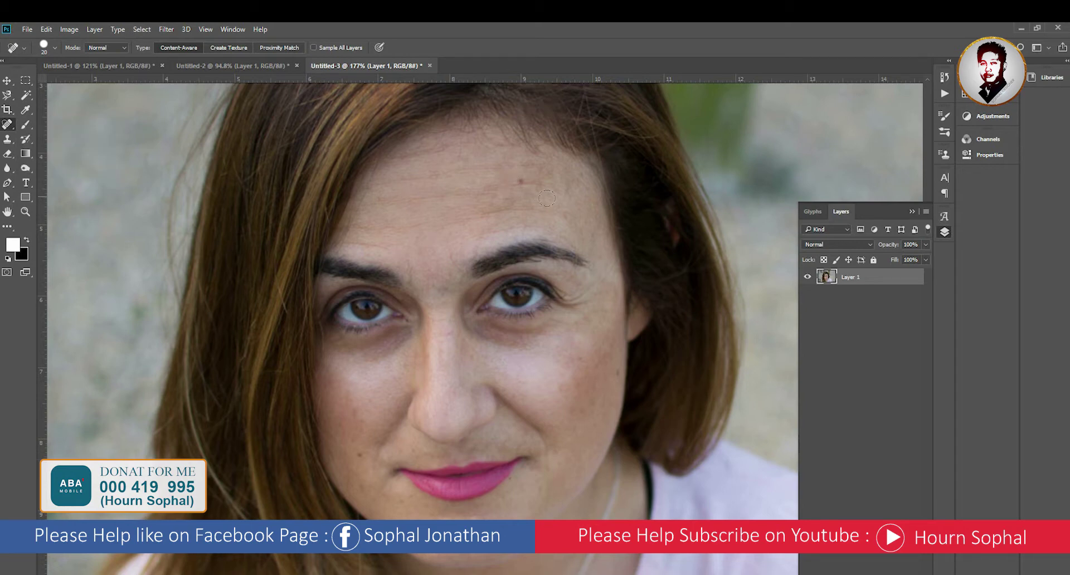
pyautogui.click(54, 48)
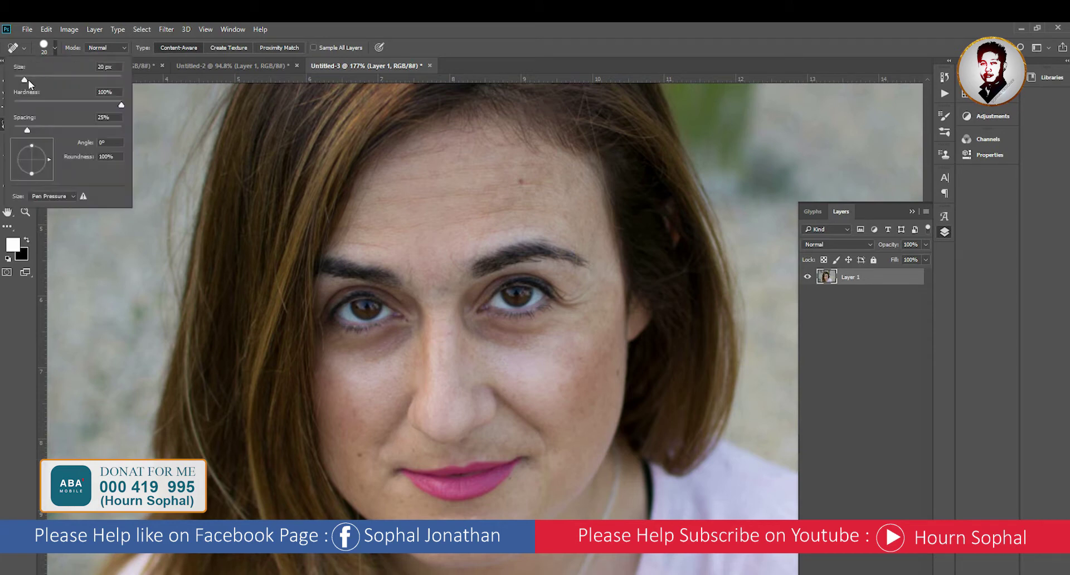
pyautogui.click(494, 182)
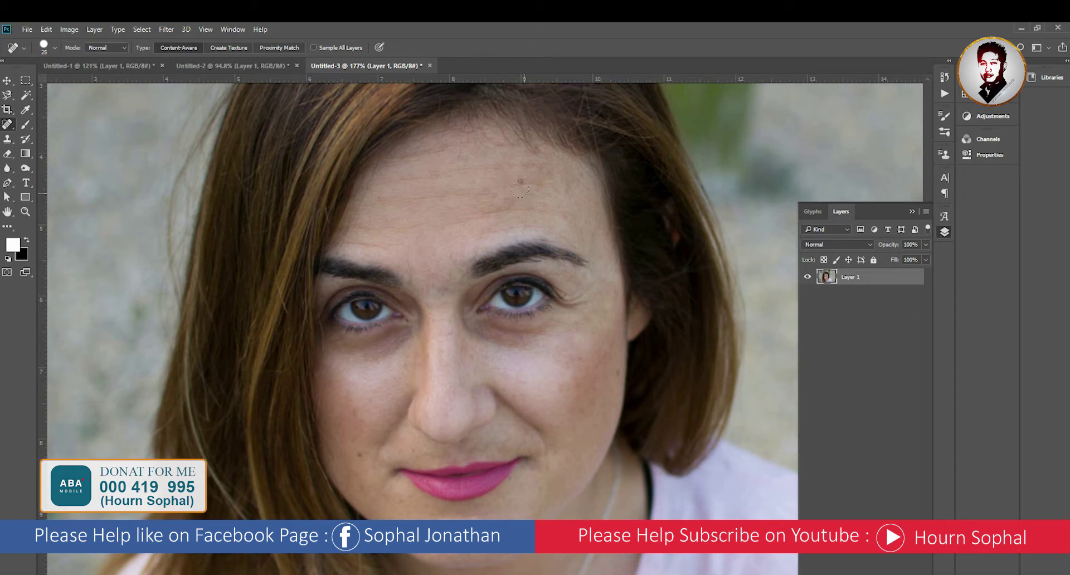
pyautogui.click(53, 47)
pyautogui.moveTo(19, 78); pyautogui.dragTo(52, 80)
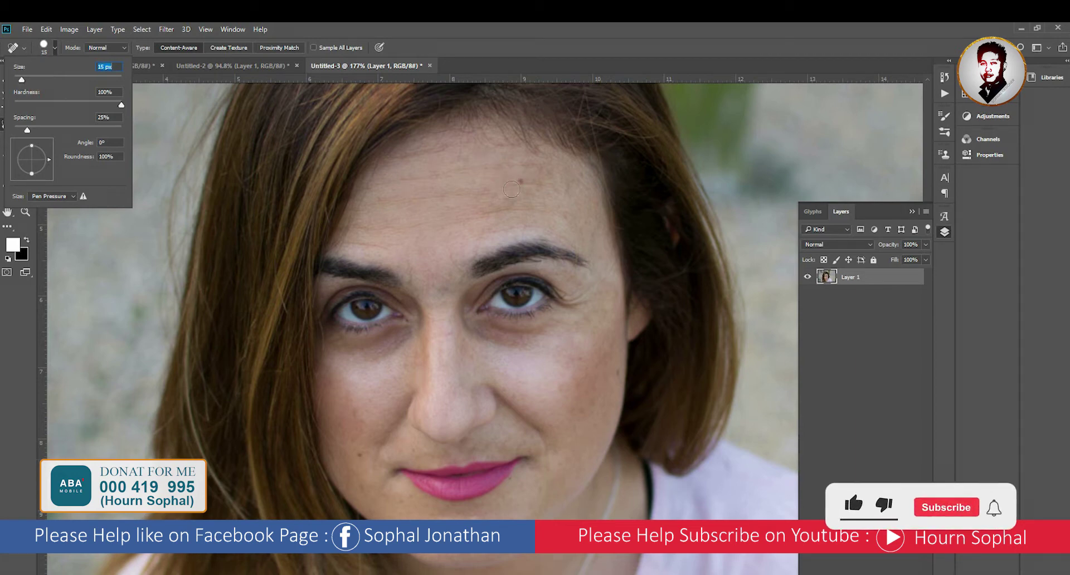
pyautogui.moveTo(27, 130); pyautogui.dragTo(1, 132)
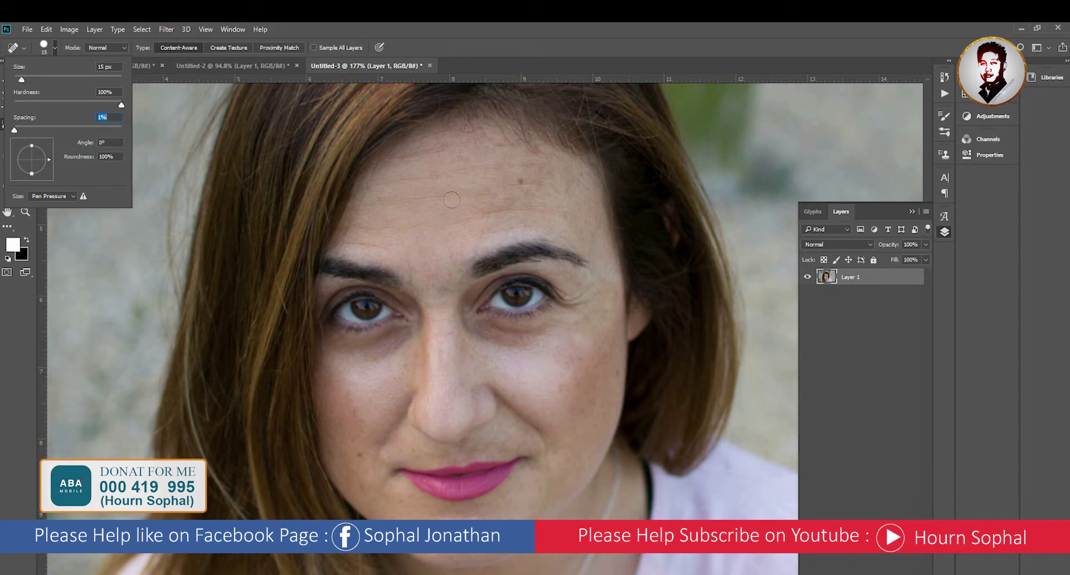
pyautogui.click(521, 184)
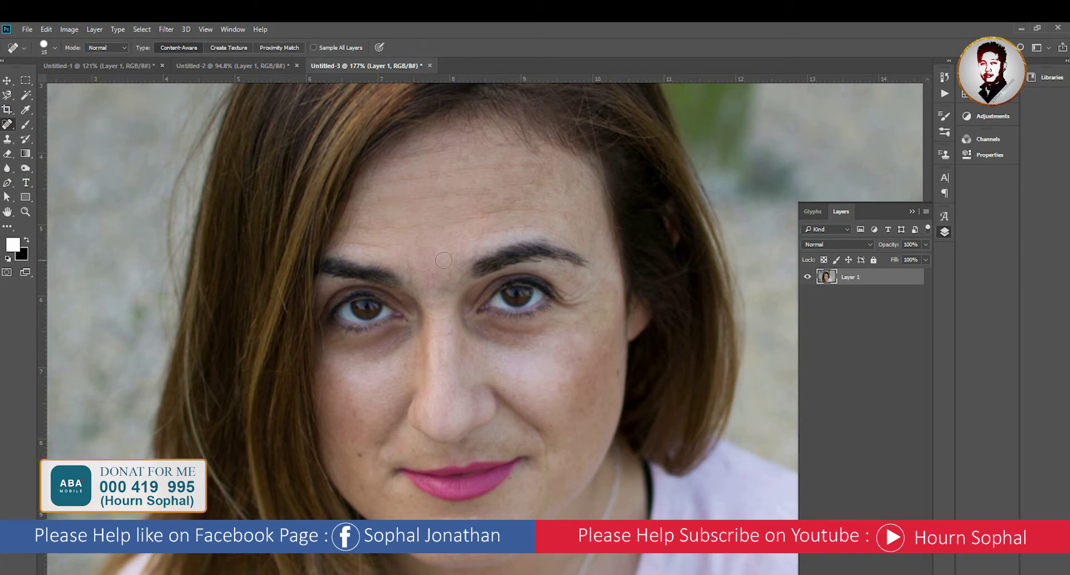
pyautogui.press(']')
# Heal the blemishes on the forehead and near the eyebrow end.
pyautogui.click(561, 217)
pyautogui.click(603, 246)
pyautogui.click(568, 223)
pyautogui.click(586, 176)
# Heal the remaining blemishes on both cheeks, the chin and the forehead.
pyautogui.click(362, 454)
pyautogui.click(374, 496)
pyautogui.click(367, 427)
pyautogui.click(586, 368)
pyautogui.click(591, 388)
pyautogui.click(618, 374)
pyautogui.click(579, 394)
pyautogui.click(465, 516)
pyautogui.click(360, 420)
pyautogui.click(485, 183)
pyautogui.scroll(-3, 547, 382)
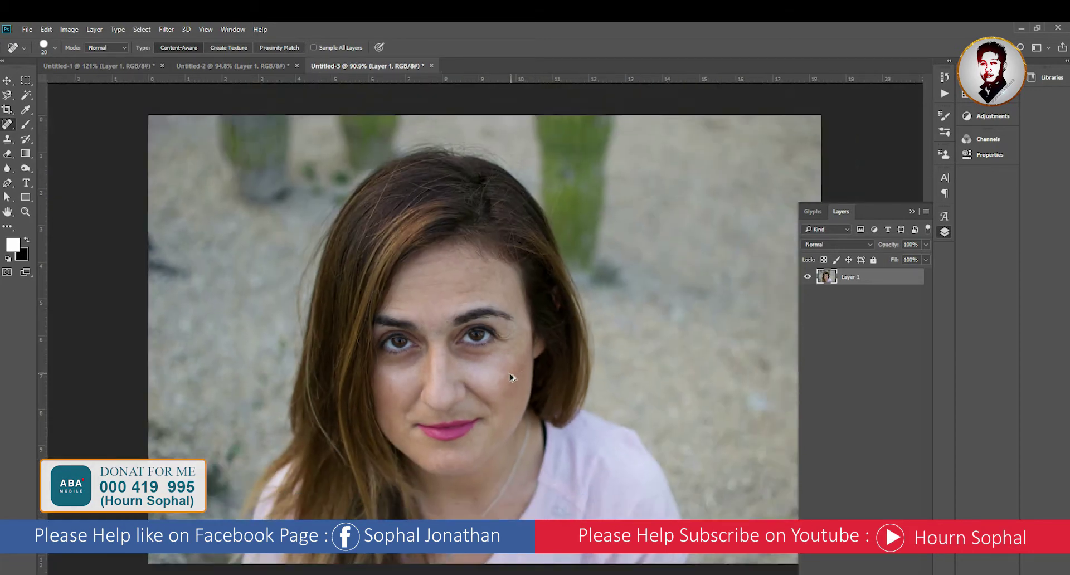
# Heal the small spots on and near the neck.
pyautogui.scroll(-3, 466, 371)
pyautogui.scroll(2, 459, 383)
pyautogui.scroll(1, 465, 375)
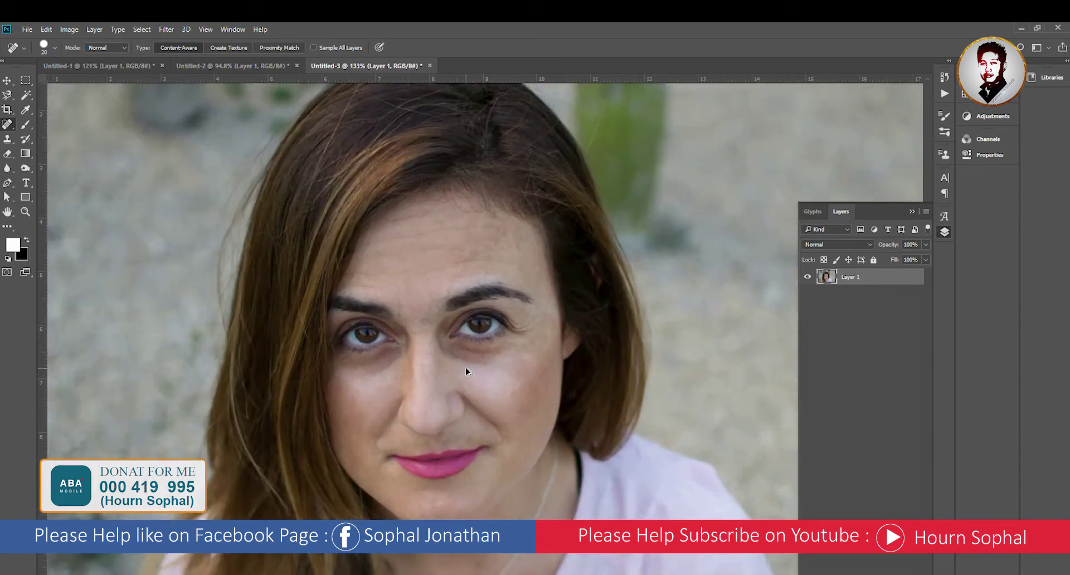
pyautogui.scroll(-3, 473, 407)
pyautogui.click(484, 490)
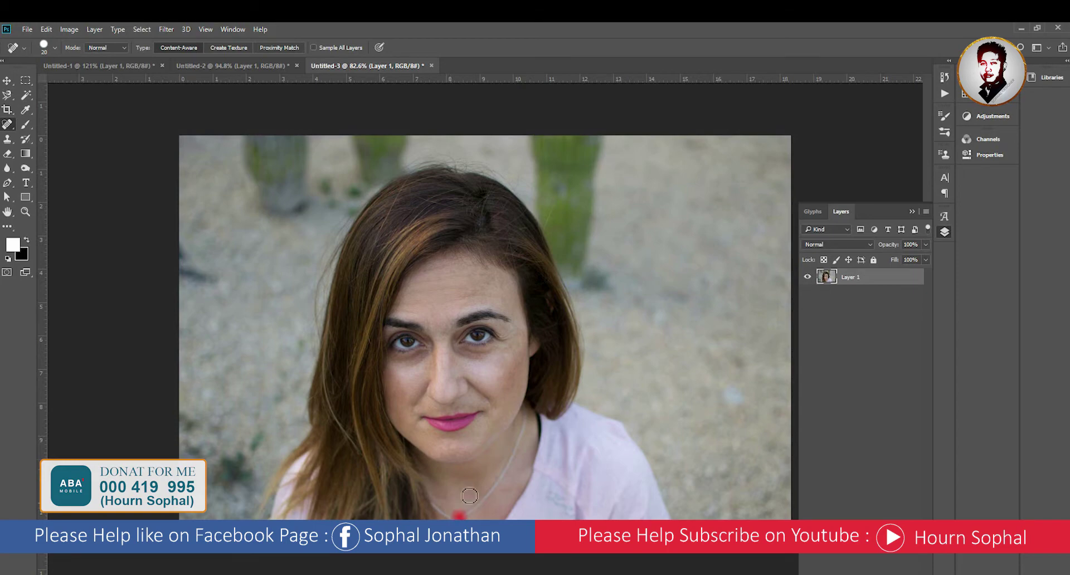
pyautogui.scroll(4, 479, 491)
pyautogui.scroll(2, 486, 488)
pyautogui.scroll(-3, 496, 446)
pyautogui.click(419, 432)
pyautogui.click(413, 418)
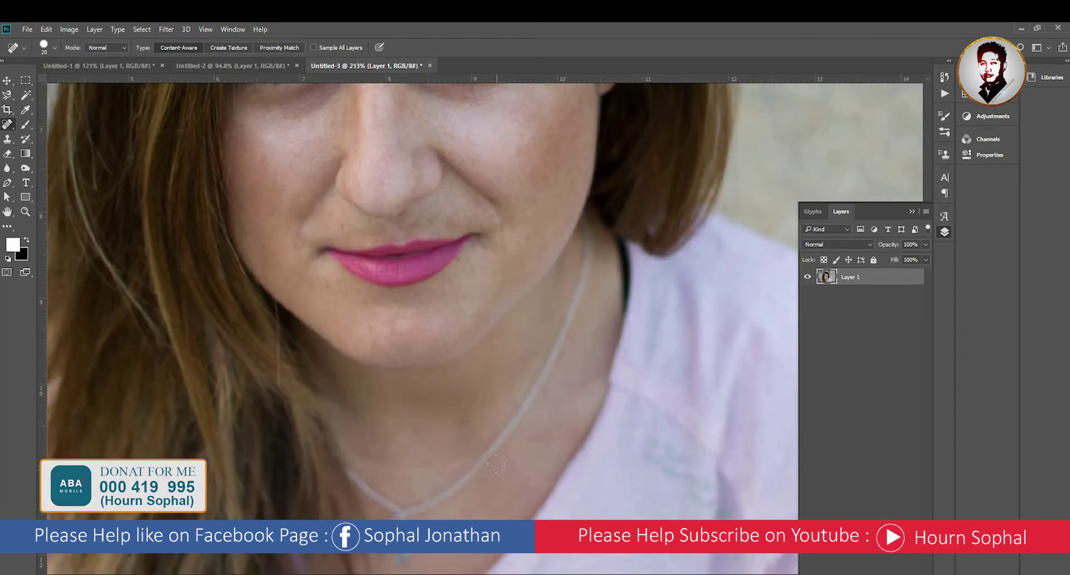
# Heal the spot beside the nose and zoom out to view the whole portrait.
pyautogui.scroll(-4, 496, 437)
pyautogui.scroll(4, 457, 350)
pyautogui.click(454, 237)
pyautogui.scroll(-3, 522, 368)
pyautogui.scroll(3, 485, 215)
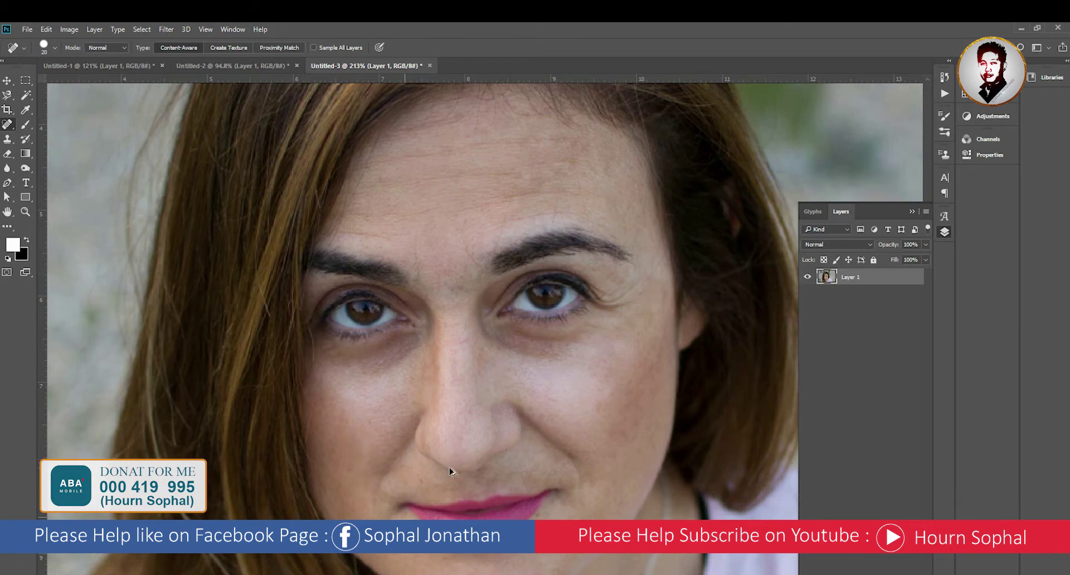
pyautogui.scroll(-5, 447, 470)
pyautogui.scroll(1, 491, 435)
pyautogui.scroll(-1, 490, 434)
pyautogui.scroll(1, 597, 394)
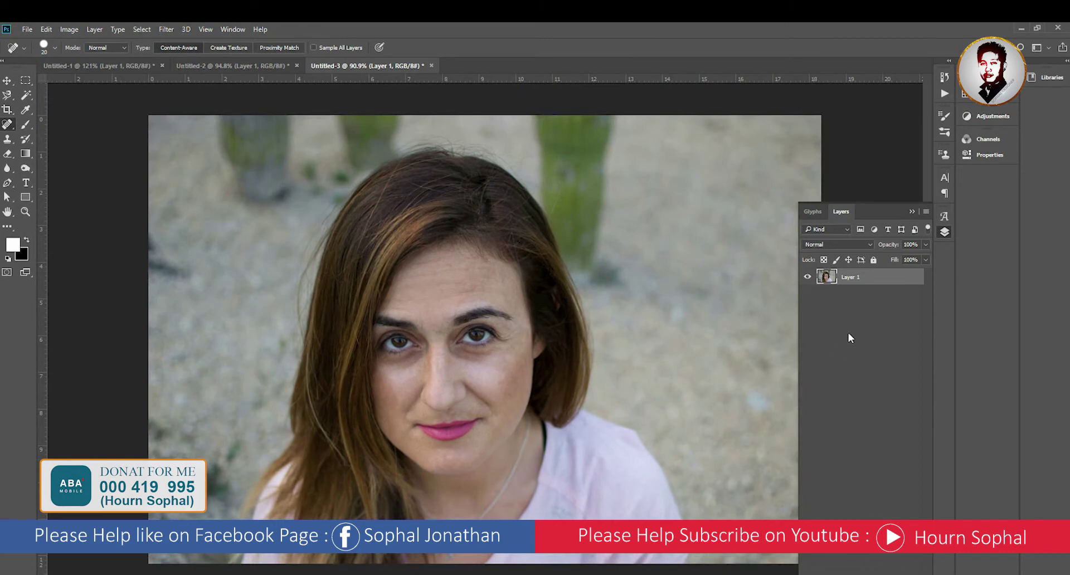
pyautogui.rightClick(875, 282)
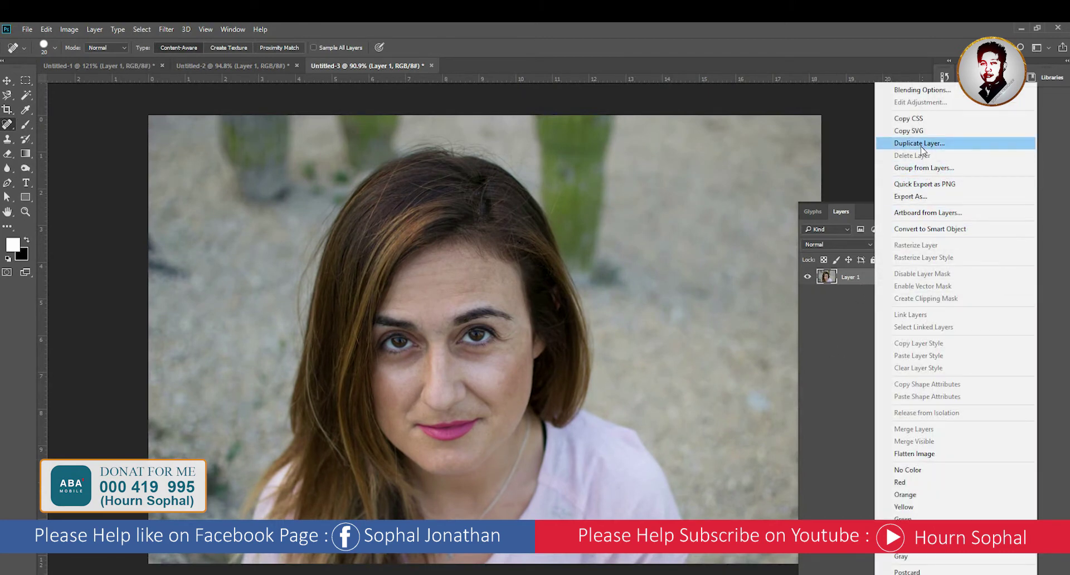
# Duplicate Layer 1 twice, creating Layer 1 copy and Layer 1 copy 2.
pyautogui.click(921, 146)
pyautogui.click(633, 204)
pyautogui.rightClick(863, 274)
pyautogui.click(917, 146)
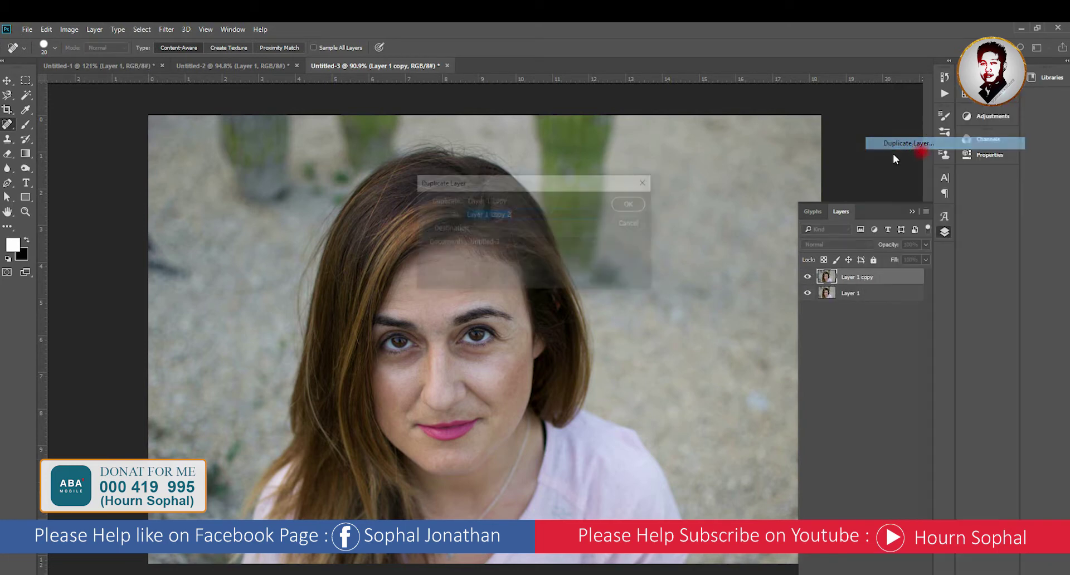
pyautogui.click(632, 204)
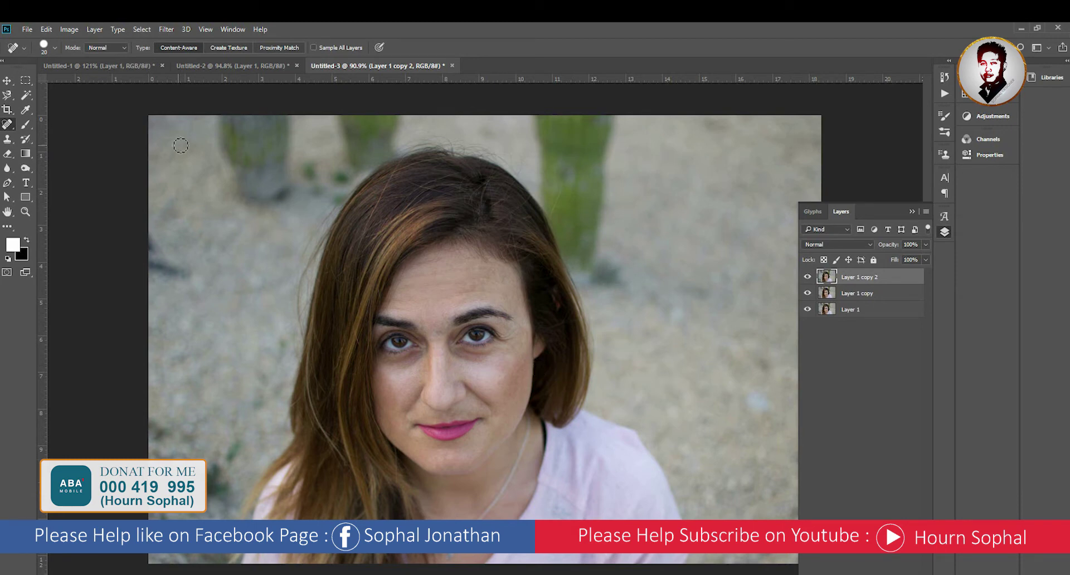
# Make an extra copy via Layer > New > Layer Via Copy, then delete Layer 1 copy 3.
pyautogui.click(94, 29)
pyautogui.moveTo(151, 42)
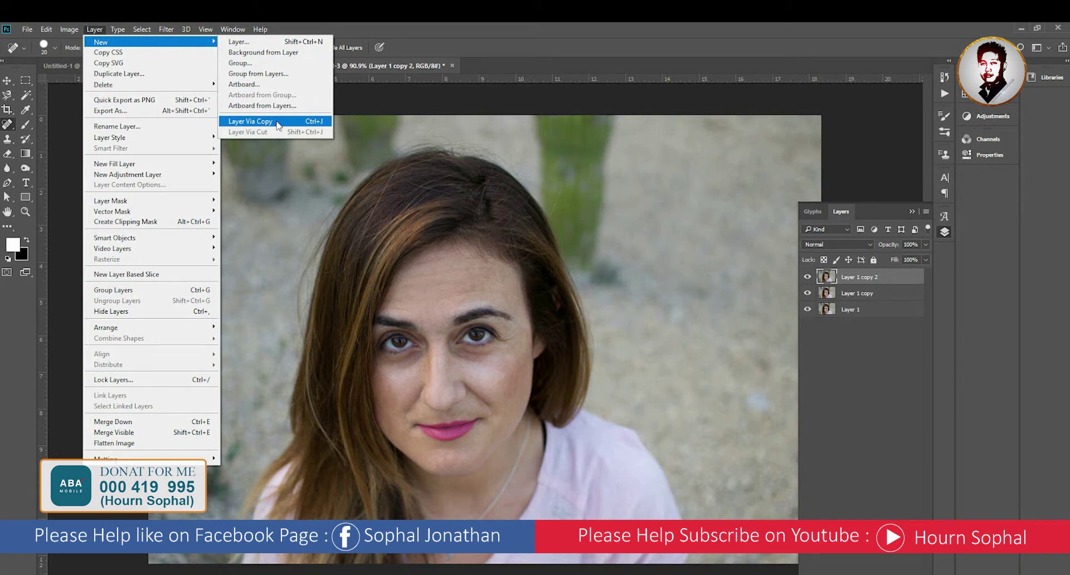
pyautogui.click(278, 121)
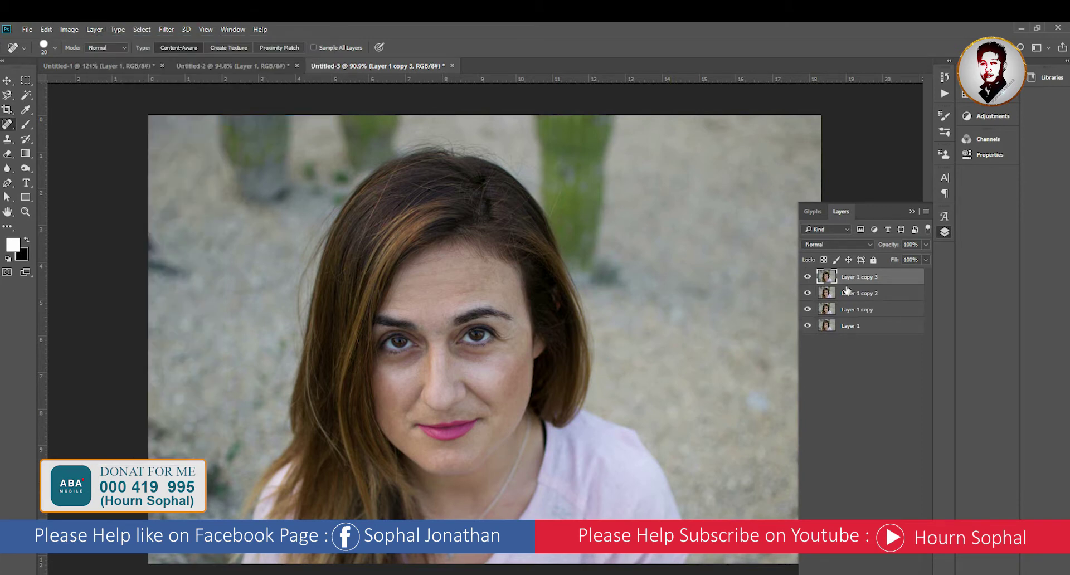
pyautogui.press('Delete')
pyautogui.click(522, 246)
# Rename the three portrait layers 03, 02 and 01 from top to bottom.
pyautogui.doubleClick(859, 278)
pyautogui.write('d3')
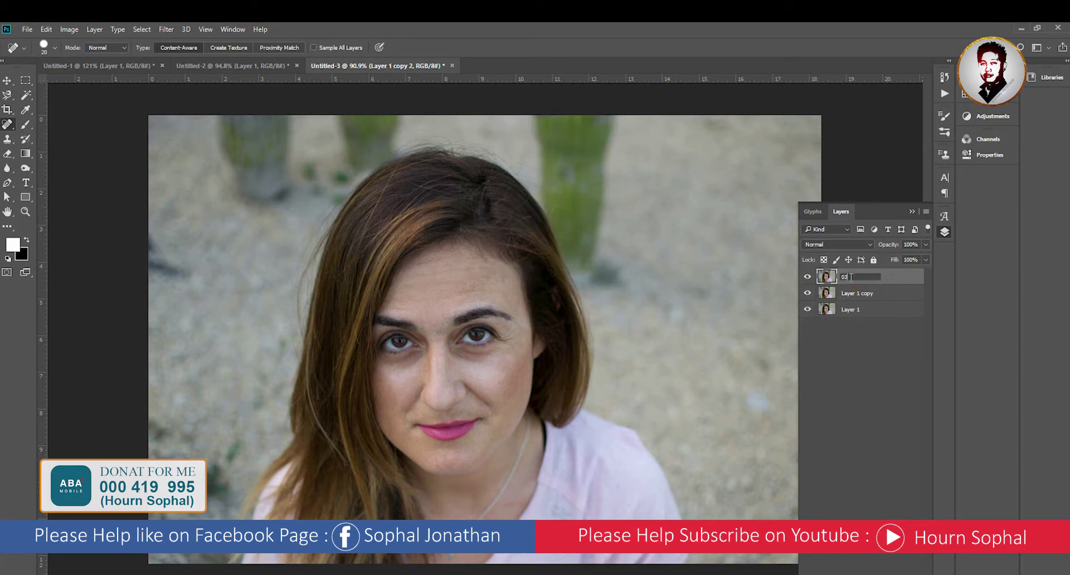
pyautogui.press('Return')
pyautogui.doubleClick(858, 293)
pyautogui.write('02')
pyautogui.doubleClick(855, 309)
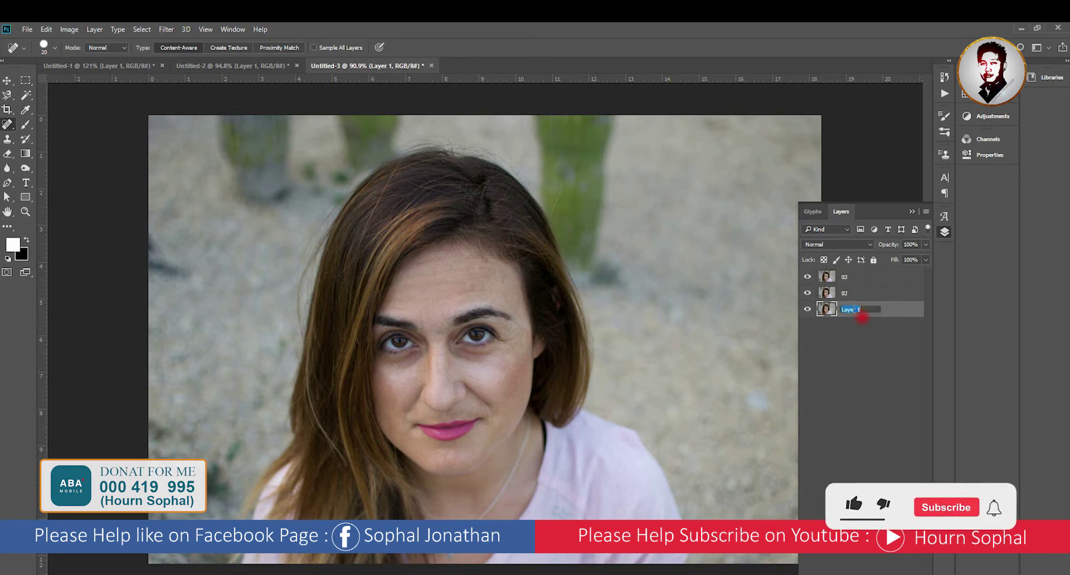
pyautogui.write('01')
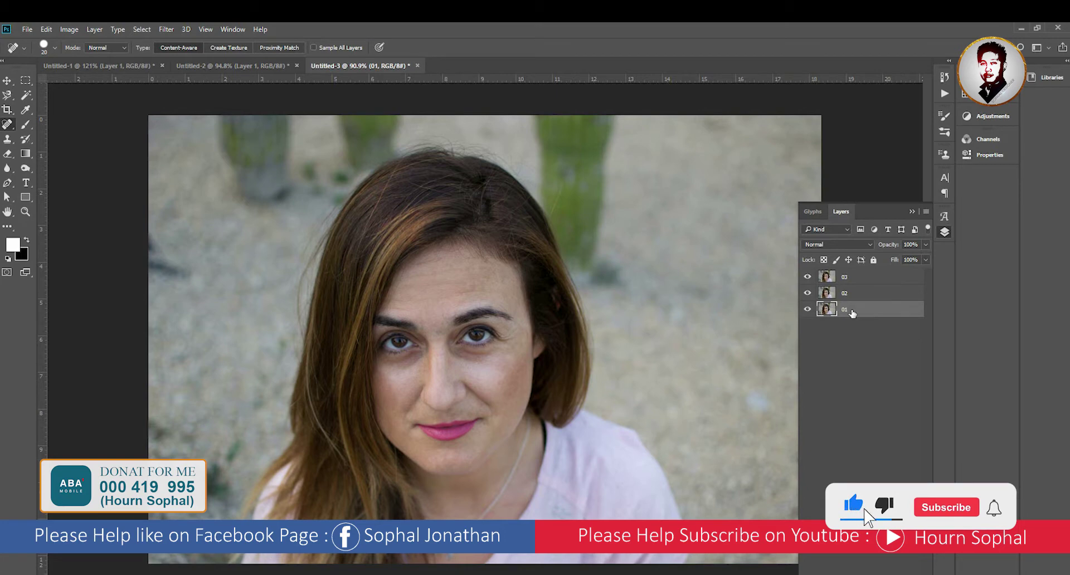
# Give layer 03 an orange colour label.
pyautogui.click(864, 284)
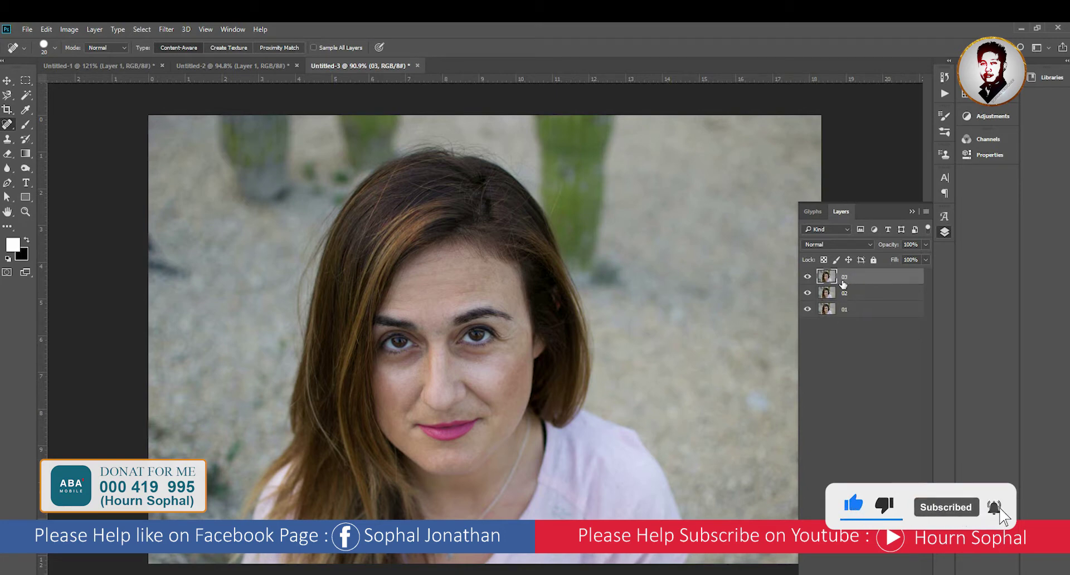
pyautogui.rightClick(808, 279)
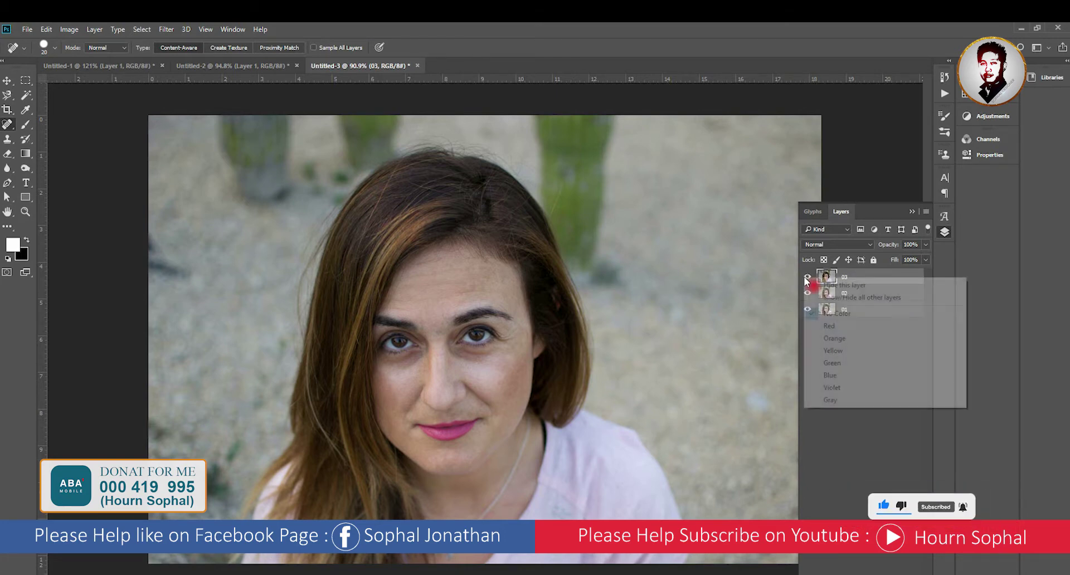
pyautogui.click(822, 338)
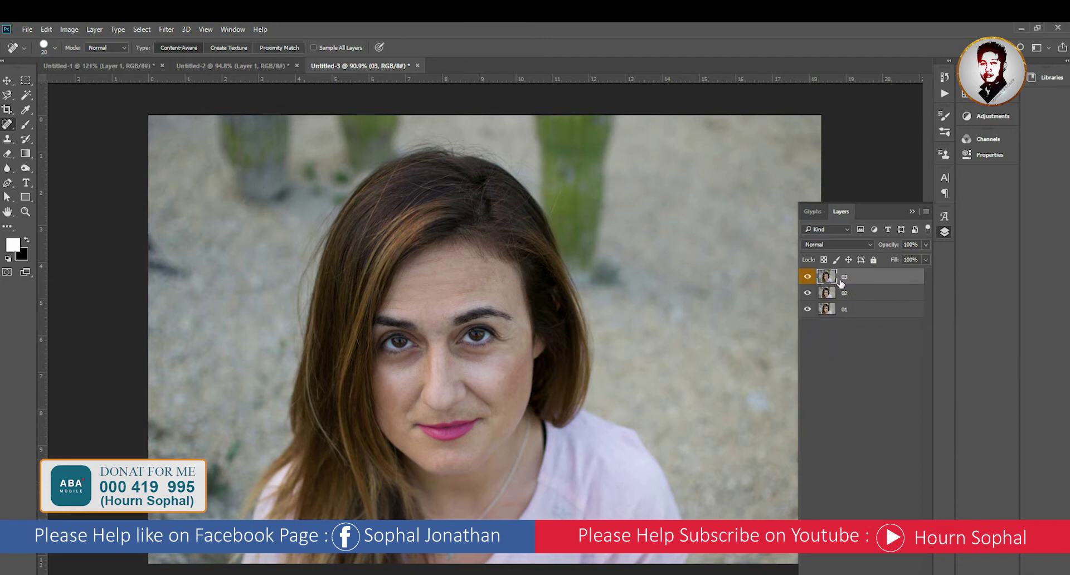
# Set layer 03 to Vivid Light blending and invert its colours.
pyautogui.click(848, 245)
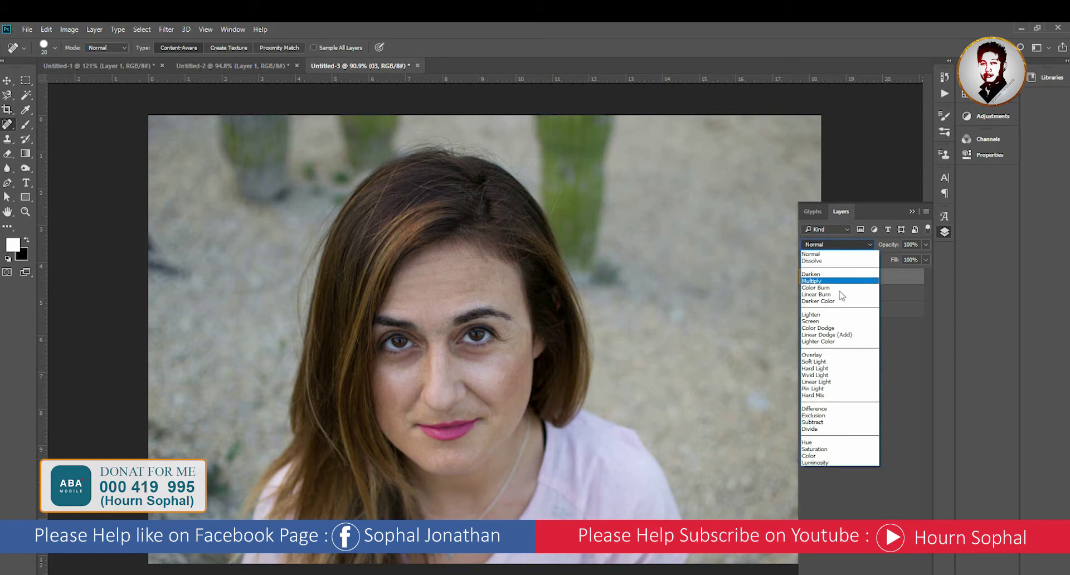
pyautogui.click(834, 375)
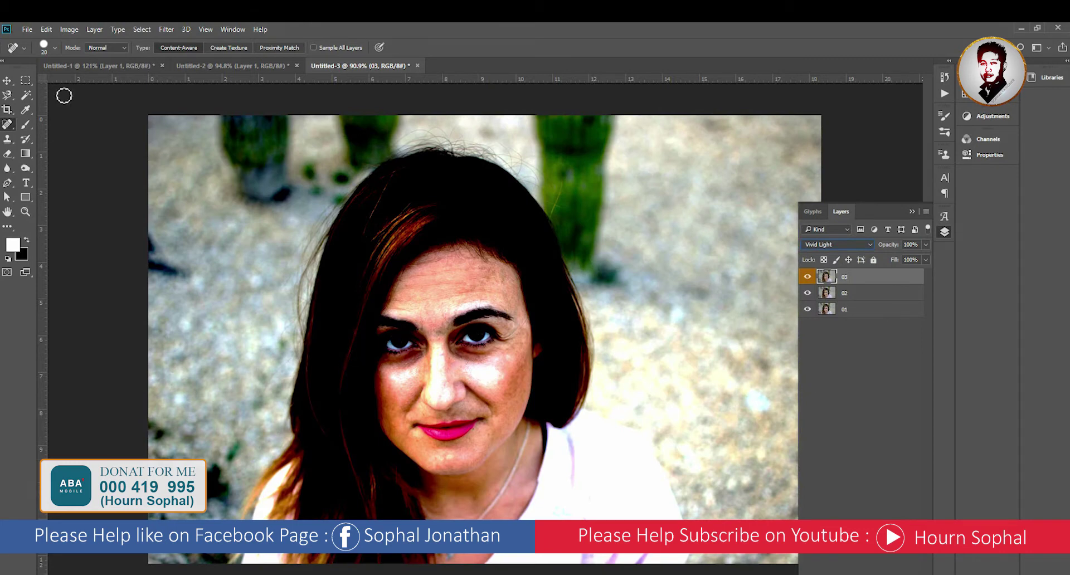
pyautogui.click(68, 30)
pyautogui.moveTo(86, 58)
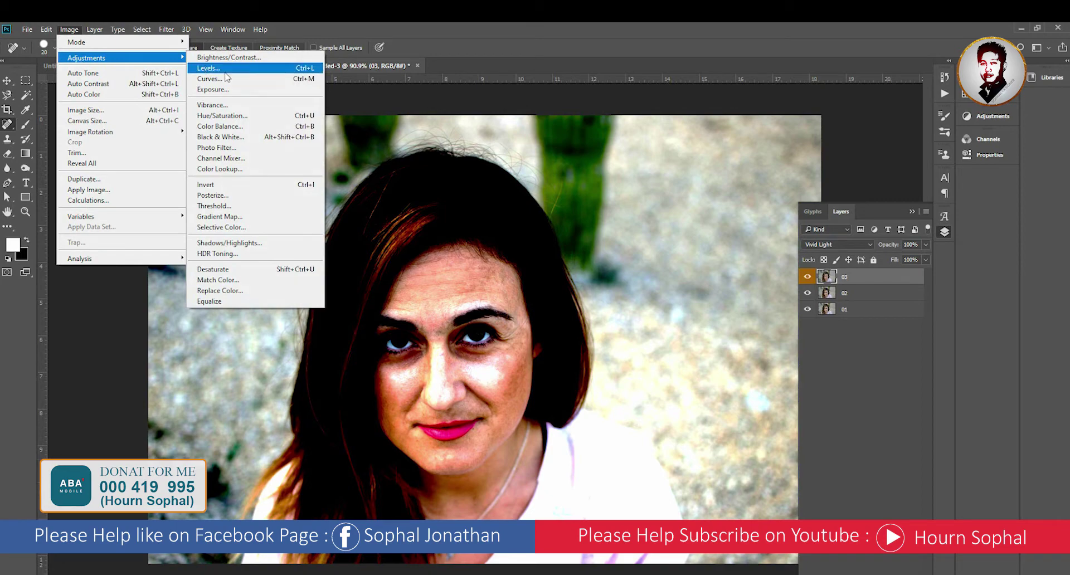
pyautogui.click(248, 185)
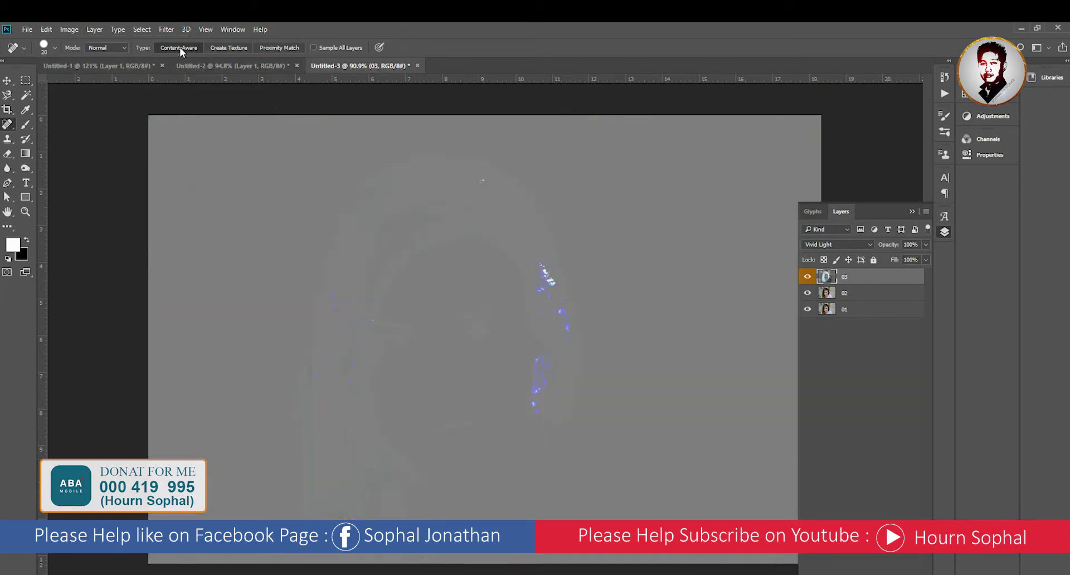
pyautogui.click(166, 33)
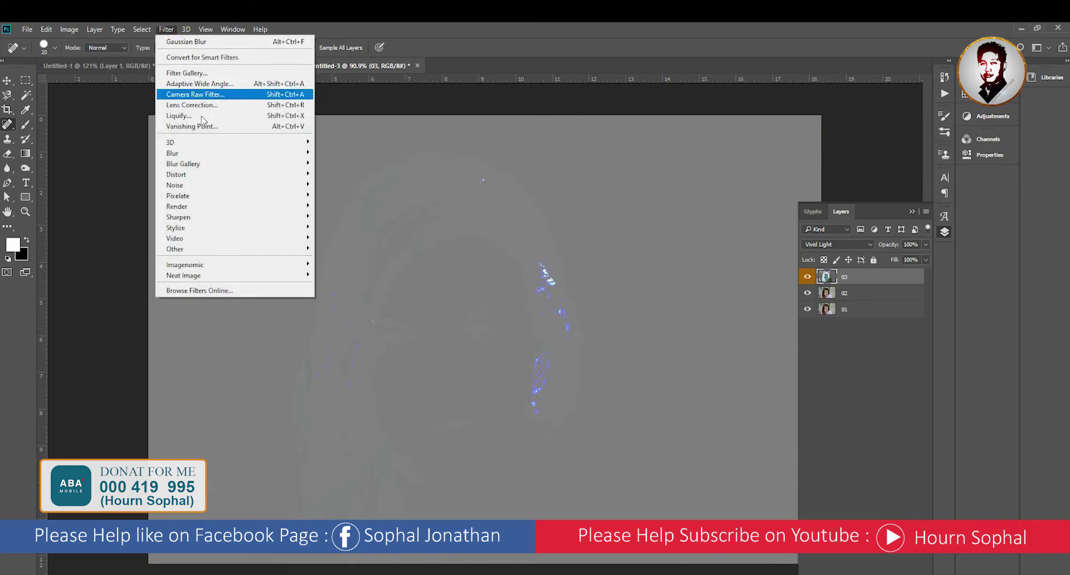
# Blur layer 03 with a Gaussian Blur at a 10.0-pixel radius.
pyautogui.click(204, 157)
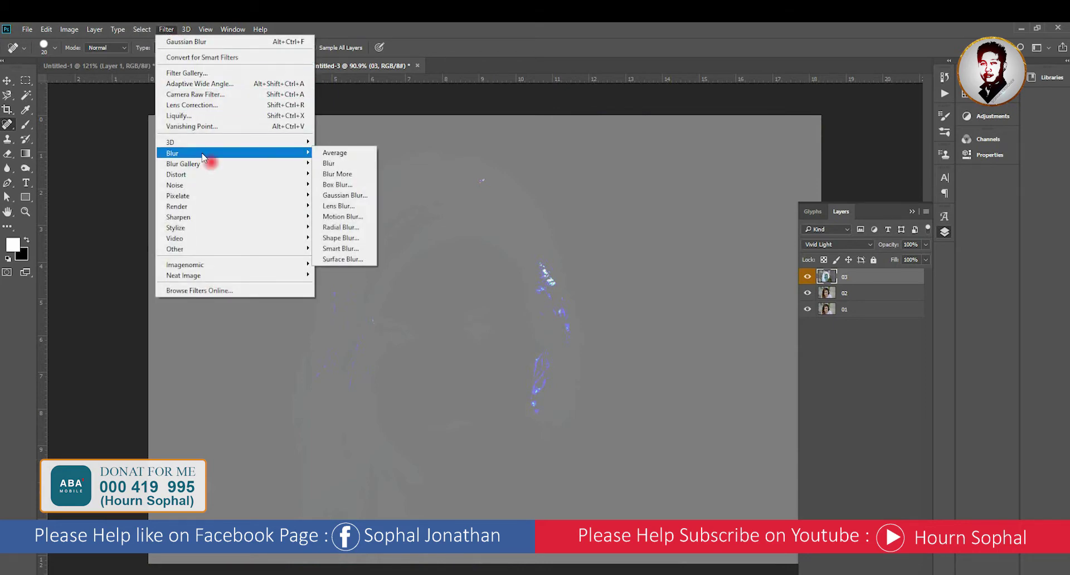
pyautogui.click(351, 197)
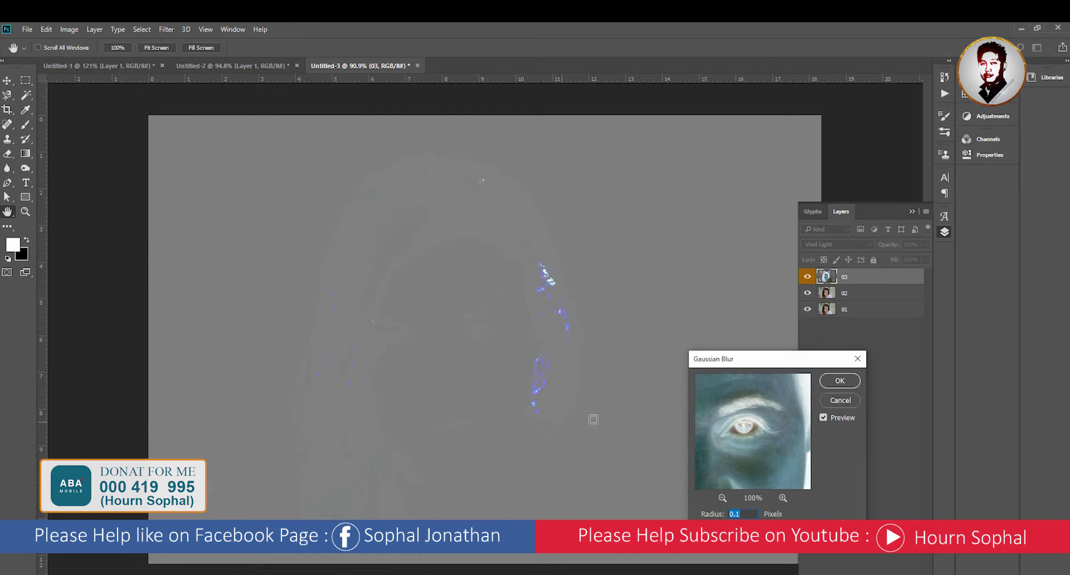
pyautogui.moveTo(743, 367)
pyautogui.mouseDown()
pyautogui.moveTo(705, 305)
pyautogui.moveTo(647, 249)
pyautogui.mouseUp()
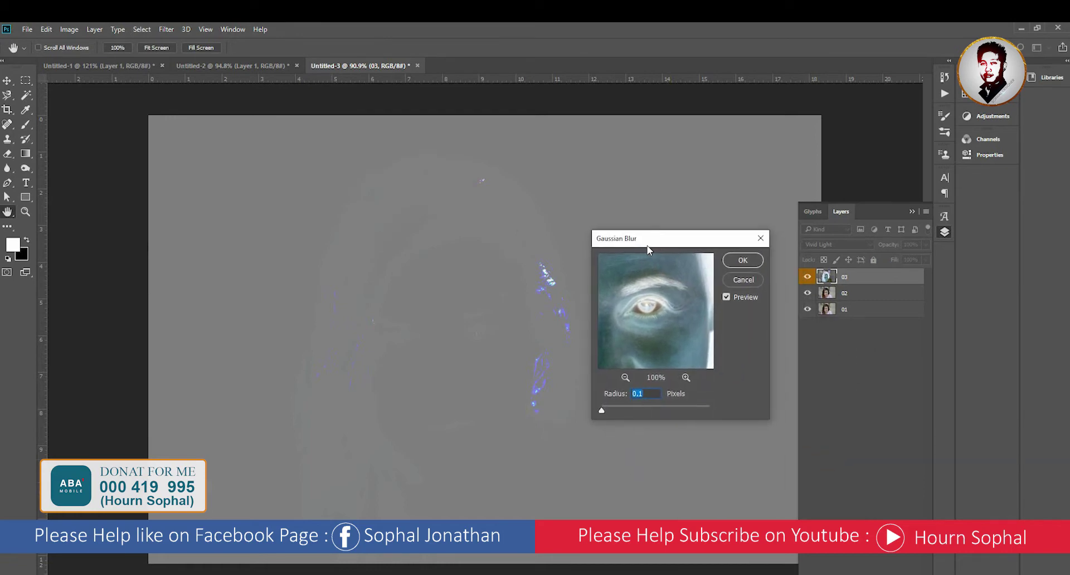
pyautogui.moveTo(632, 412)
pyautogui.mouseDown()
pyautogui.moveTo(642, 411)
pyautogui.moveTo(633, 412)
pyautogui.mouseUp()
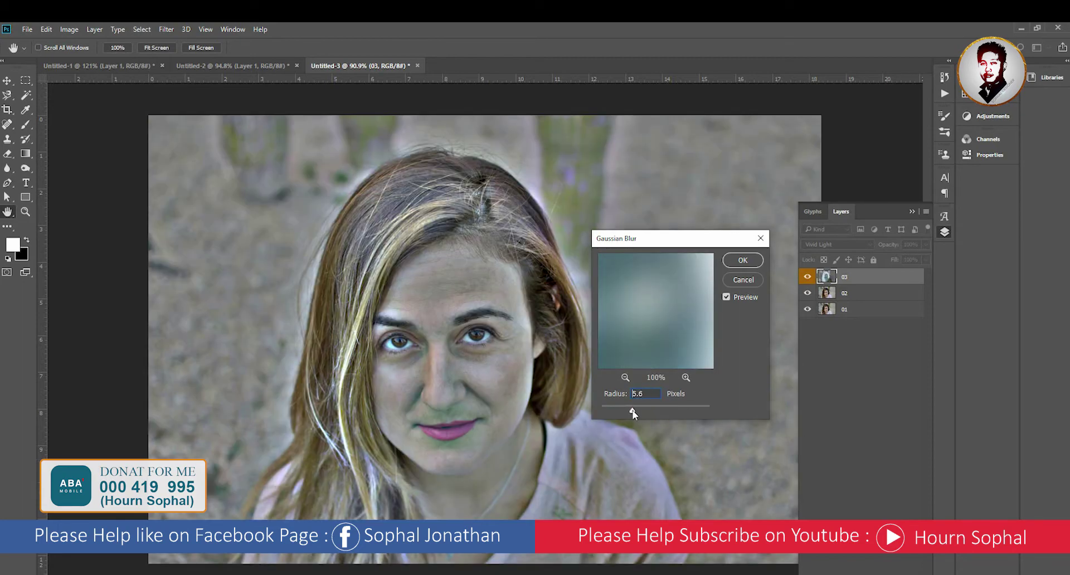
pyautogui.moveTo(633, 413); pyautogui.dragTo(639, 411)
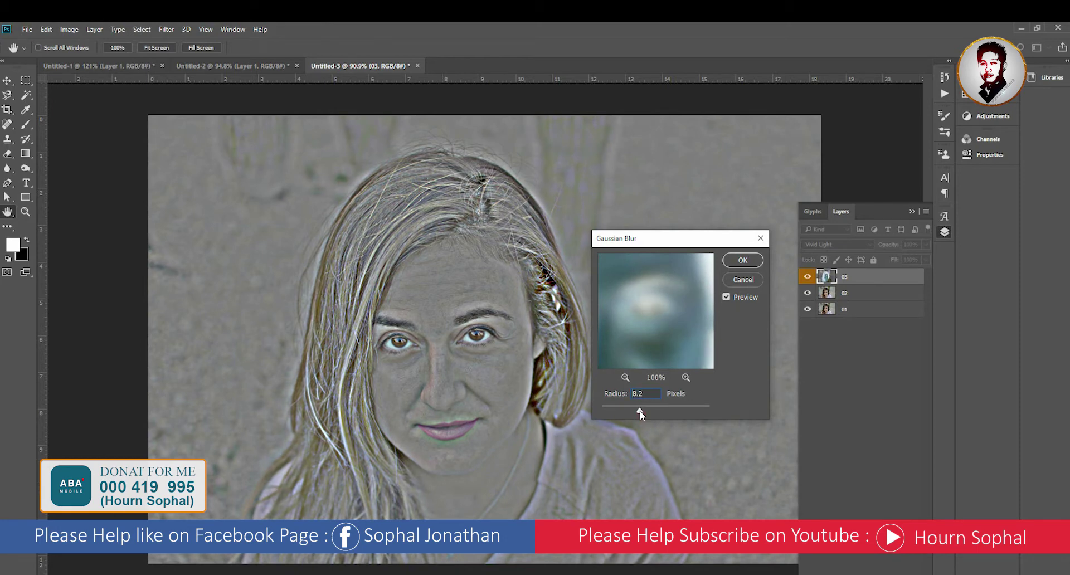
pyautogui.moveTo(640, 410); pyautogui.dragTo(644, 411)
pyautogui.click(665, 404)
pyautogui.moveTo(641, 411); pyautogui.dragTo(650, 411)
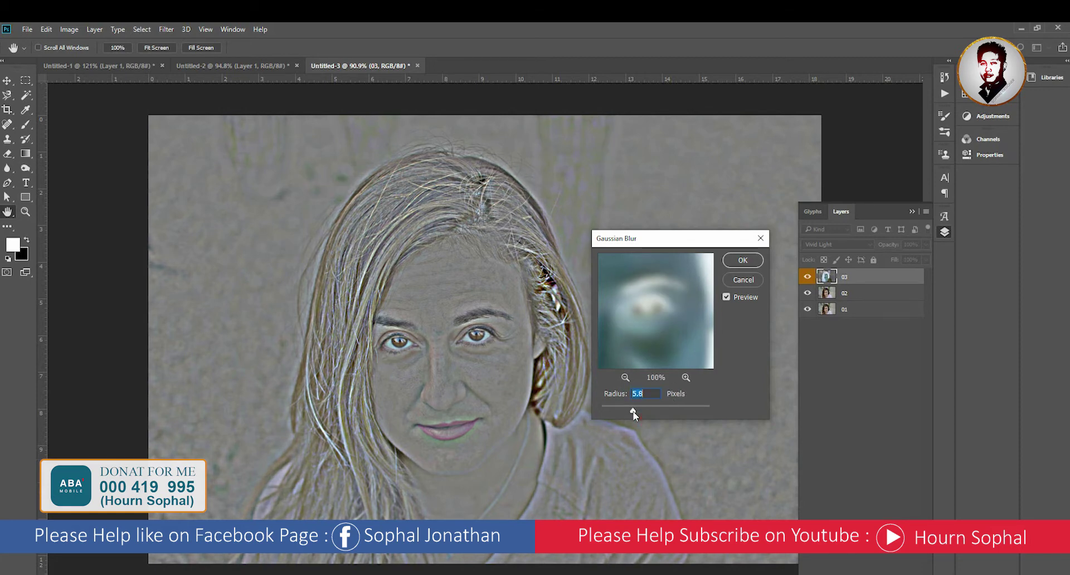
pyautogui.moveTo(650, 411)
pyautogui.mouseDown()
pyautogui.moveTo(619, 412)
pyautogui.moveTo(644, 410)
pyautogui.mouseUp()
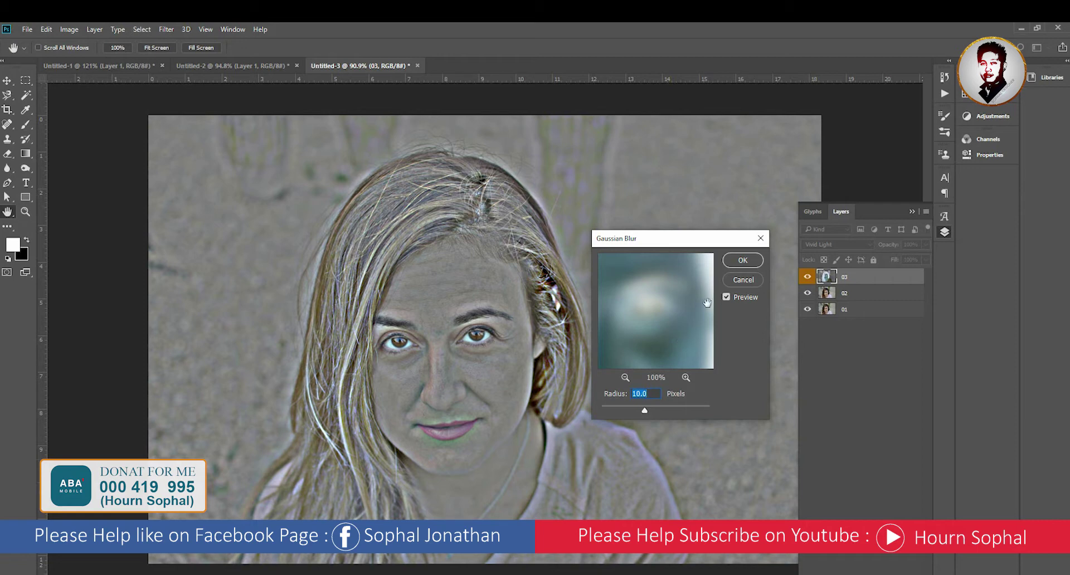
pyautogui.click(743, 262)
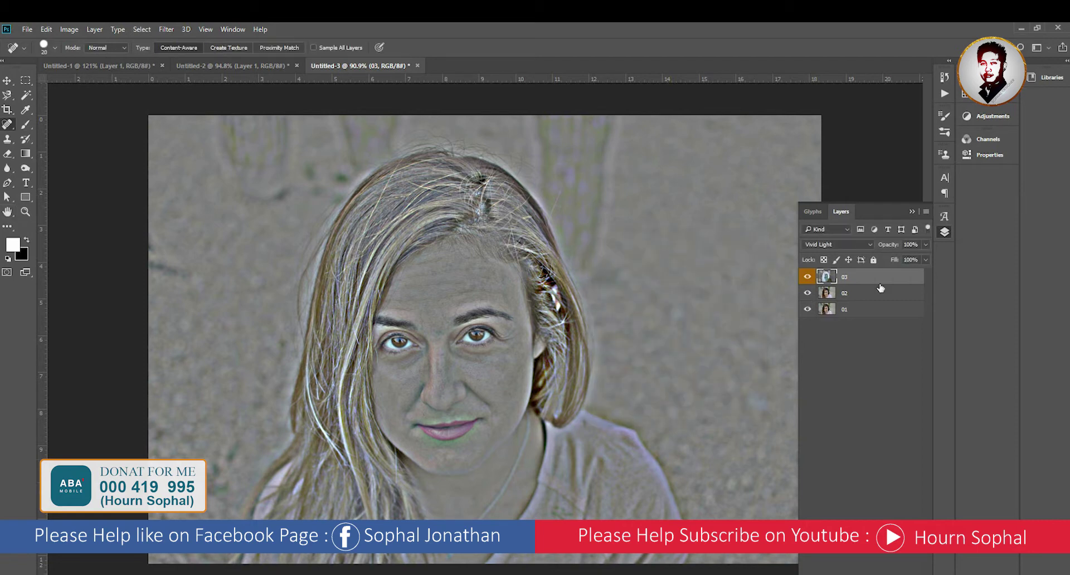
# Label layer 02 orange and select layers 03 and 02 together.
pyautogui.rightClick(808, 293)
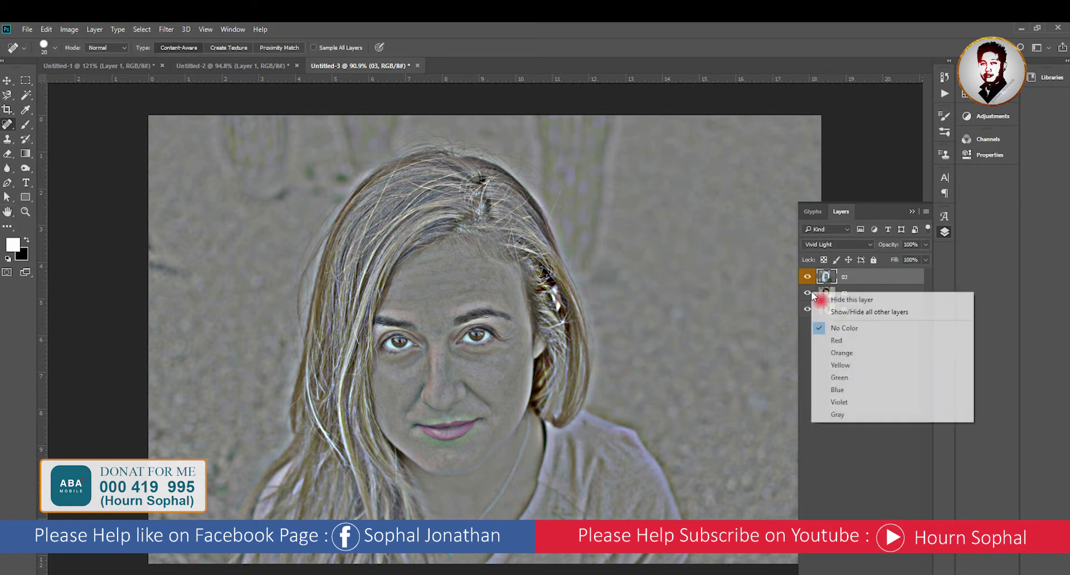
pyautogui.click(842, 352)
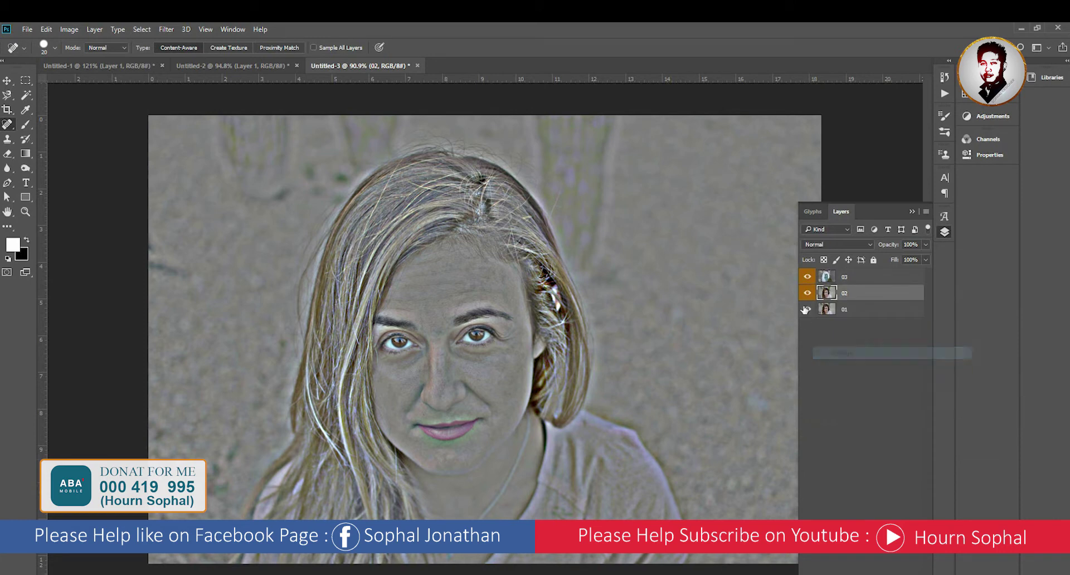
pyautogui.click(856, 280)
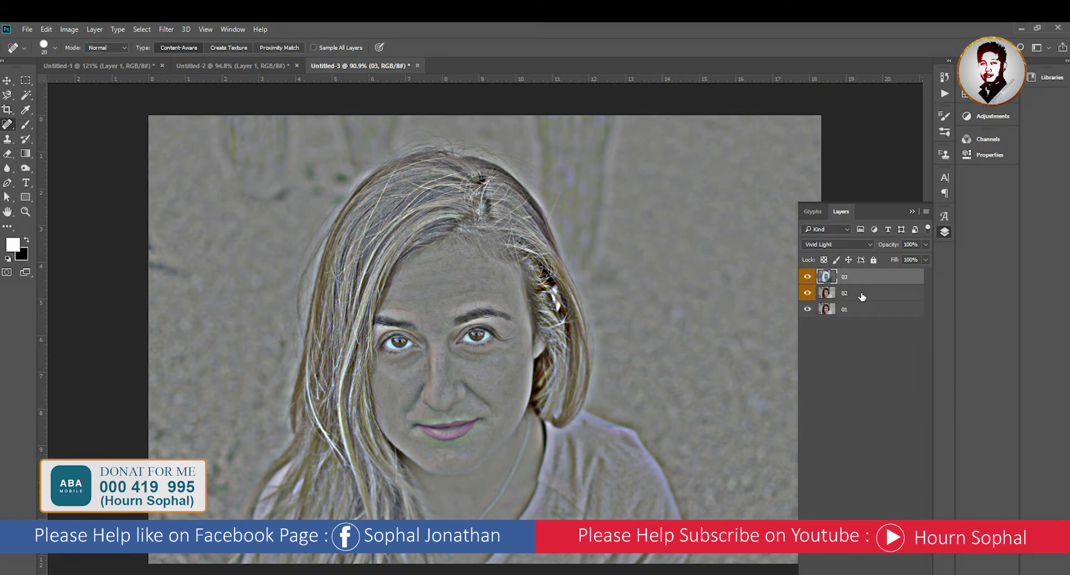
pyautogui.click(862, 297)
pyautogui.click(861, 281)
pyautogui.keyDown('ctrl'); pyautogui.click(864, 299); pyautogui.keyUp('ctrl')
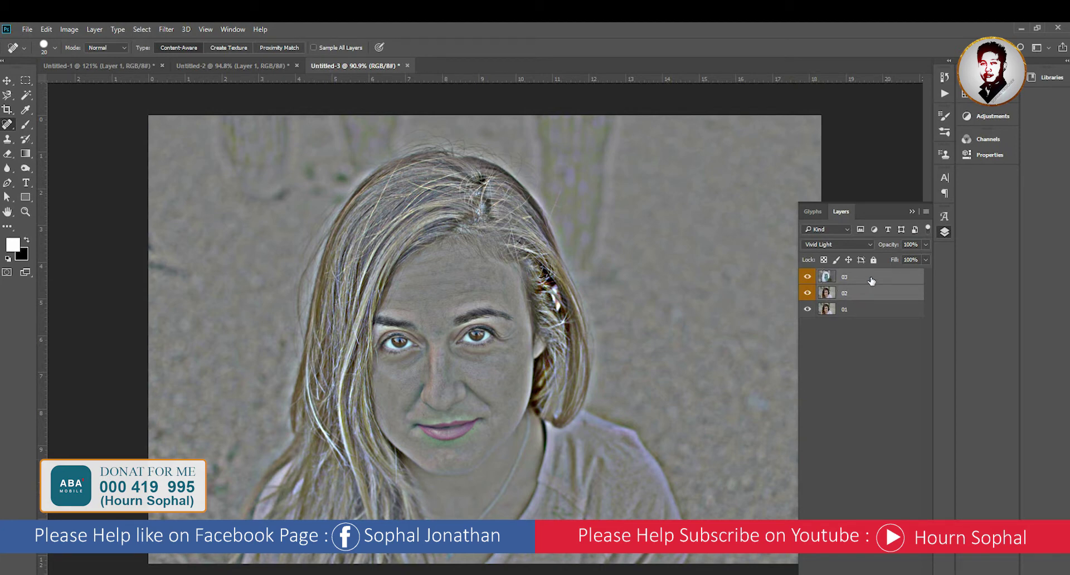
# Merge layers 03 and 02 into a single layer 03.
pyautogui.rightClick(871, 281)
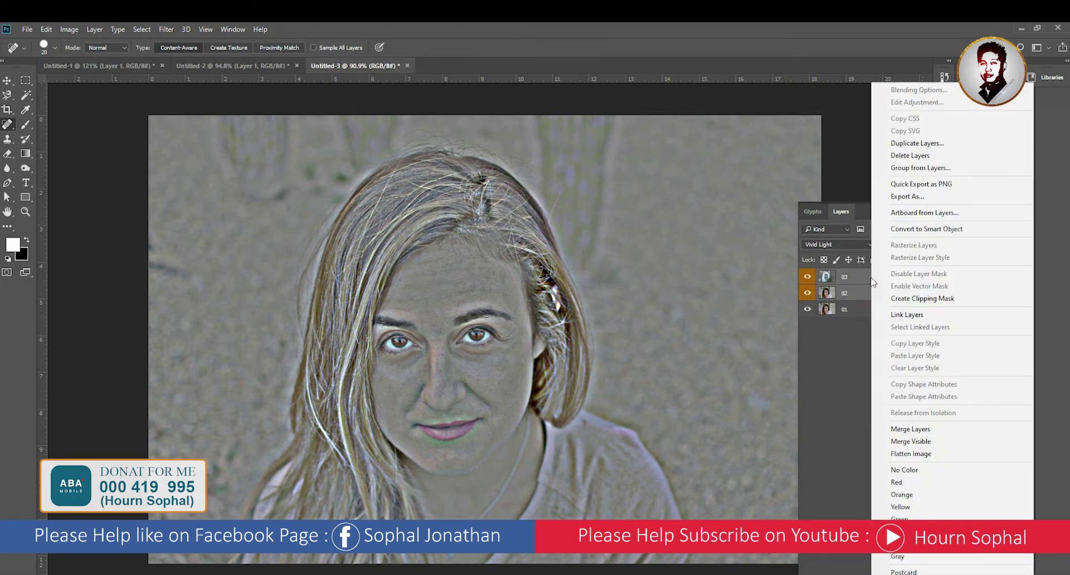
pyautogui.click(907, 431)
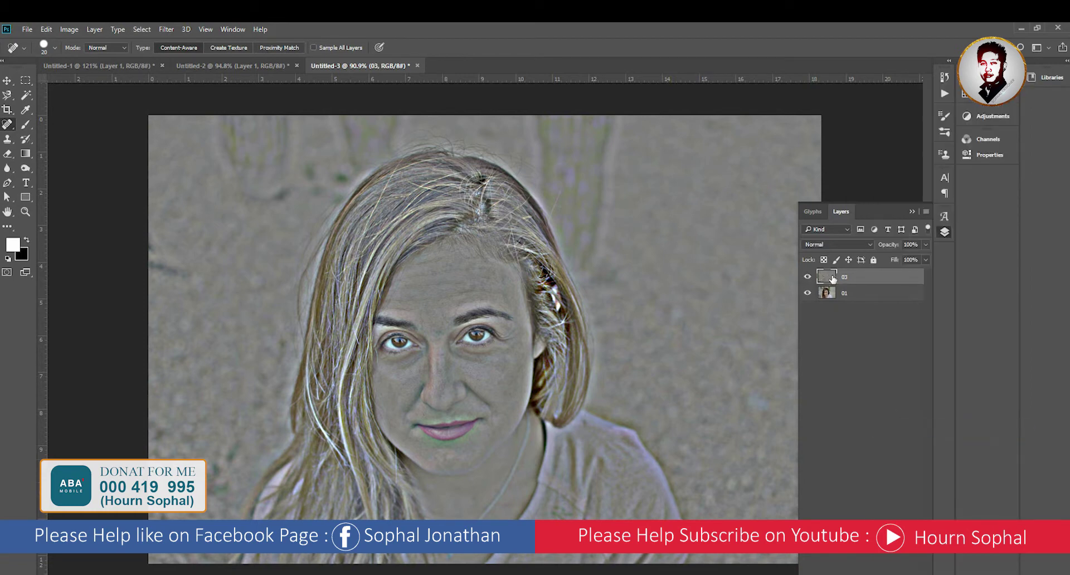
pyautogui.click(69, 31)
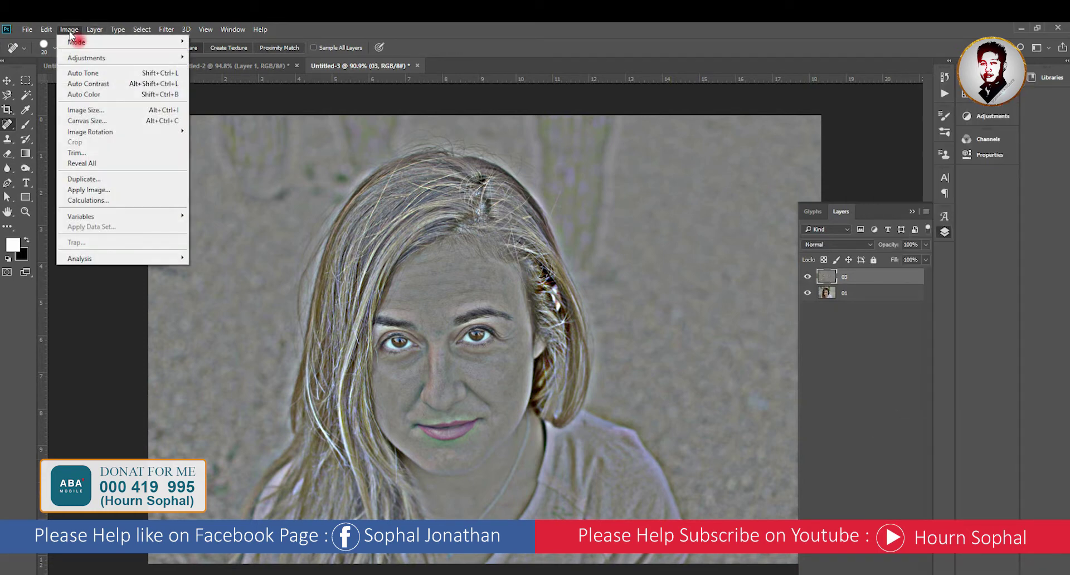
pyautogui.moveTo(87, 58)
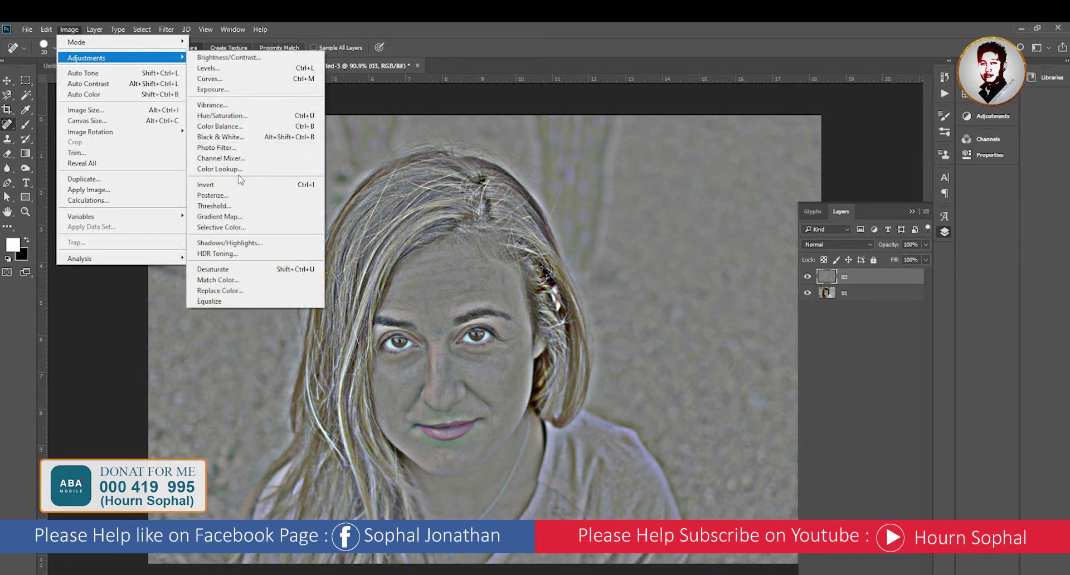
# Invert layer 03, then drop its Hue/Saturation saturation to -100 for a grey negative.
pyautogui.click(238, 187)
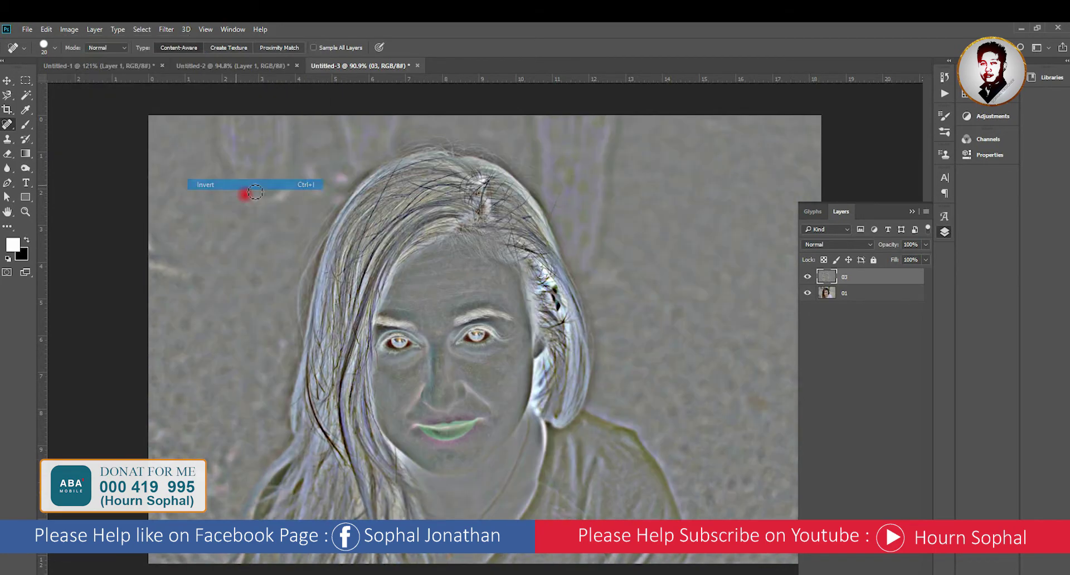
pyautogui.click(70, 31)
pyautogui.moveTo(86, 58)
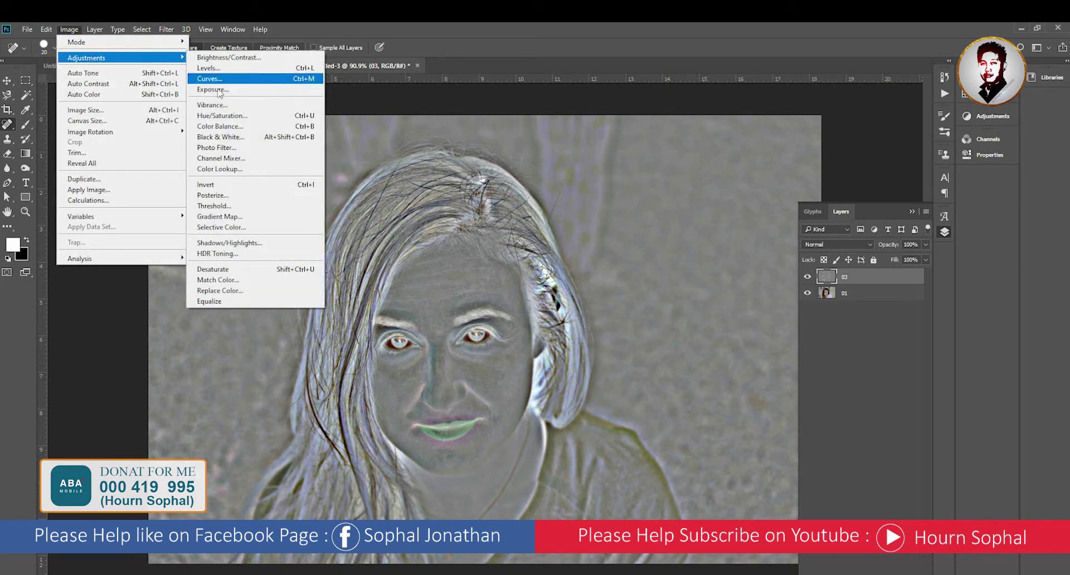
pyautogui.click(232, 119)
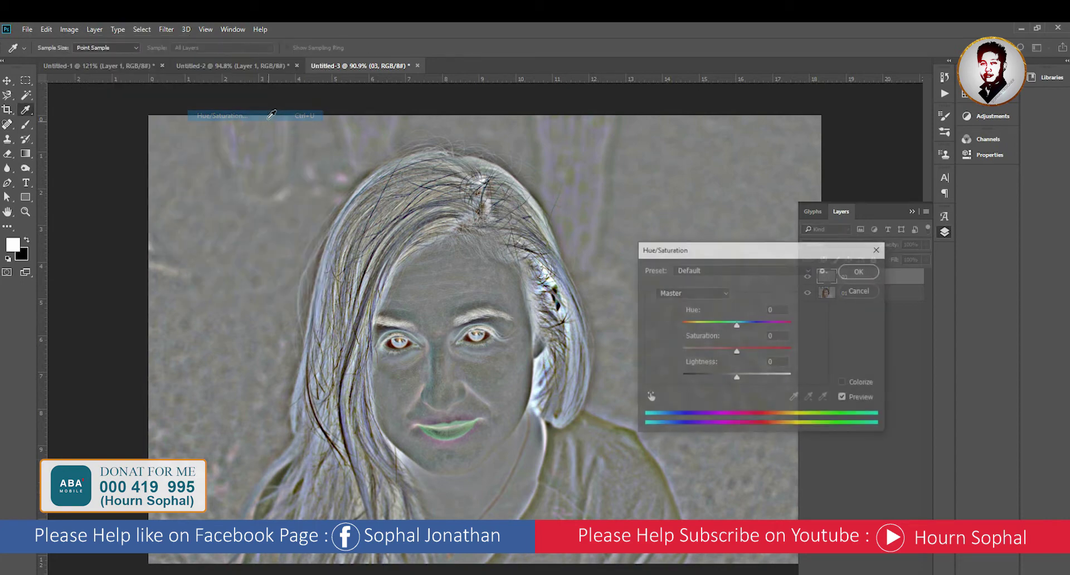
pyautogui.moveTo(736, 352); pyautogui.dragTo(667, 350)
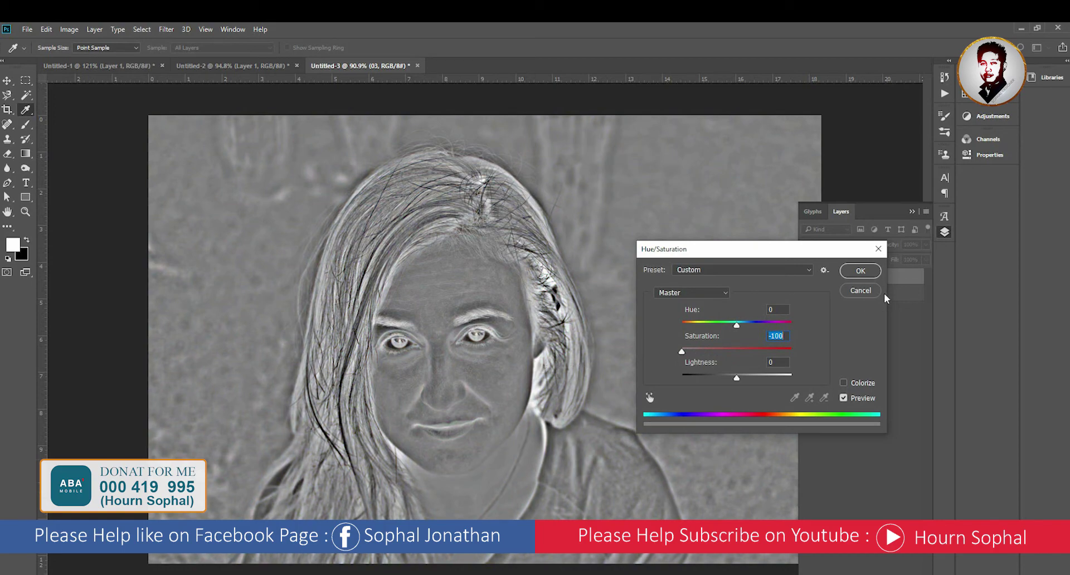
pyautogui.click(852, 276)
pyautogui.press('j')
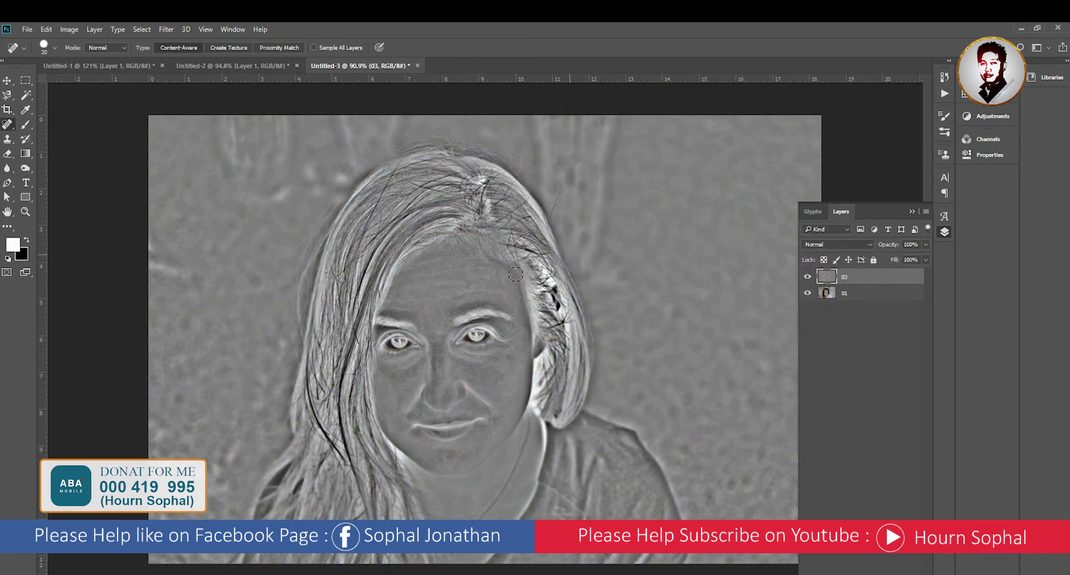
# Blend layer 03 as Overlay, apply a 0.8-pixel Gaussian Blur, and add a layer mask.
pyautogui.click(834, 245)
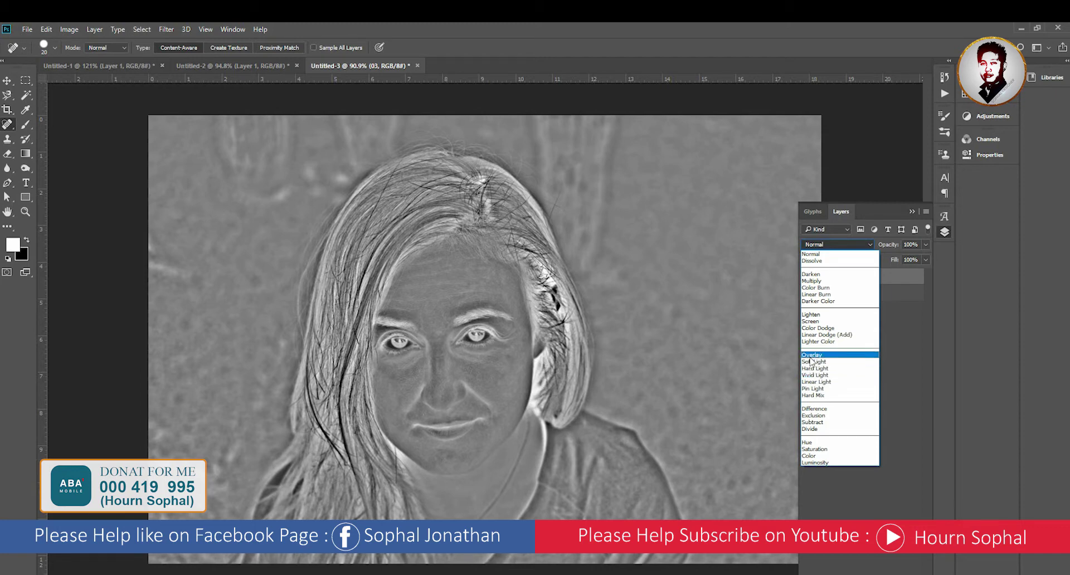
pyautogui.click(811, 356)
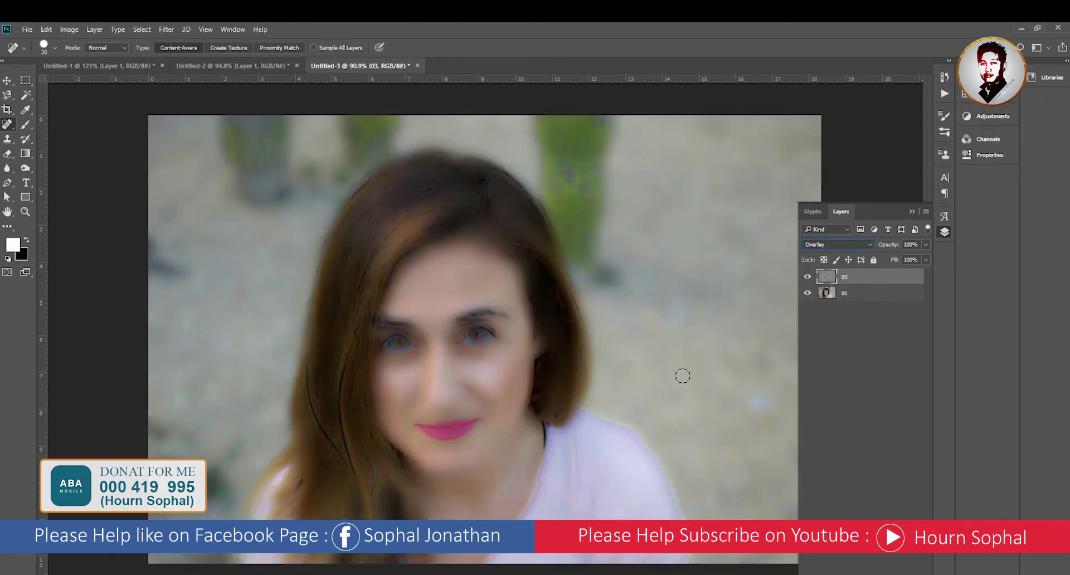
pyautogui.click(160, 30)
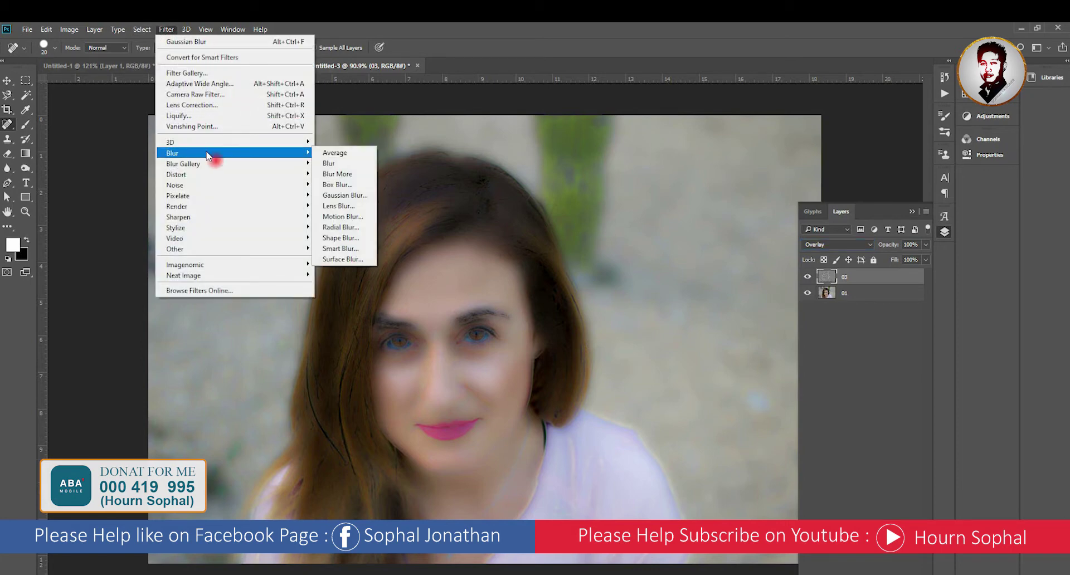
pyautogui.click(355, 197)
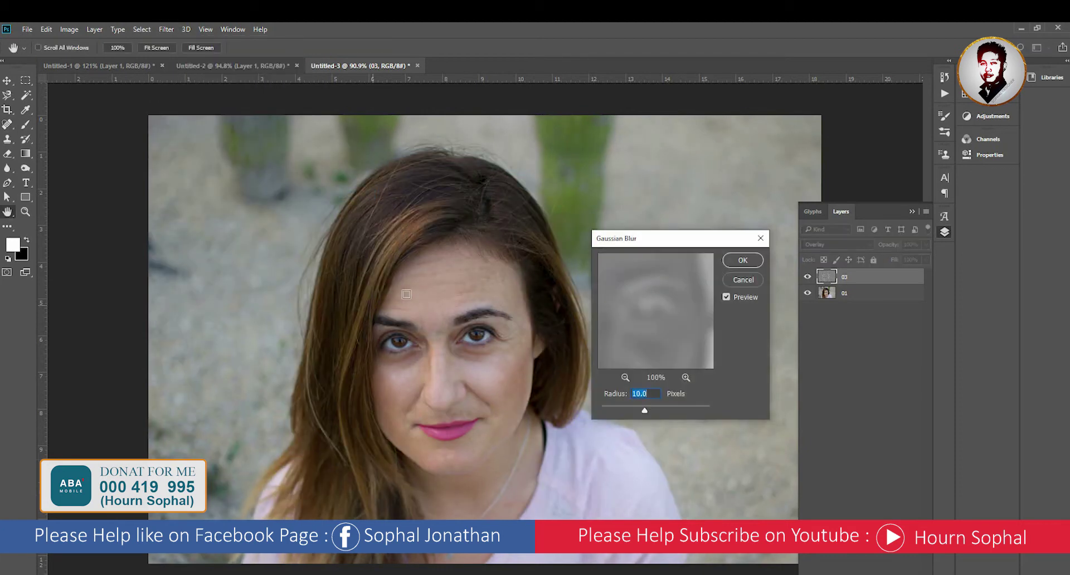
pyautogui.moveTo(642, 408); pyautogui.dragTo(605, 412)
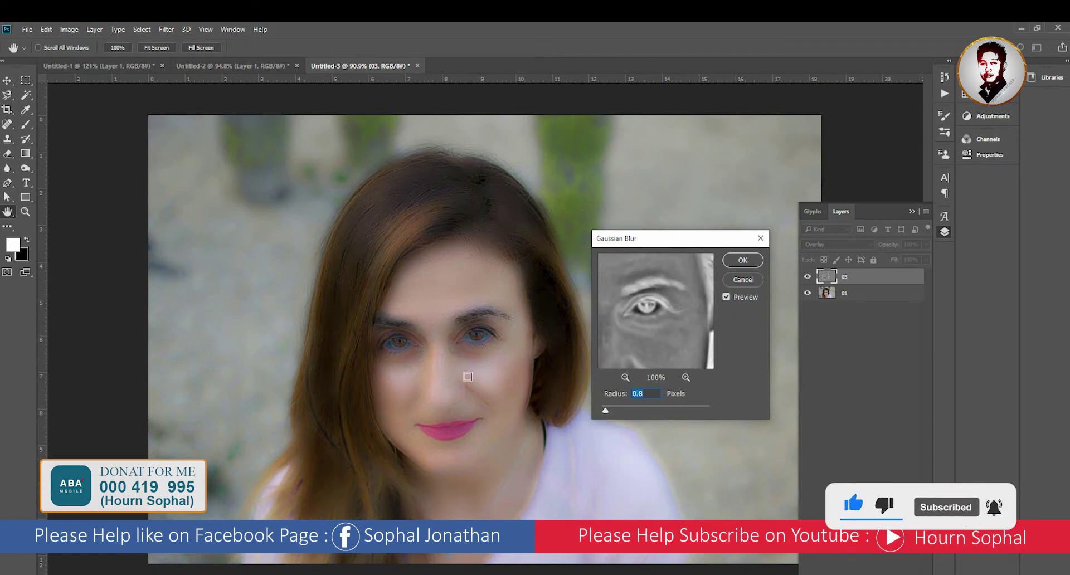
pyautogui.click(741, 262)
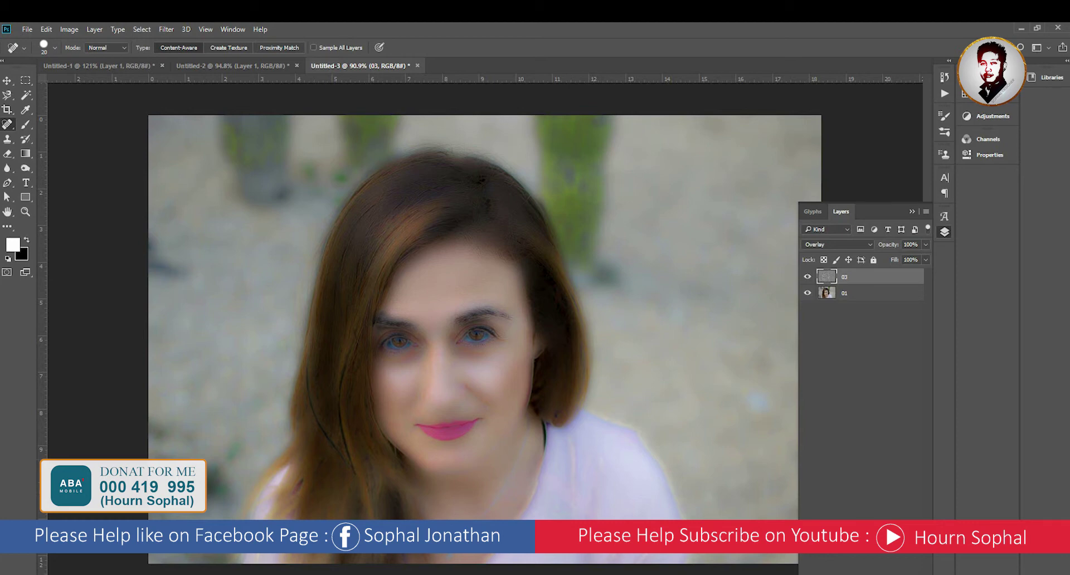
pyautogui.click(847, 563)
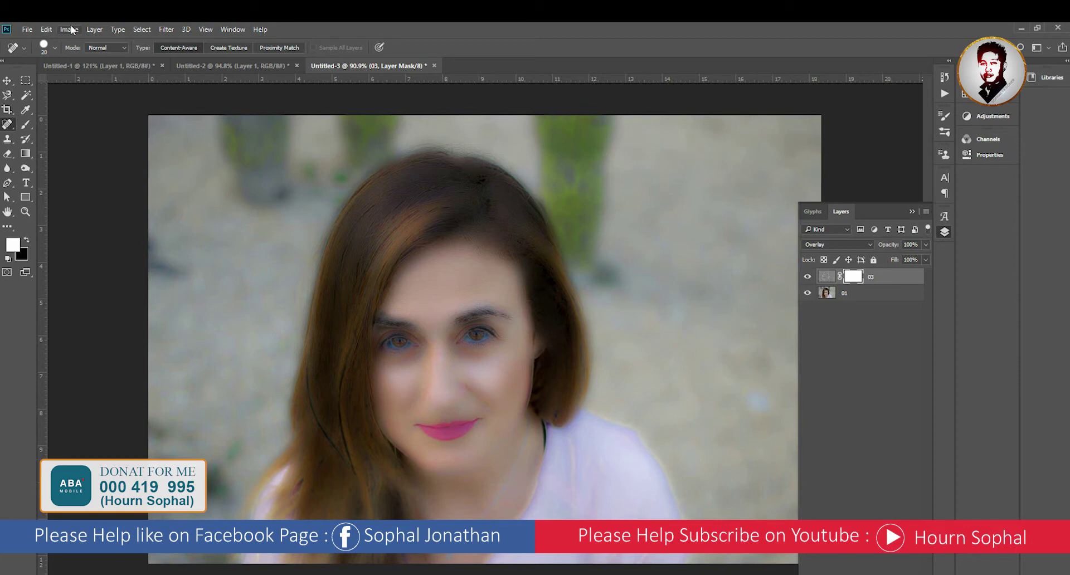
# Invert layer 03's mask to black so the smoothing is hidden.
pyautogui.click(96, 29)
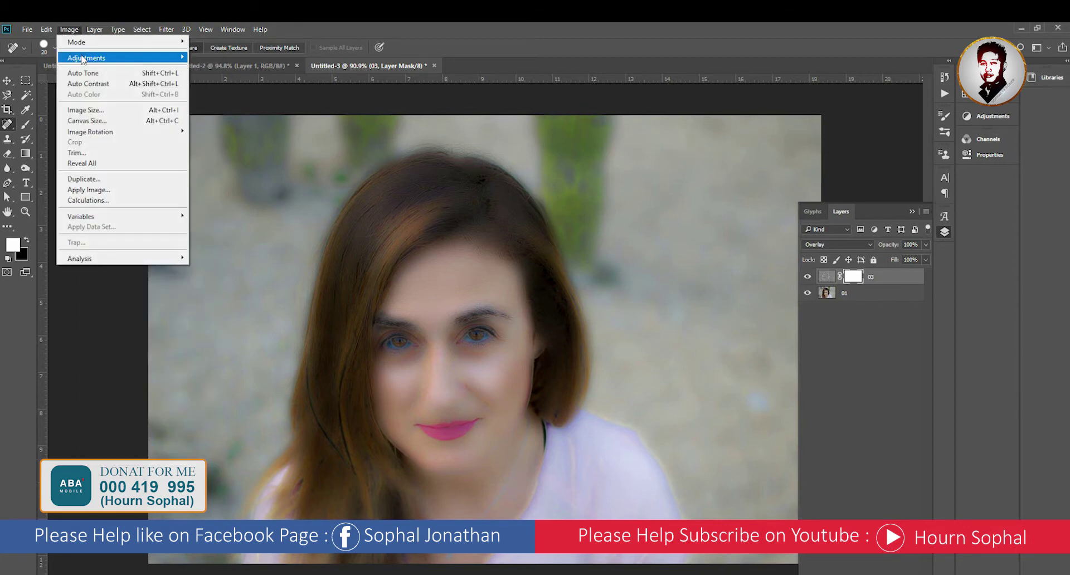
pyautogui.moveTo(86, 58)
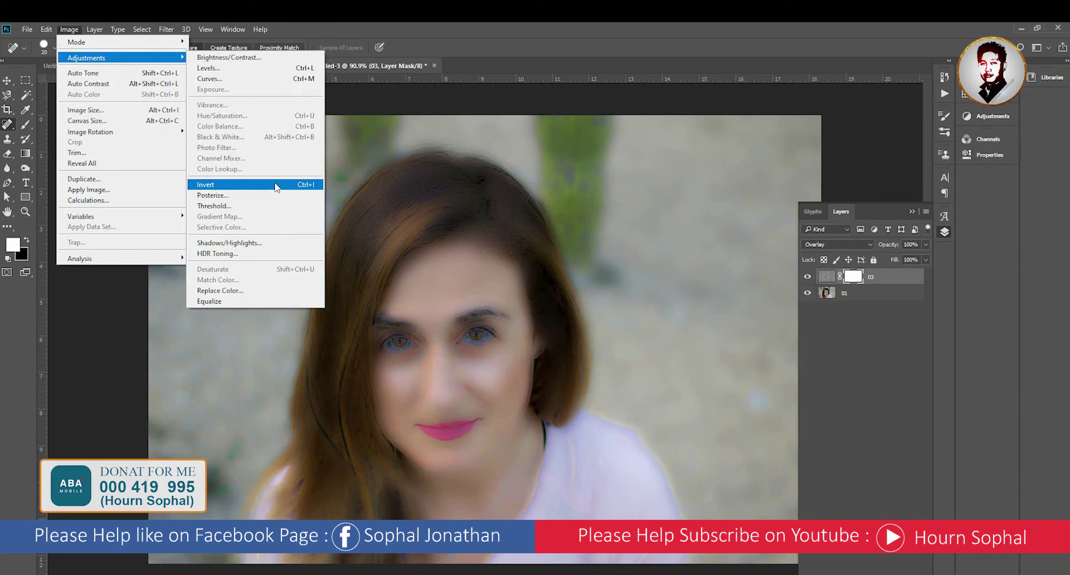
pyautogui.click(276, 187)
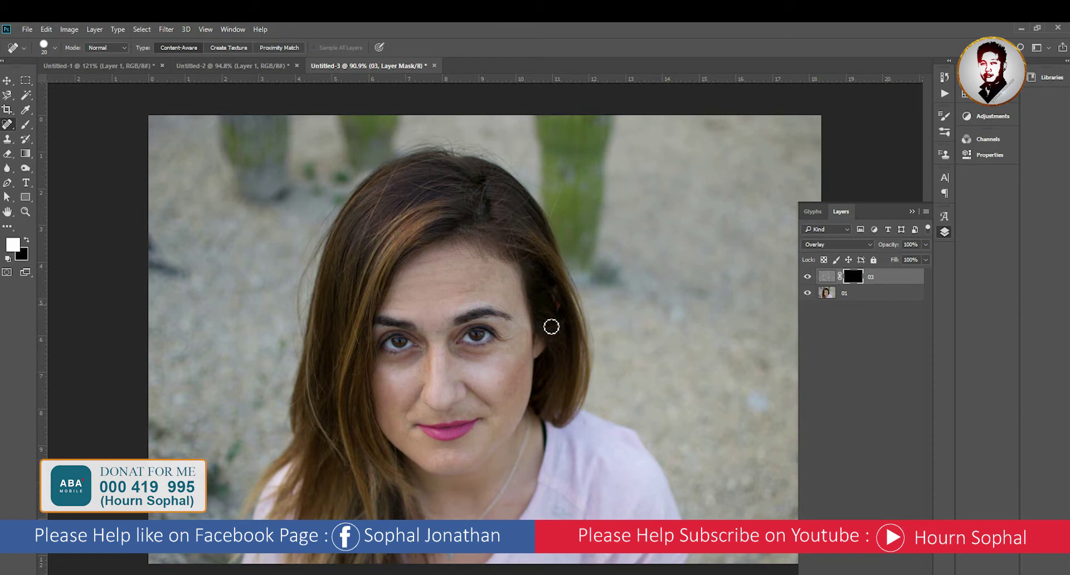
pyautogui.click(7, 80)
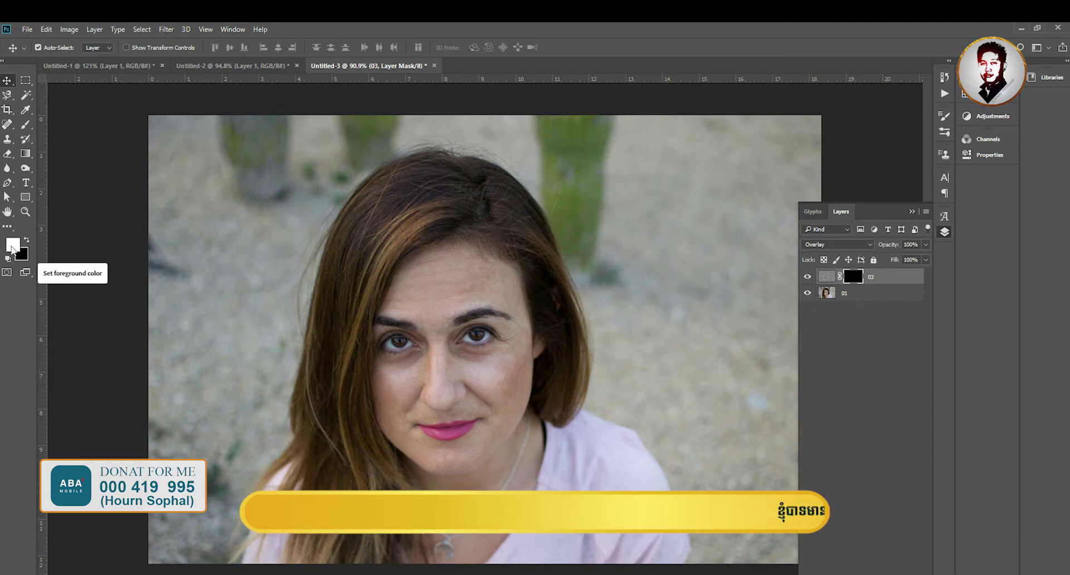
pyautogui.click(12, 245)
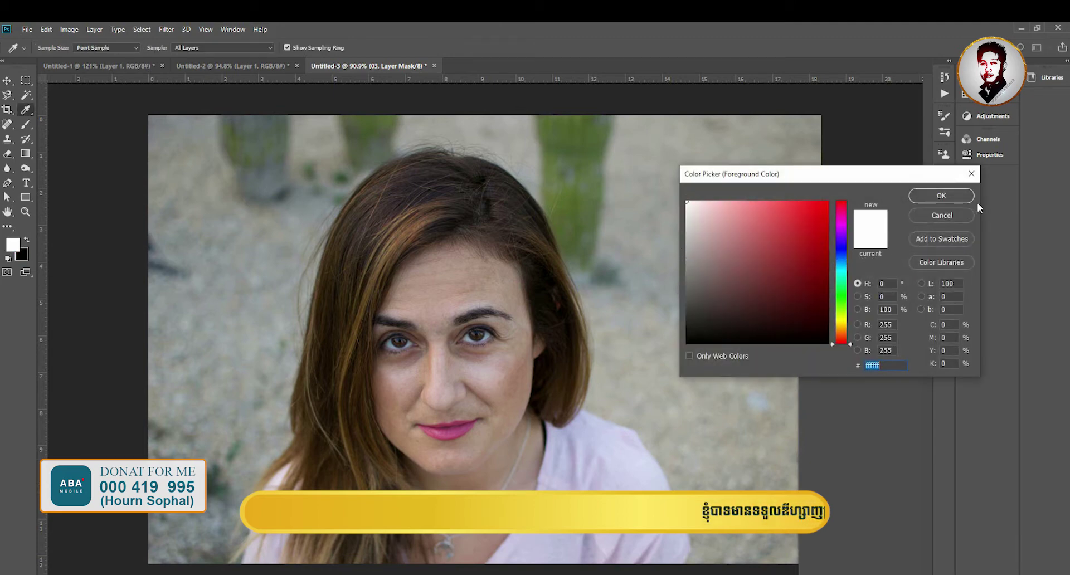
pyautogui.click(965, 197)
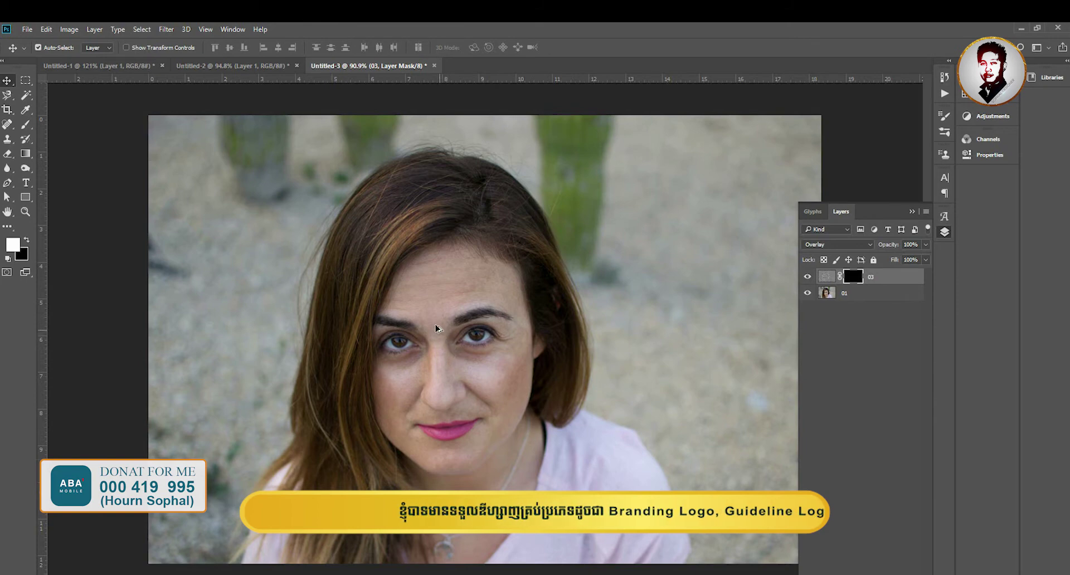
pyautogui.scroll(2, 436, 326)
pyautogui.scroll(2, 435, 326)
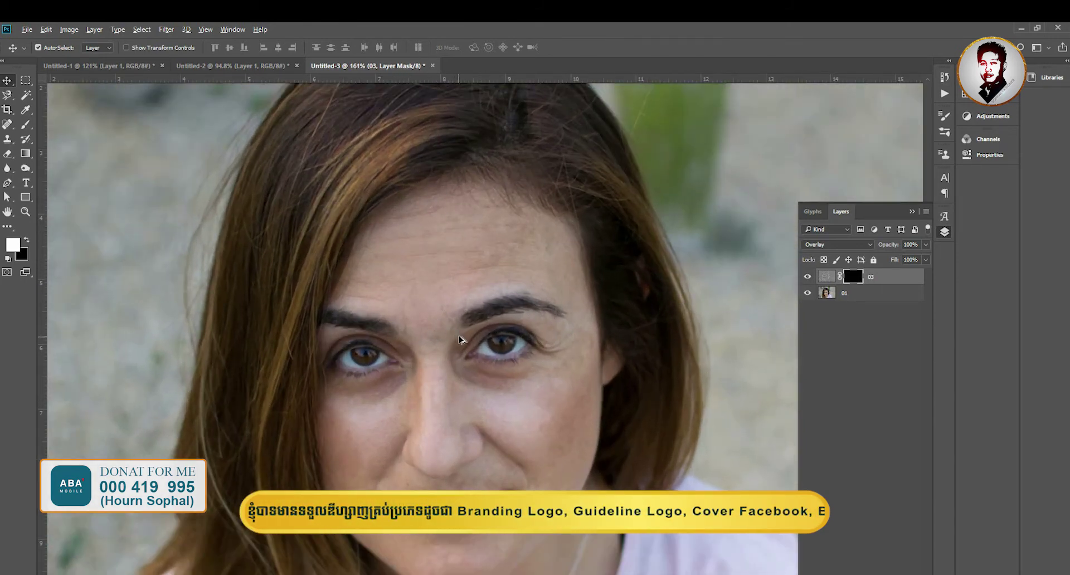
pyautogui.scroll(-3, 460, 339)
pyautogui.scroll(2, 460, 339)
pyautogui.scroll(-2, 461, 339)
pyautogui.scroll(2, 460, 339)
pyautogui.scroll(-2, 461, 339)
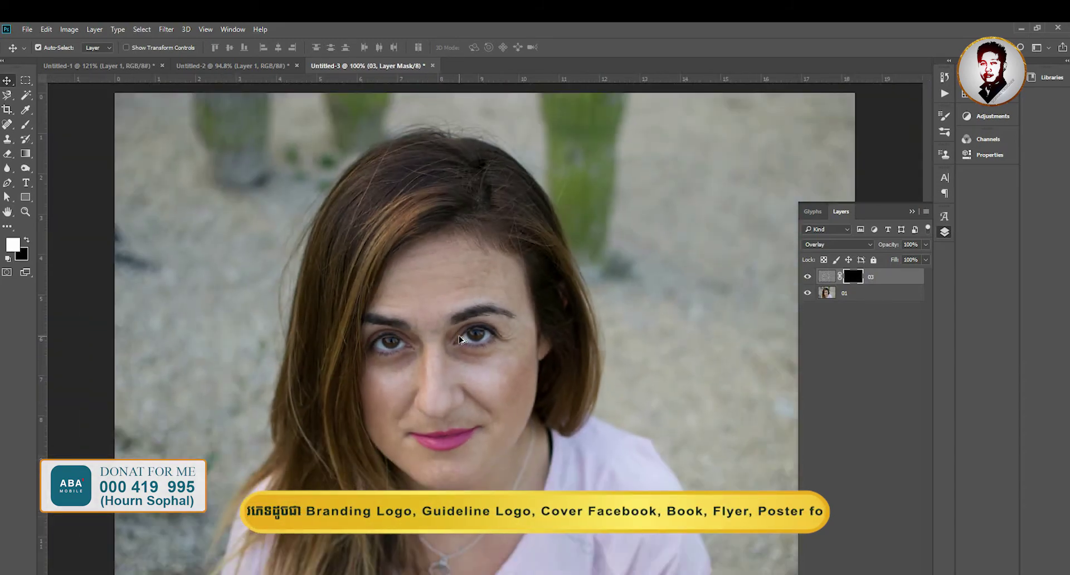
pyautogui.scroll(2, 460, 339)
pyautogui.scroll(-1, 460, 339)
pyautogui.scroll(-1, 461, 338)
pyautogui.scroll(2, 461, 339)
pyautogui.scroll(-2, 460, 339)
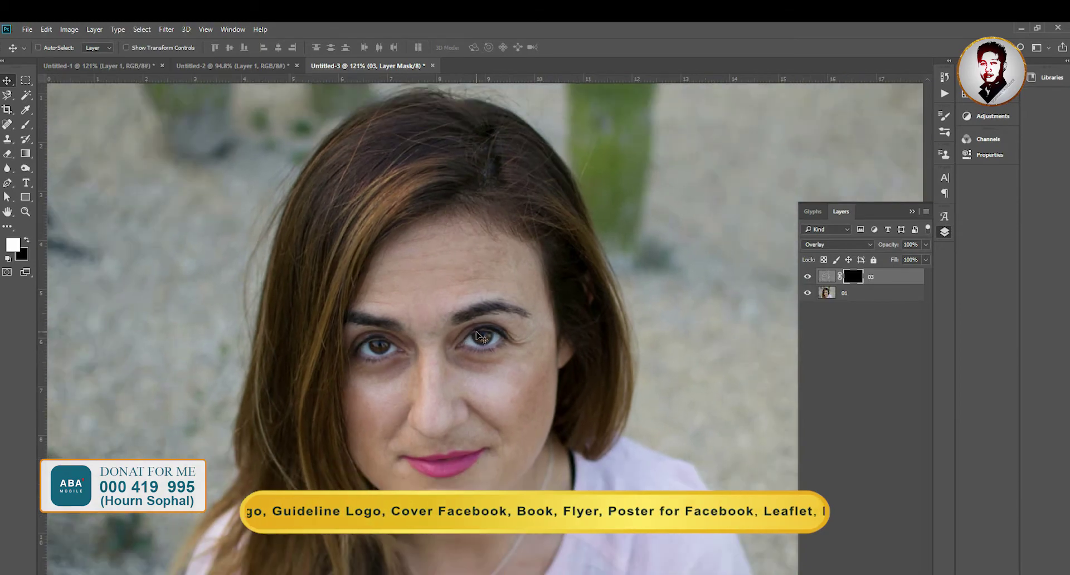
pyautogui.scroll(2, 479, 336)
pyautogui.scroll(-2, 479, 336)
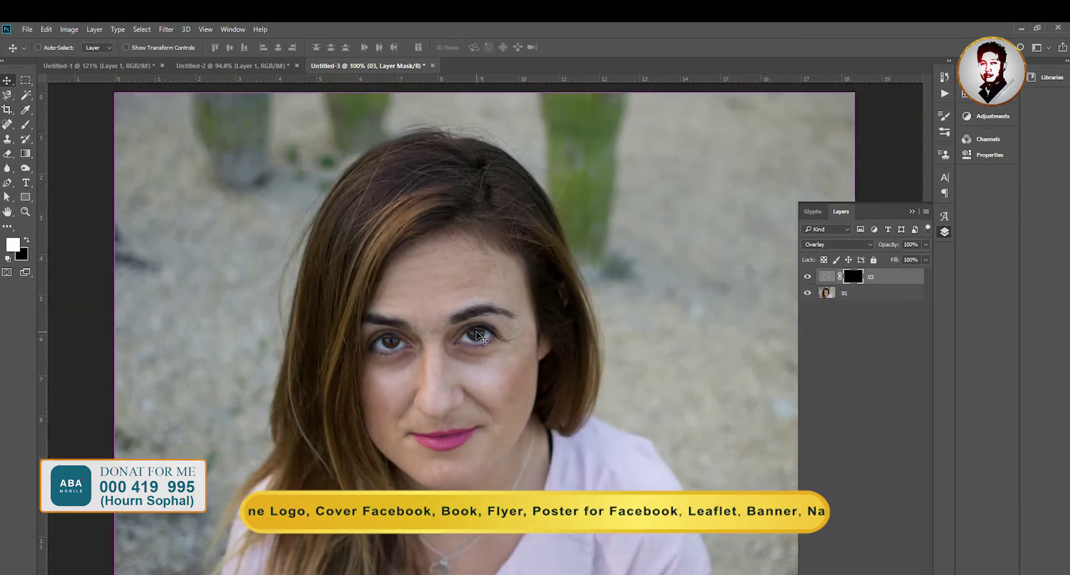
pyautogui.scroll(3, 479, 336)
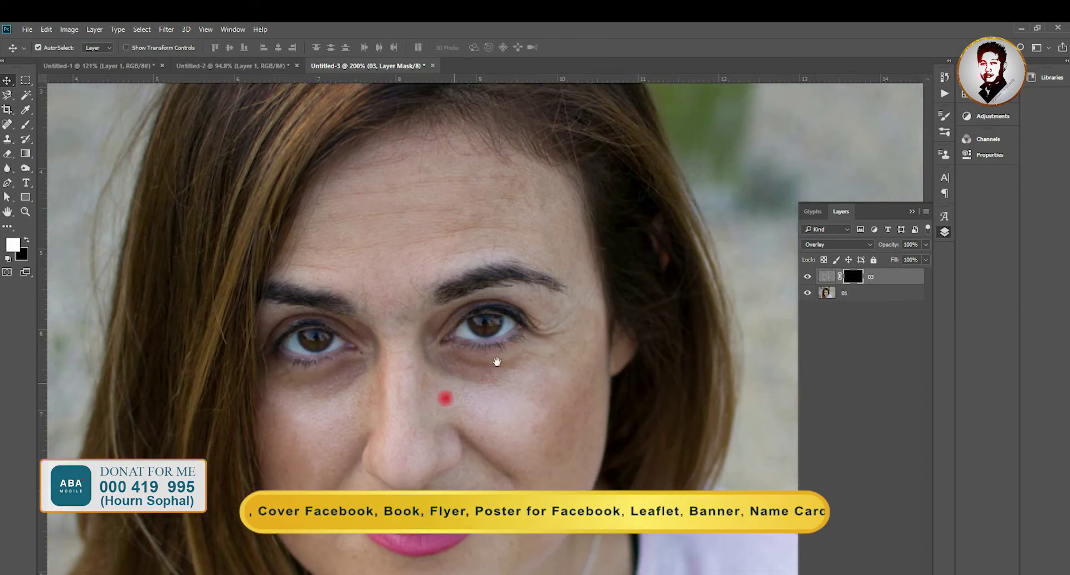
pyautogui.moveTo(476, 334)
pyautogui.mouseDown()
pyautogui.moveTo(509, 351)
pyautogui.moveTo(494, 348)
pyautogui.moveTo(485, 377)
pyautogui.moveTo(375, 368)
pyautogui.moveTo(366, 387)
pyautogui.moveTo(477, 357)
pyautogui.moveTo(494, 379)
pyautogui.moveTo(491, 366)
pyautogui.mouseUp()
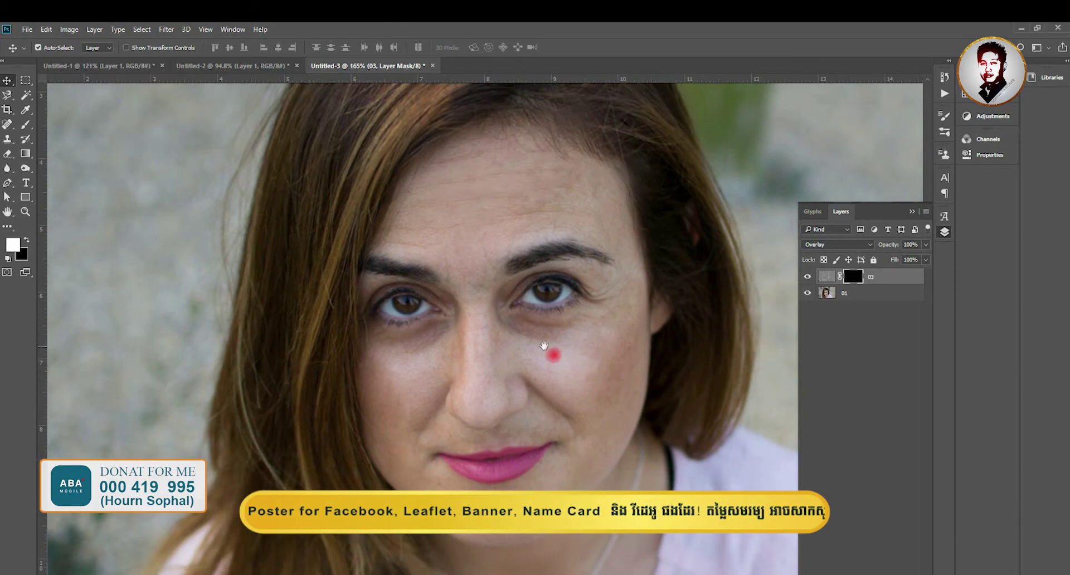
pyautogui.moveTo(549, 351); pyautogui.dragTo(539, 359)
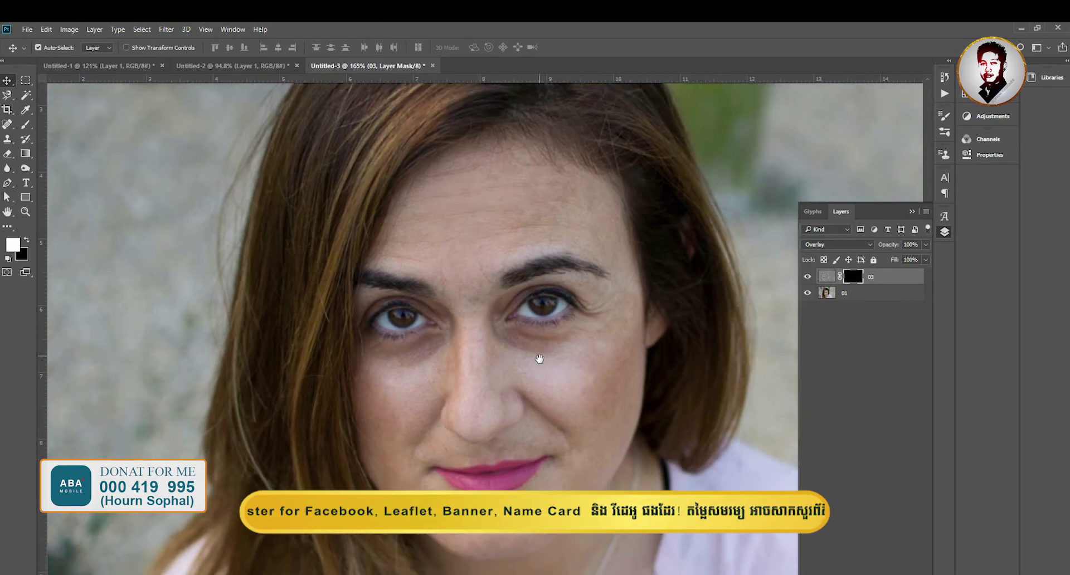
pyautogui.click(29, 122)
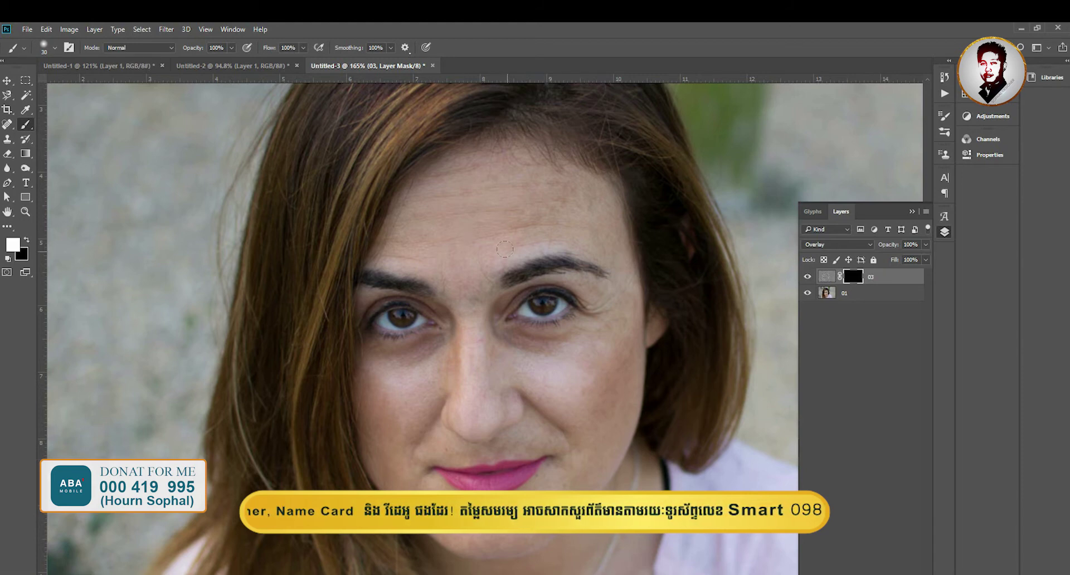
# Set the brush size to 70 and paint white smoothing across the forehead and eyebrow tail.
pyautogui.press(']')
pyautogui.press(']')
pyautogui.press(']')
pyautogui.press('[')
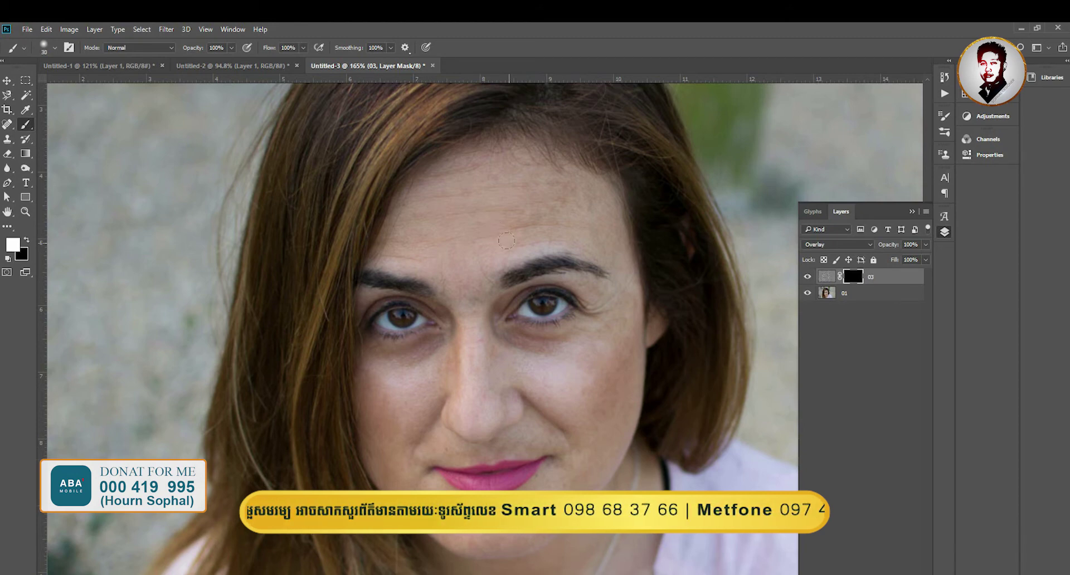
pyautogui.press(']')
pyautogui.press(']')
pyautogui.press(']')
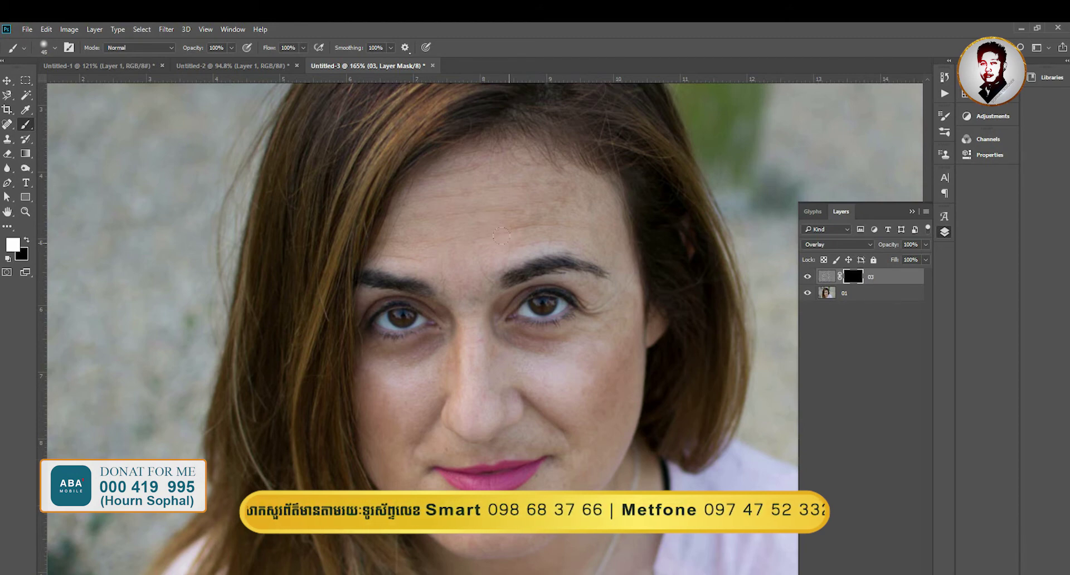
pyautogui.press(']')
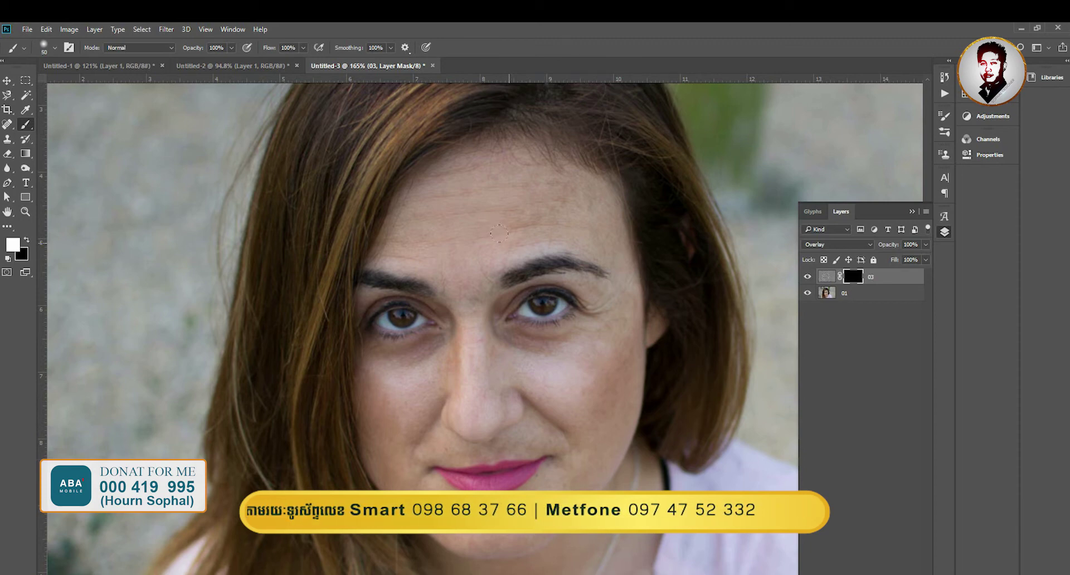
pyautogui.moveTo(501, 229); pyautogui.dragTo(546, 285)
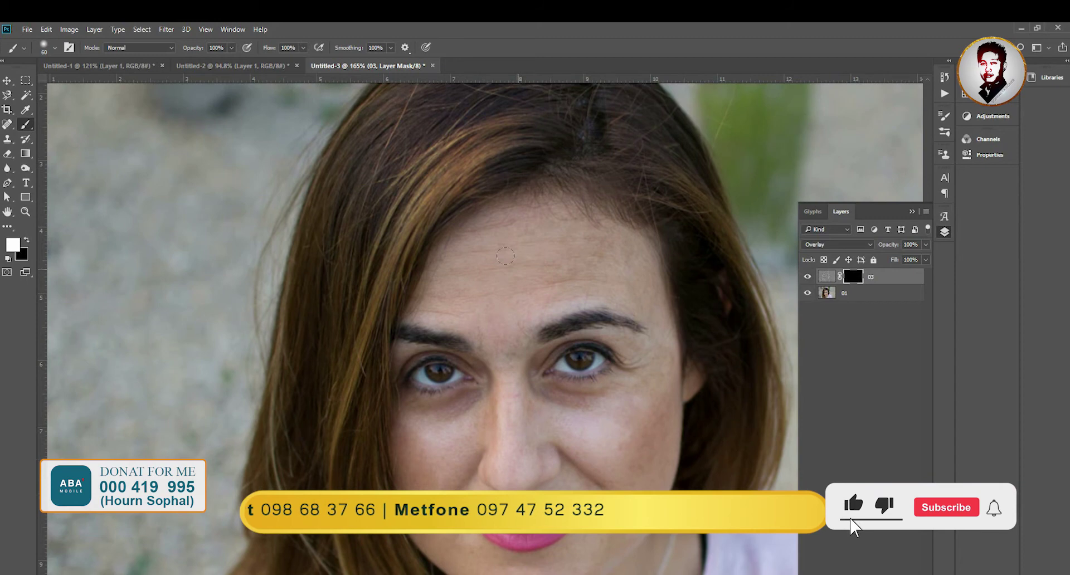
pyautogui.click(513, 293)
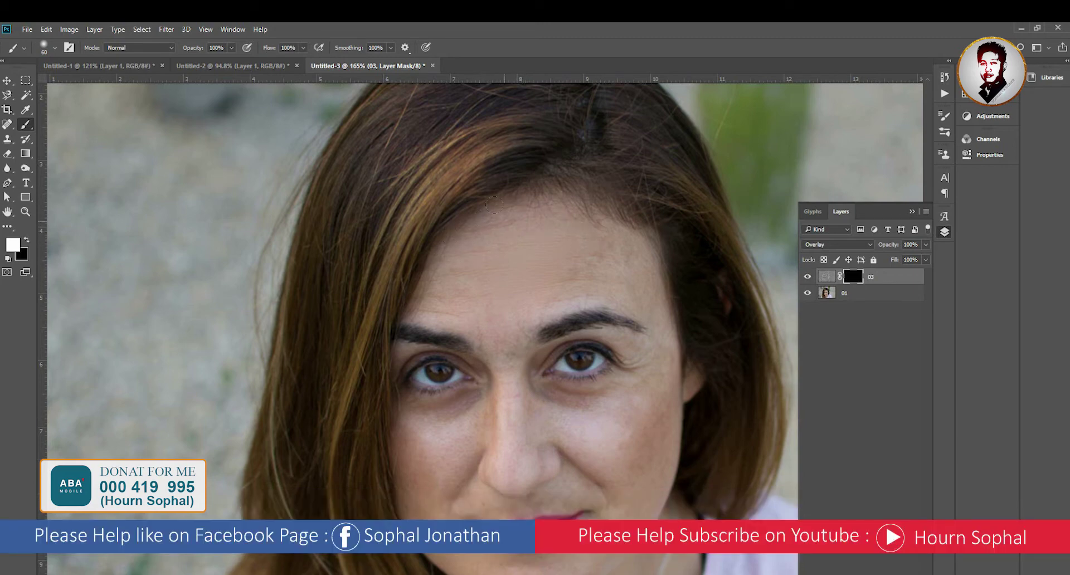
pyautogui.click(437, 306)
pyautogui.moveTo(622, 300); pyautogui.dragTo(520, 272)
pyautogui.click(480, 247)
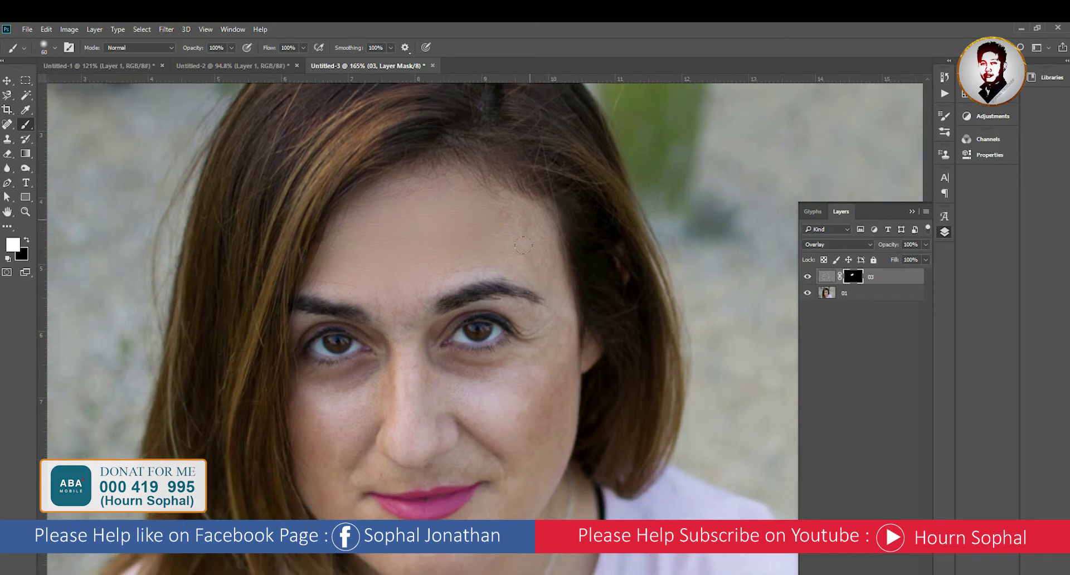
pyautogui.click(526, 300)
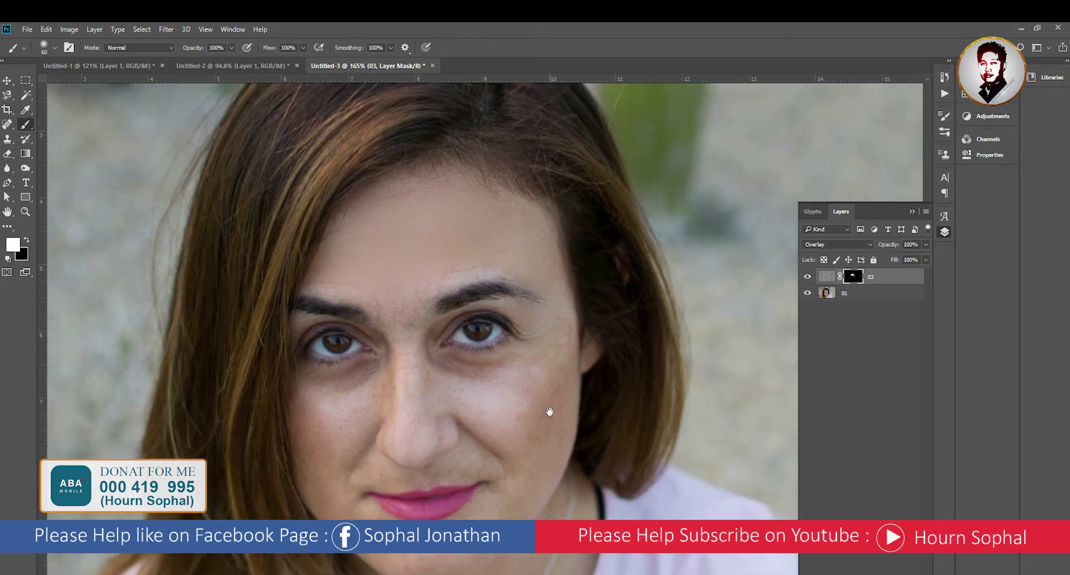
# Paint smoothing over the right cheek.
pyautogui.moveTo(550, 412); pyautogui.dragTo(536, 300)
pyautogui.click(547, 244)
pyautogui.click(529, 281)
pyautogui.click(506, 306)
pyautogui.click(545, 268)
pyautogui.moveTo(523, 351); pyautogui.dragTo(568, 276)
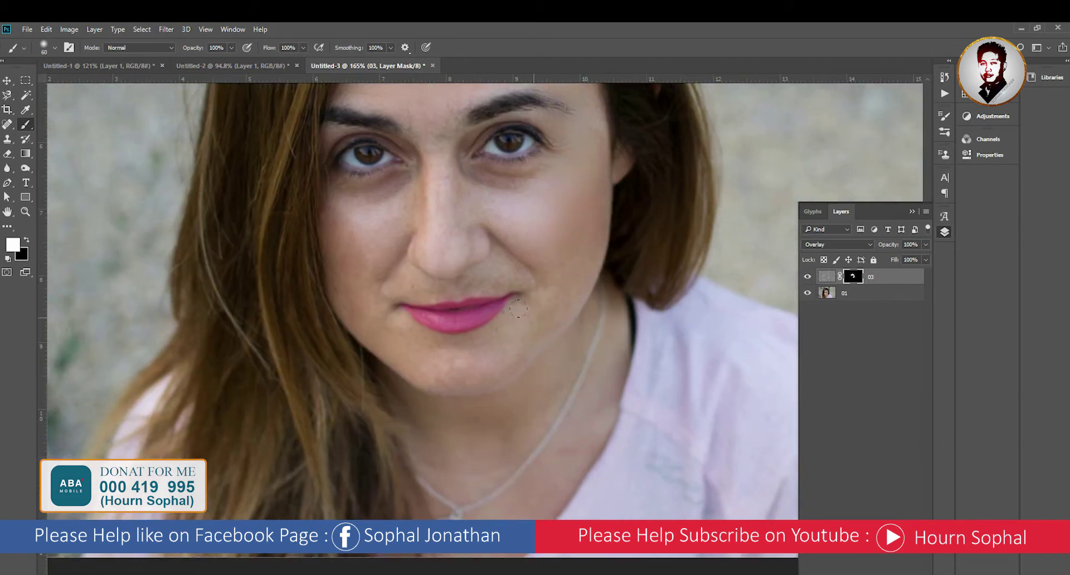
pyautogui.click(567, 259)
pyautogui.click(574, 266)
# Smooth the nose and the skin beside the nose and mouth corner.
pyautogui.moveTo(555, 308); pyautogui.dragTo(597, 405)
pyautogui.click(516, 310)
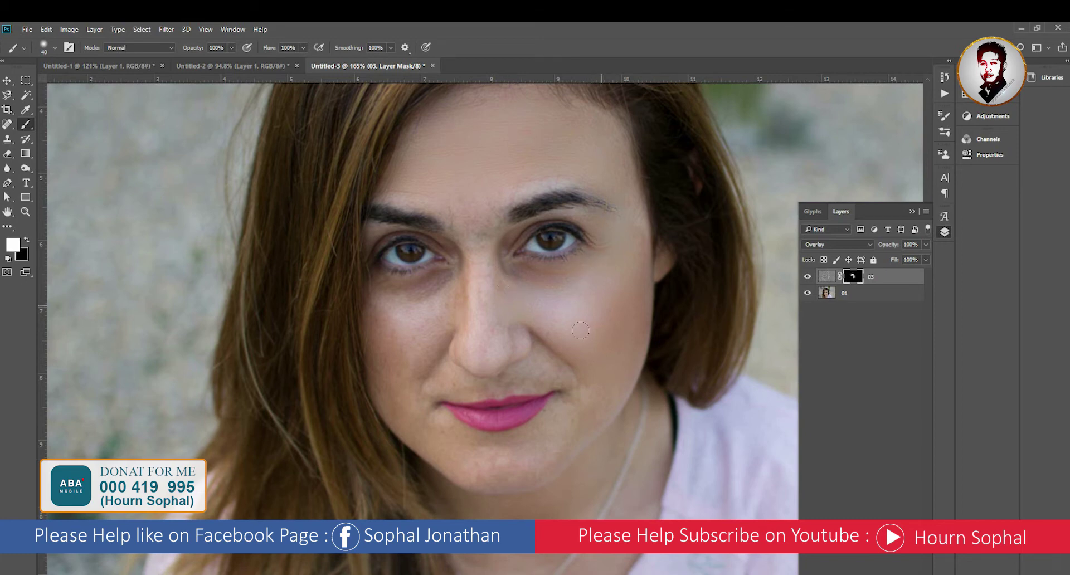
pyautogui.moveTo(602, 368); pyautogui.dragTo(606, 290)
pyautogui.click(537, 263)
pyautogui.click(574, 294)
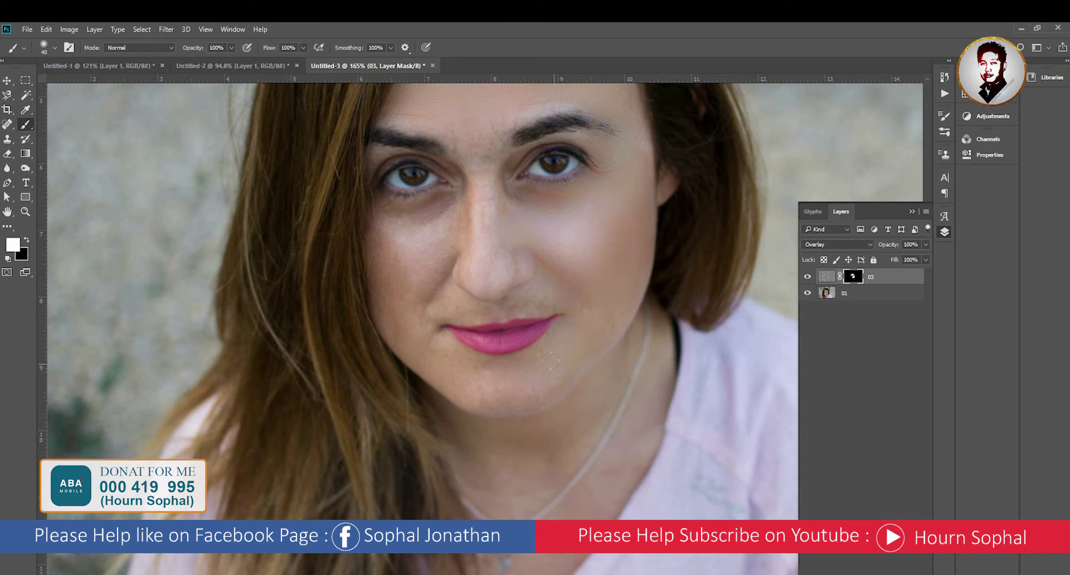
pyautogui.click(574, 318)
# Toggle layer 03's visibility repeatedly to compare the face with and without smoothing.
pyautogui.scroll(-1, 580, 334)
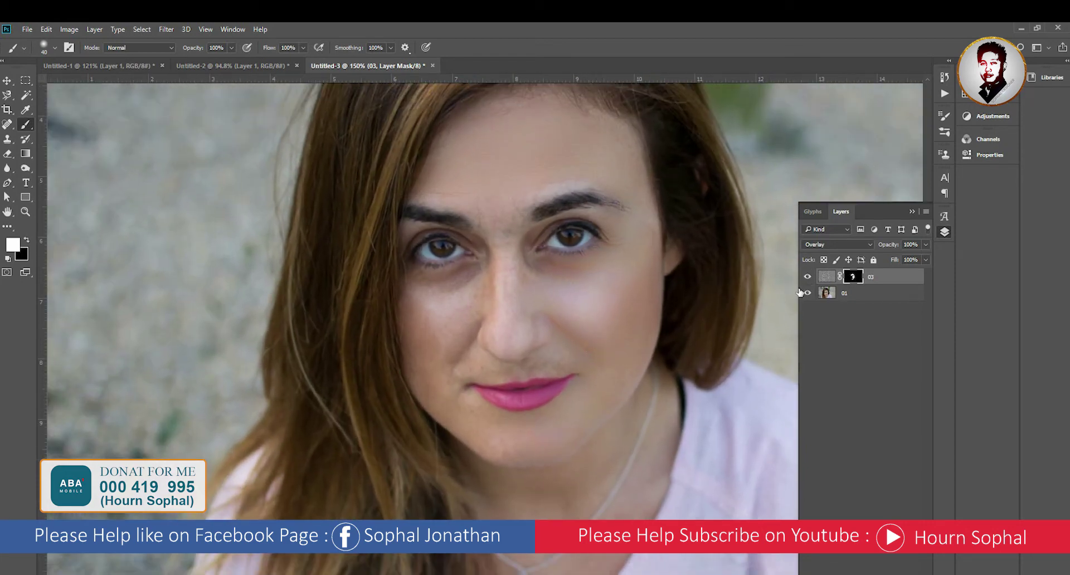
pyautogui.click(806, 277)
pyautogui.click(807, 277)
pyautogui.click(806, 277)
pyautogui.click(806, 277)
pyautogui.click(806, 277)
pyautogui.click(807, 277)
pyautogui.click(806, 277)
pyautogui.click(807, 277)
pyautogui.click(807, 277)
pyautogui.click(806, 277)
pyautogui.click(806, 277)
# Paint smoothing from the nose up to the brows and along the chin and jawline.
pyautogui.moveTo(625, 351); pyautogui.dragTo(690, 347)
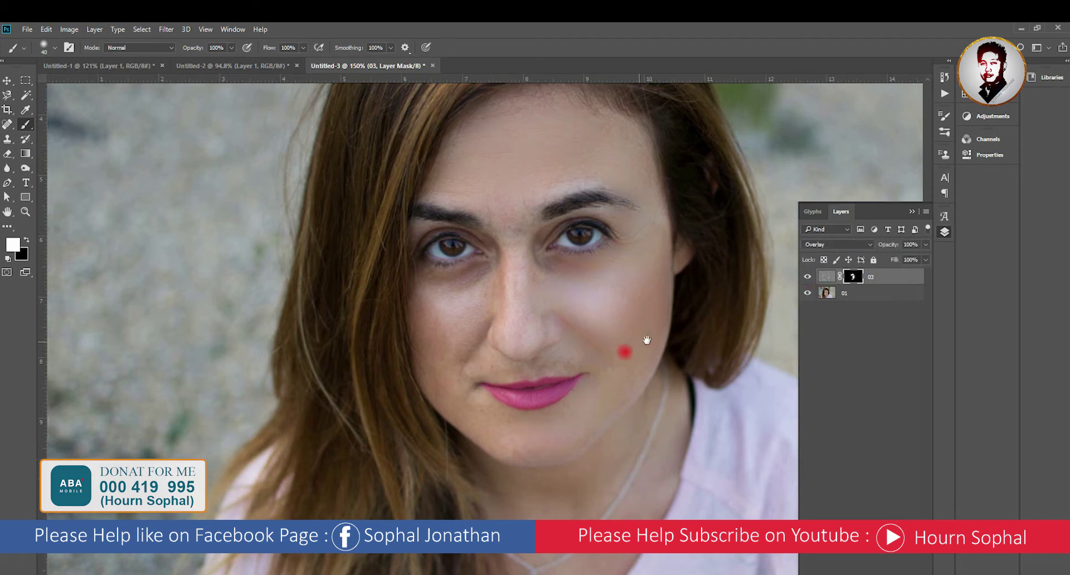
pyautogui.moveTo(561, 278)
pyautogui.mouseDown()
pyautogui.moveTo(563, 230)
pyautogui.moveTo(589, 274)
pyautogui.moveTo(536, 331)
pyautogui.mouseUp()
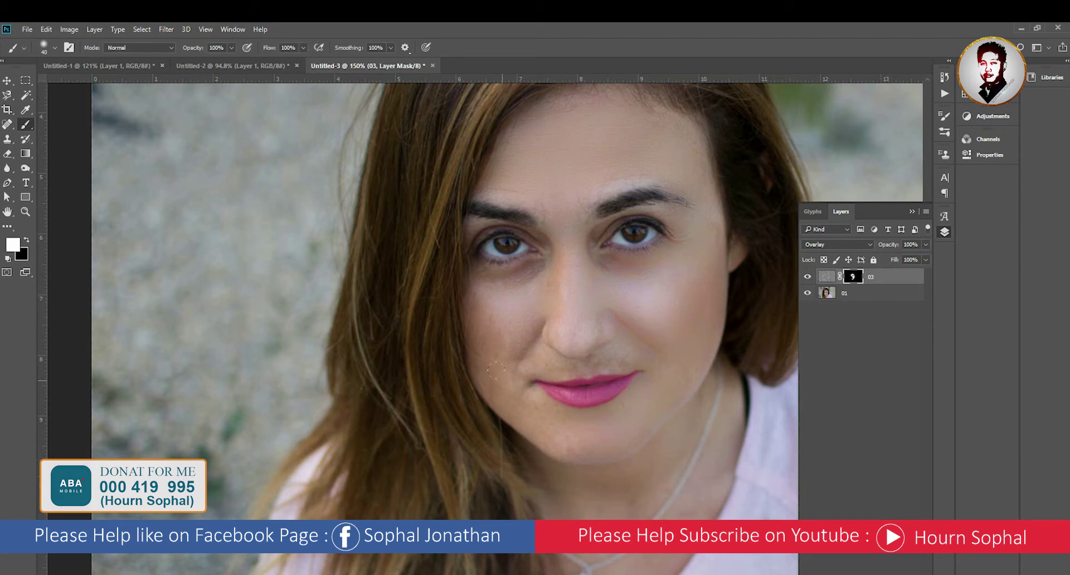
pyautogui.click(535, 432)
pyautogui.click(670, 402)
pyautogui.click(668, 430)
# Smooth the left cheek and surrounding skin near the nose.
pyautogui.moveTo(611, 425); pyautogui.dragTo(578, 499)
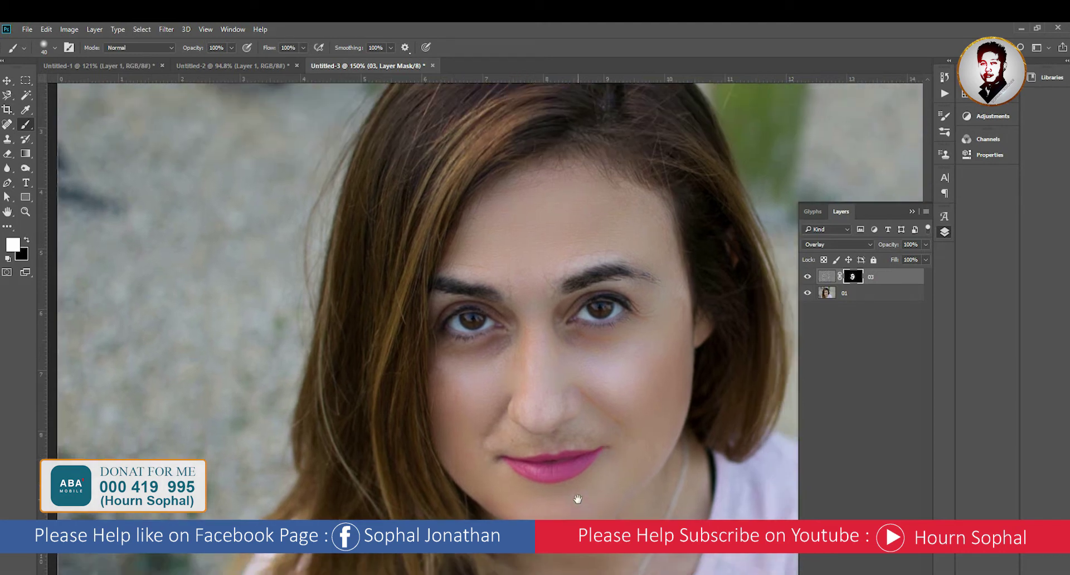
pyautogui.scroll(1, 574, 490)
pyautogui.scroll(1, 563, 470)
pyautogui.scroll(1, 570, 468)
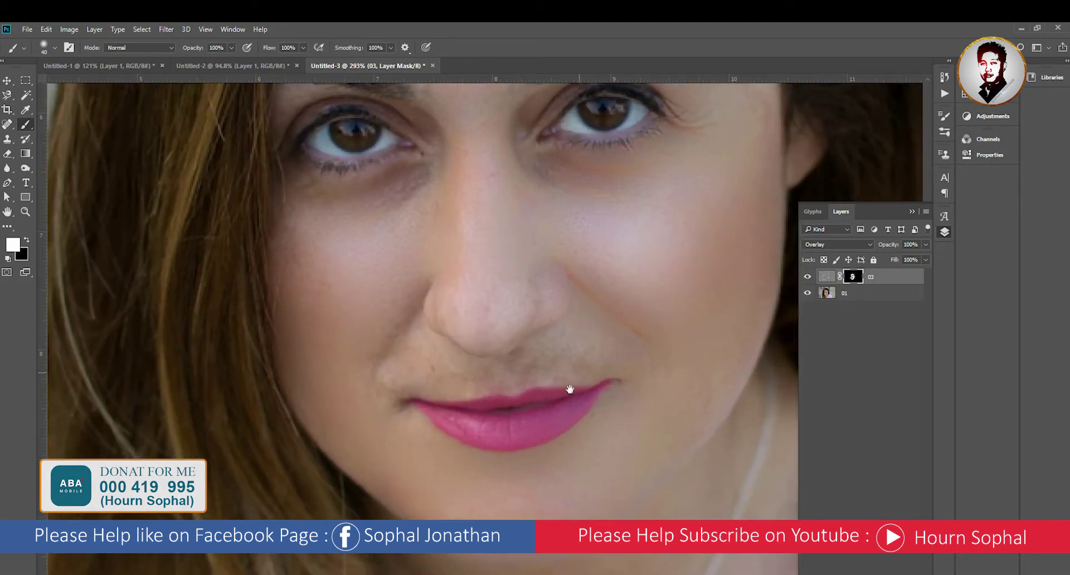
pyautogui.moveTo(455, 356)
pyautogui.mouseDown()
pyautogui.moveTo(435, 421)
pyautogui.moveTo(422, 402)
pyautogui.mouseUp()
pyautogui.scroll(-2, 423, 403)
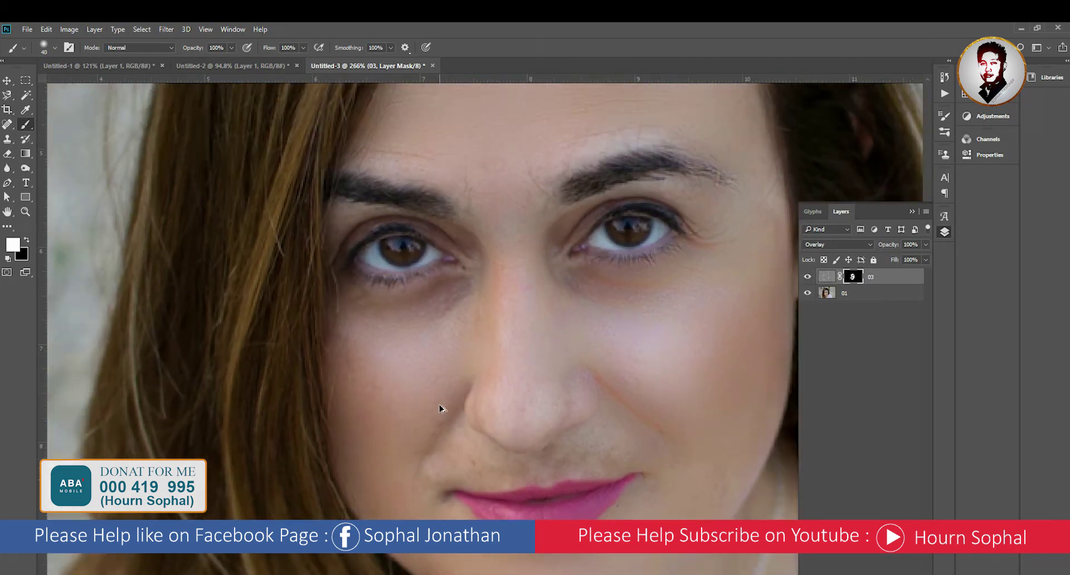
pyautogui.click(404, 383)
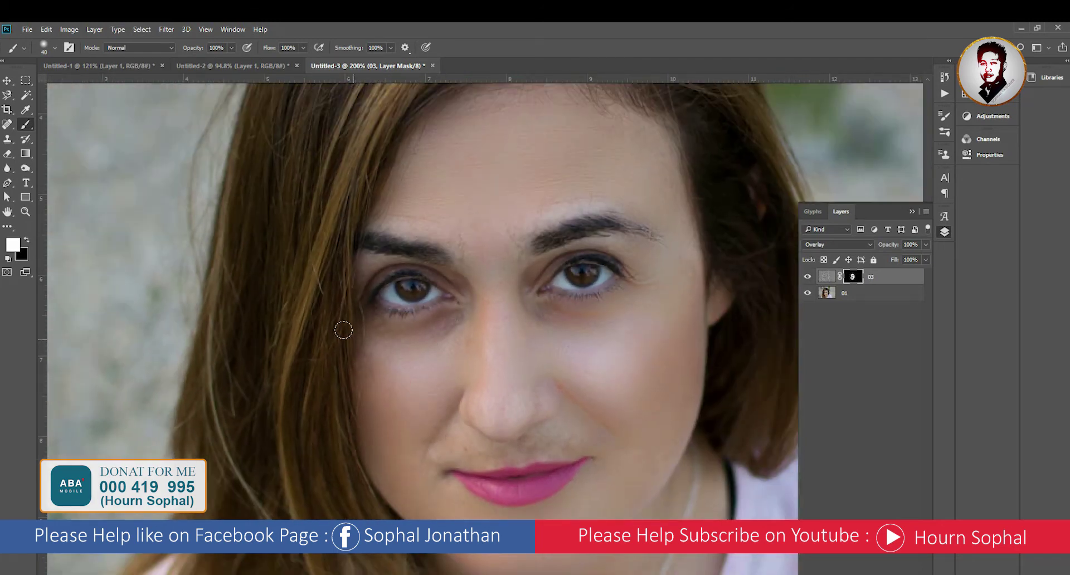
pyautogui.click(501, 291)
pyautogui.click(501, 271)
pyautogui.click(496, 306)
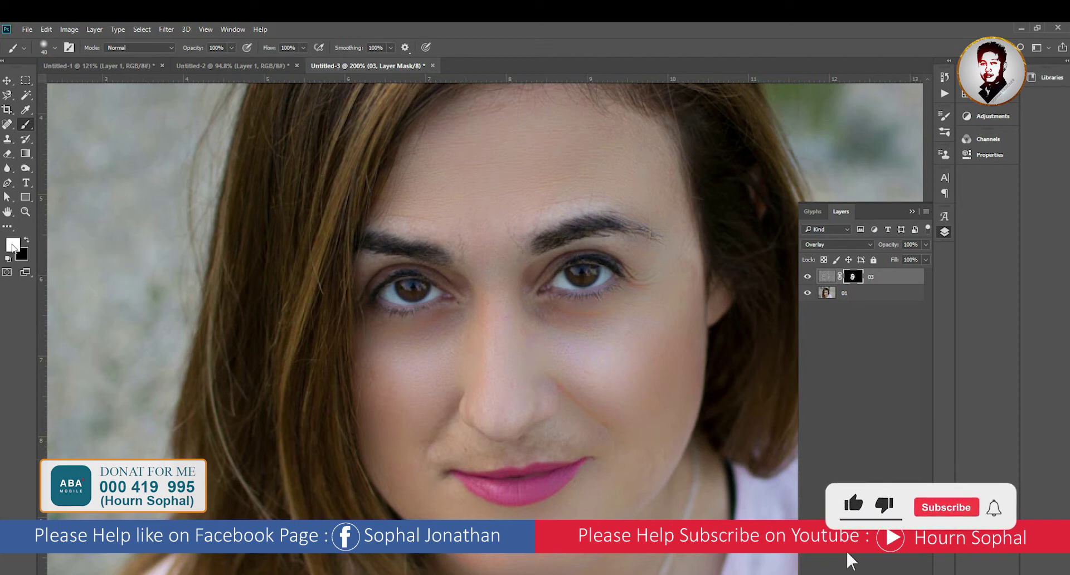
pyautogui.click(470, 400)
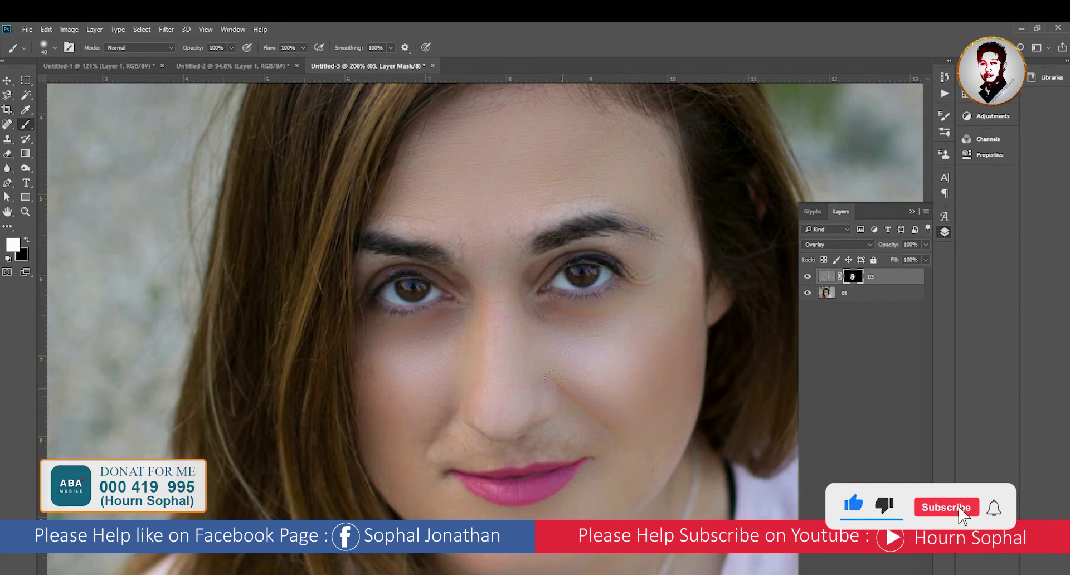
# Smooth both lip corners and the lower lip area, then paint black along the upper lip edge.
pyautogui.click(440, 457)
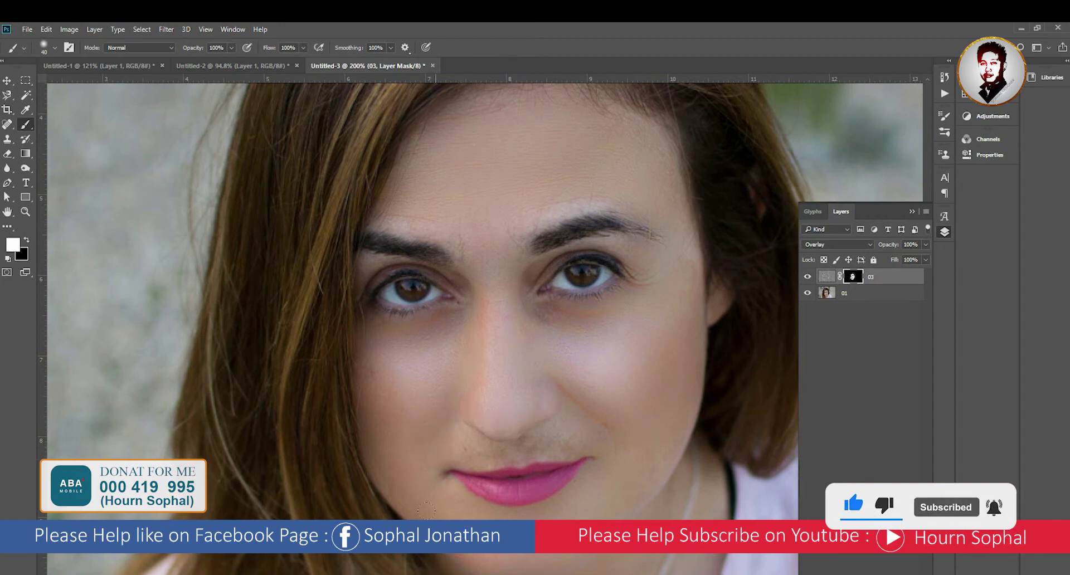
pyautogui.click(561, 451)
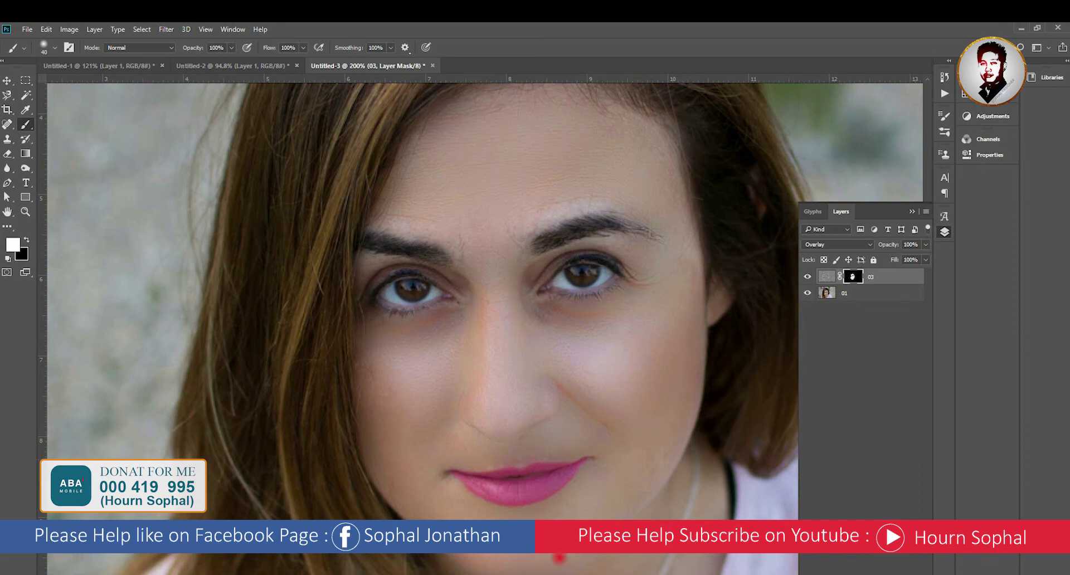
pyautogui.moveTo(559, 558); pyautogui.dragTo(535, 435)
pyautogui.click(456, 389)
pyautogui.click(503, 369)
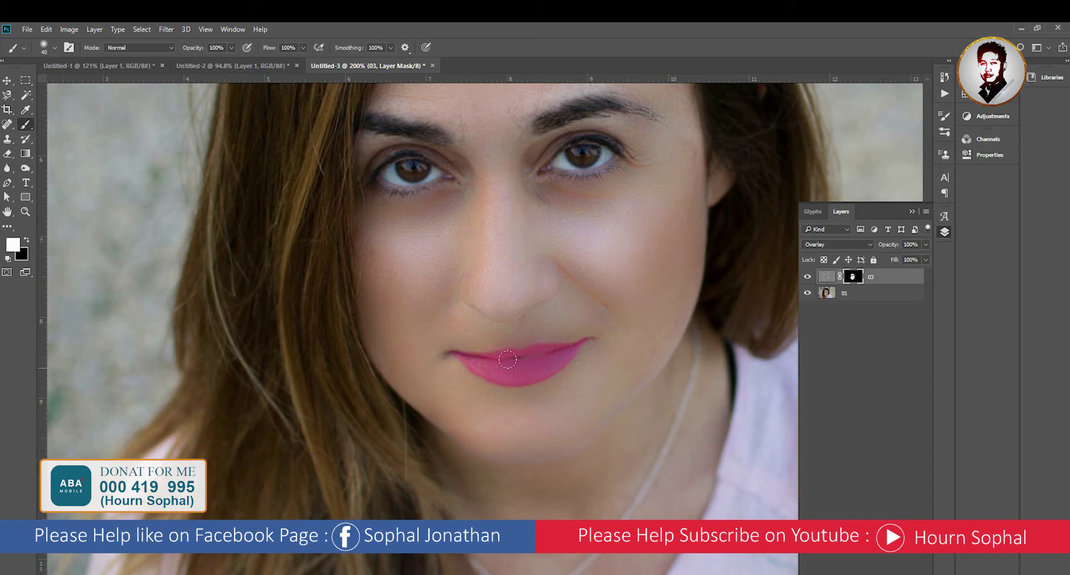
pyautogui.click(27, 240)
pyautogui.moveTo(459, 354)
pyautogui.mouseDown()
pyautogui.moveTo(579, 343)
pyautogui.moveTo(457, 347)
pyautogui.mouseUp()
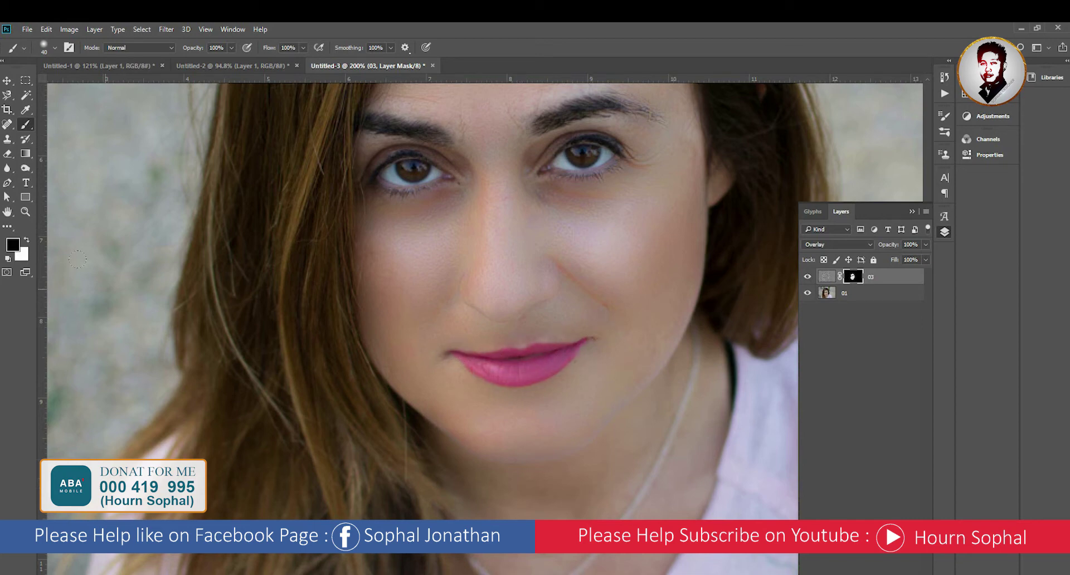
# Switch back to white and repaint smoothing around the upper lip, lip corner and below the lips.
pyautogui.click(27, 240)
pyautogui.moveTo(500, 346); pyautogui.dragTo(561, 340)
pyautogui.click(612, 360)
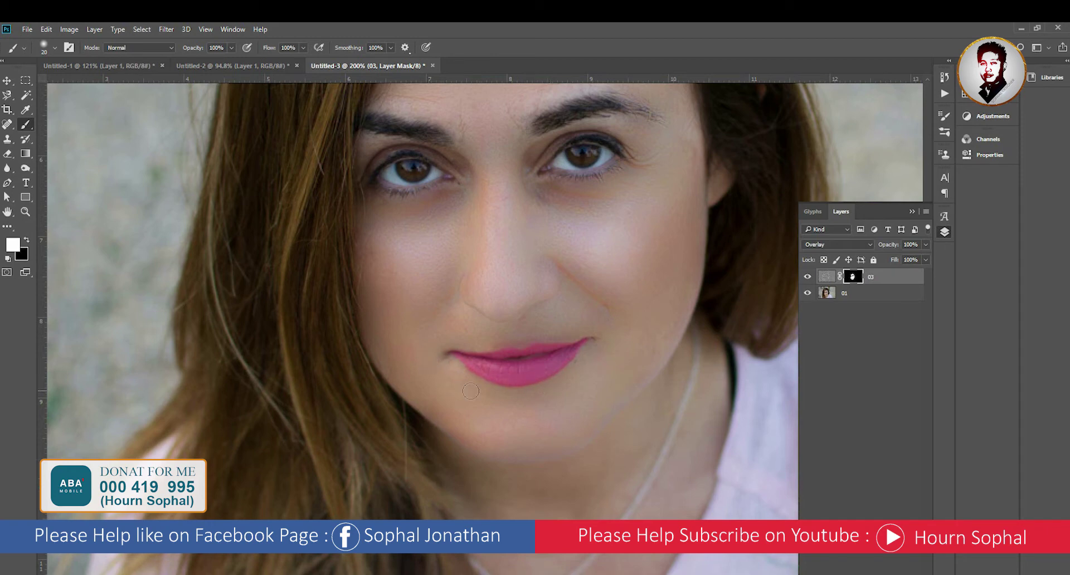
pyautogui.click(438, 380)
pyautogui.scroll(5, 521, 262)
pyautogui.click(523, 444)
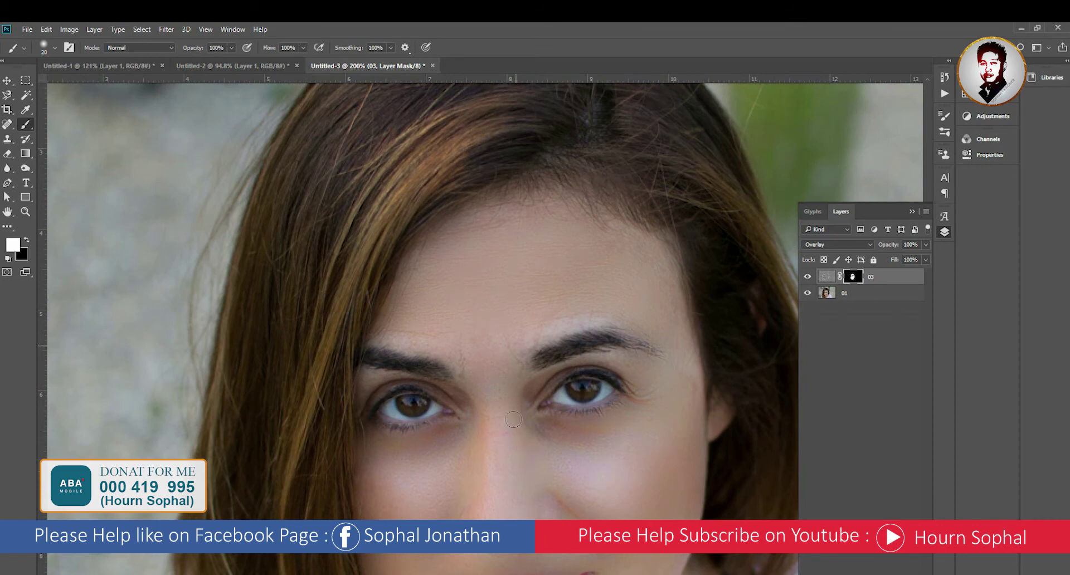
pyautogui.click(533, 404)
# Smooth the skin beside the brow.
pyautogui.click(623, 369)
pyautogui.moveTo(415, 381); pyautogui.dragTo(543, 409)
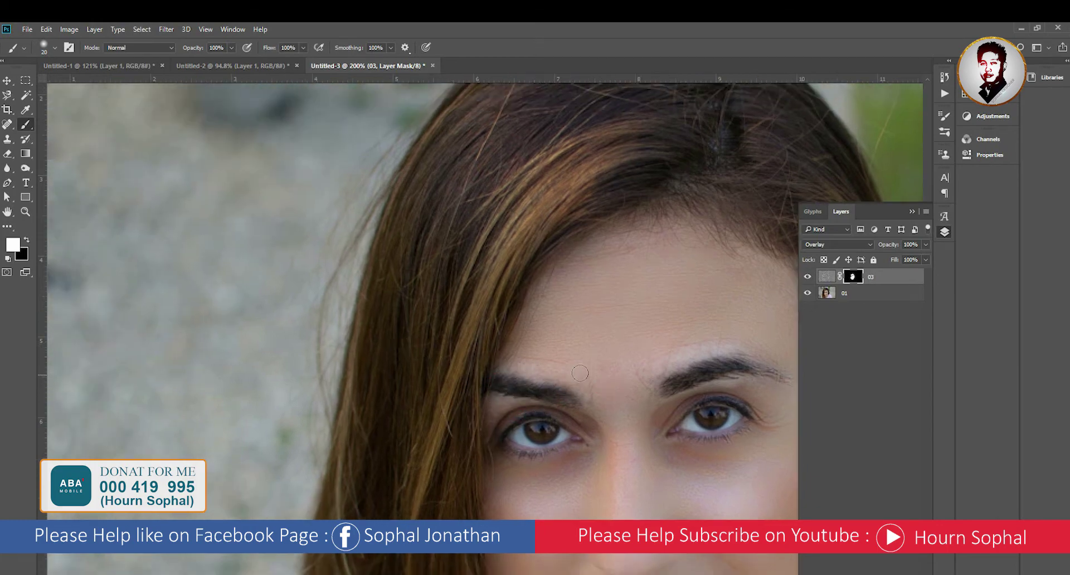
pyautogui.click(601, 377)
pyautogui.scroll(-3, 604, 379)
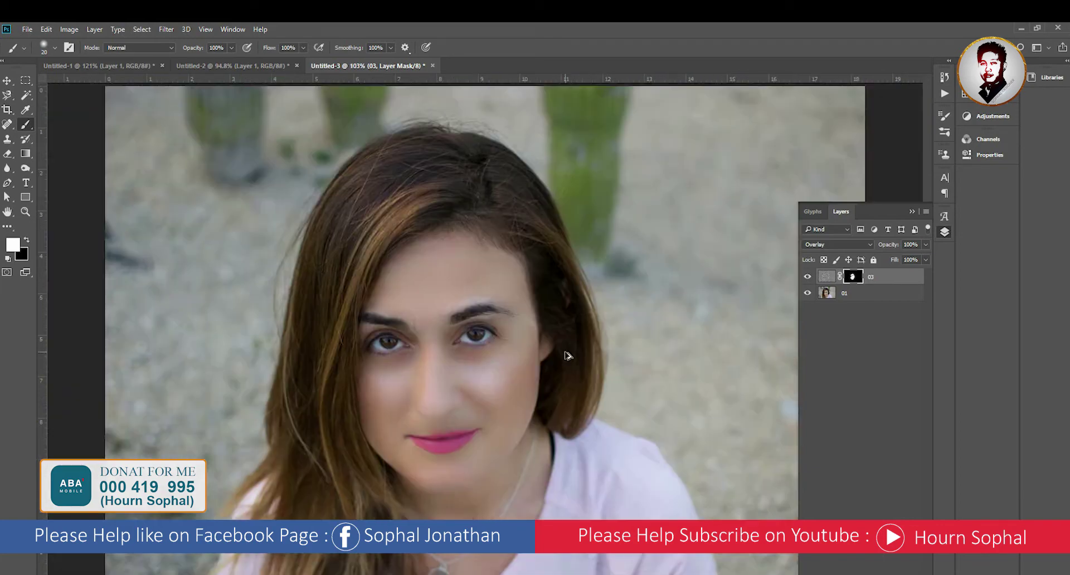
pyautogui.scroll(-2, 566, 353)
pyautogui.scroll(1, 530, 339)
pyautogui.scroll(2, 464, 377)
pyautogui.scroll(-2, 463, 384)
pyautogui.scroll(1, 461, 393)
pyautogui.scroll(-1, 465, 413)
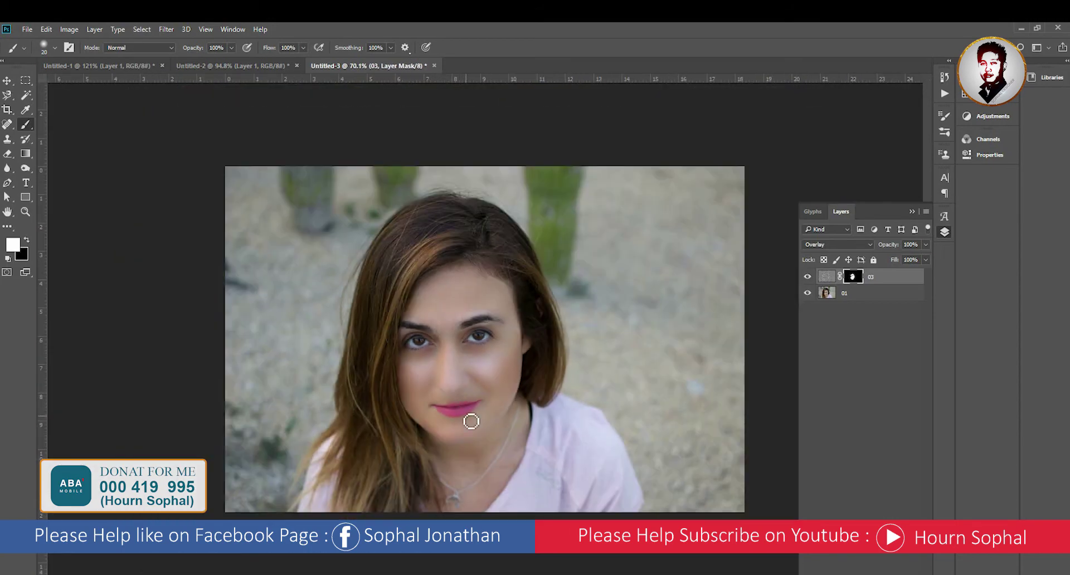
pyautogui.scroll(3, 471, 421)
# Toggle layer 03 off and on to compare the retouch.
pyautogui.press('v')
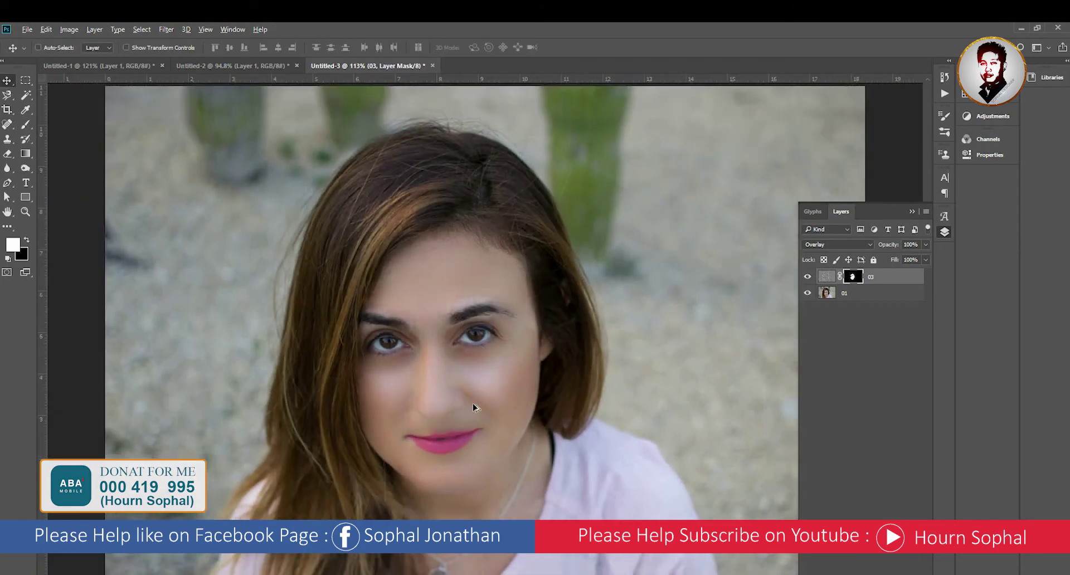
pyautogui.scroll(-2, 473, 408)
pyautogui.click(807, 277)
pyautogui.click(807, 277)
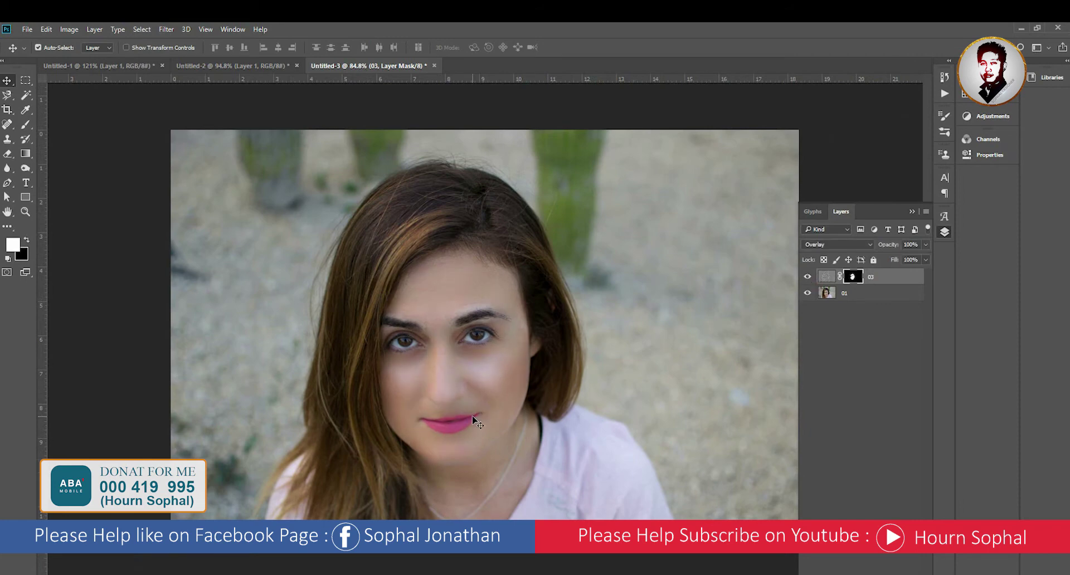
pyautogui.scroll(2, 457, 398)
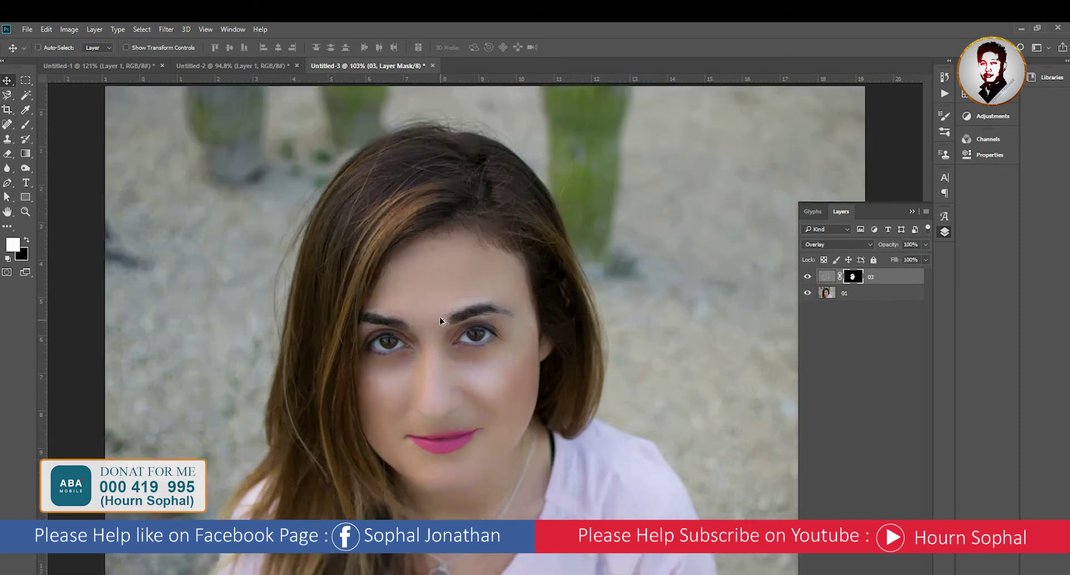
pyautogui.scroll(2, 484, 351)
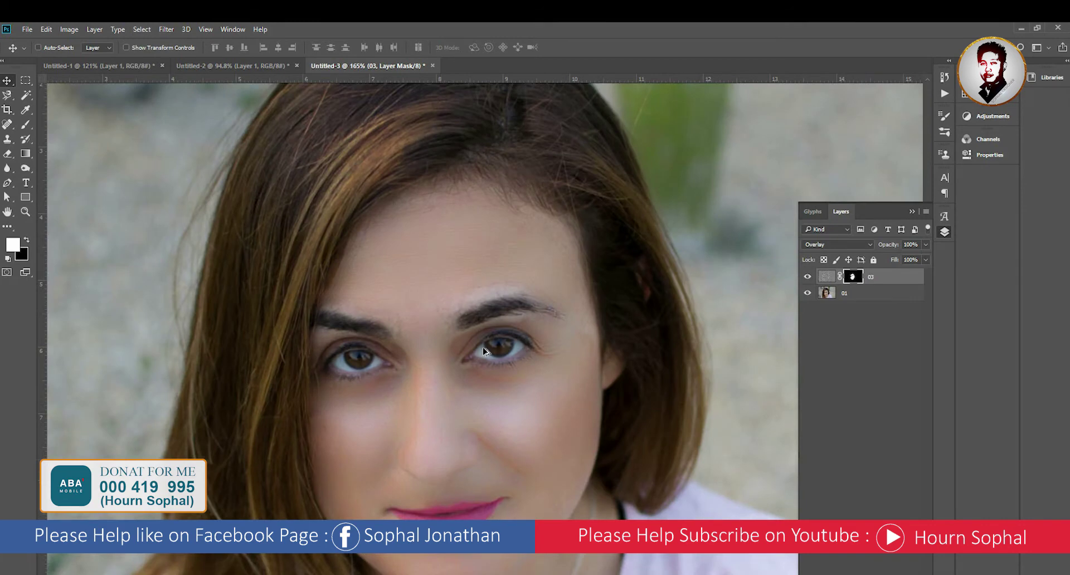
# Paint smoothing along the right eyebrow, between the brows and down the nose.
pyautogui.click(27, 124)
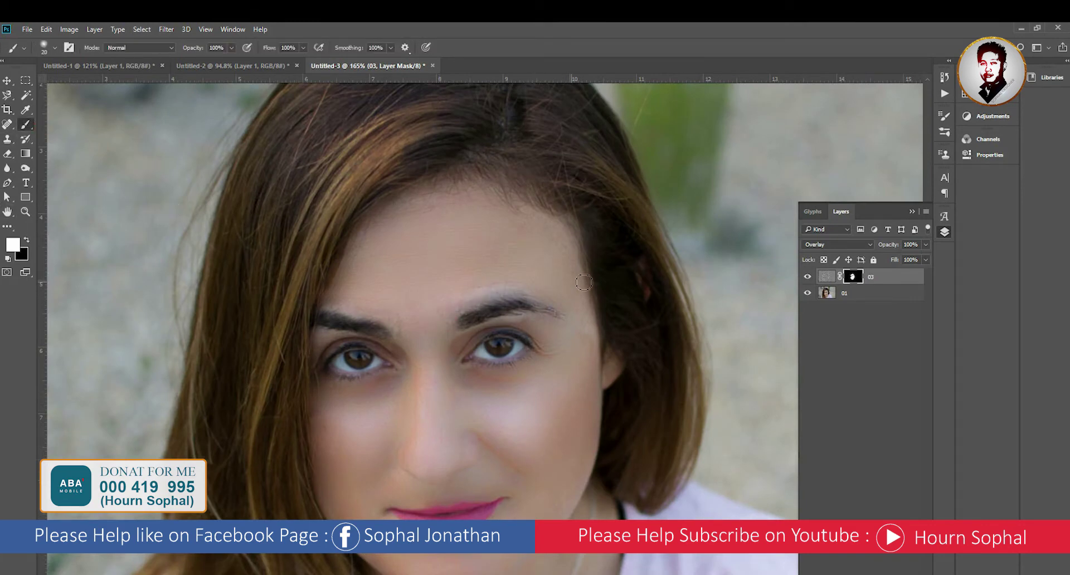
pyautogui.click(460, 307)
pyautogui.moveTo(459, 307); pyautogui.dragTo(506, 296)
pyautogui.click(440, 323)
pyautogui.moveTo(433, 316); pyautogui.dragTo(447, 391)
pyautogui.click(418, 381)
pyautogui.click(412, 398)
# Smooth the left cheek, left jaw and beside the neck, then fit the photo on screen.
pyautogui.moveTo(374, 507); pyautogui.dragTo(387, 353)
pyautogui.click(365, 345)
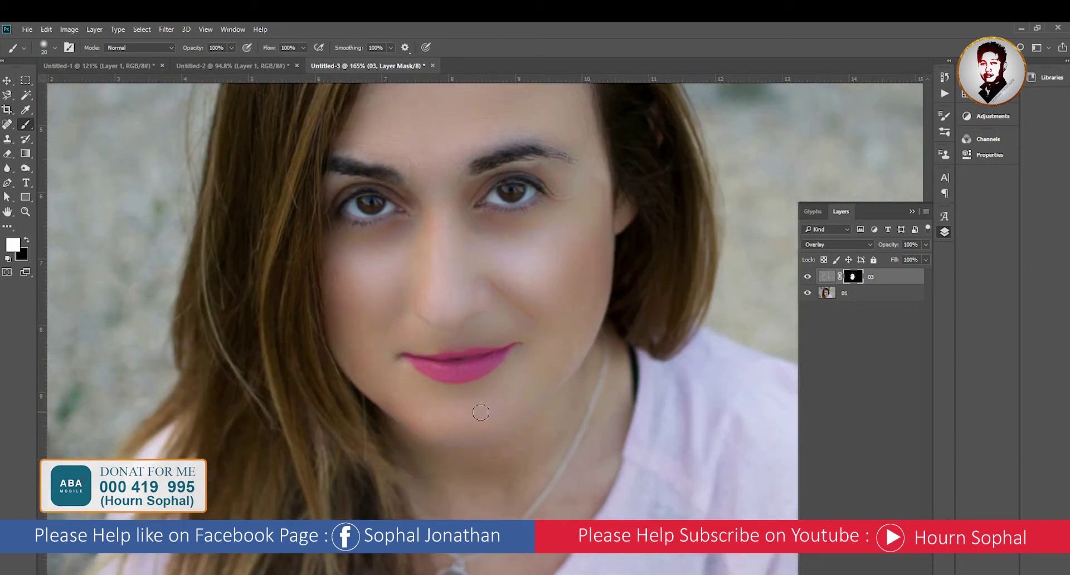
pyautogui.moveTo(577, 379); pyautogui.dragTo(561, 301)
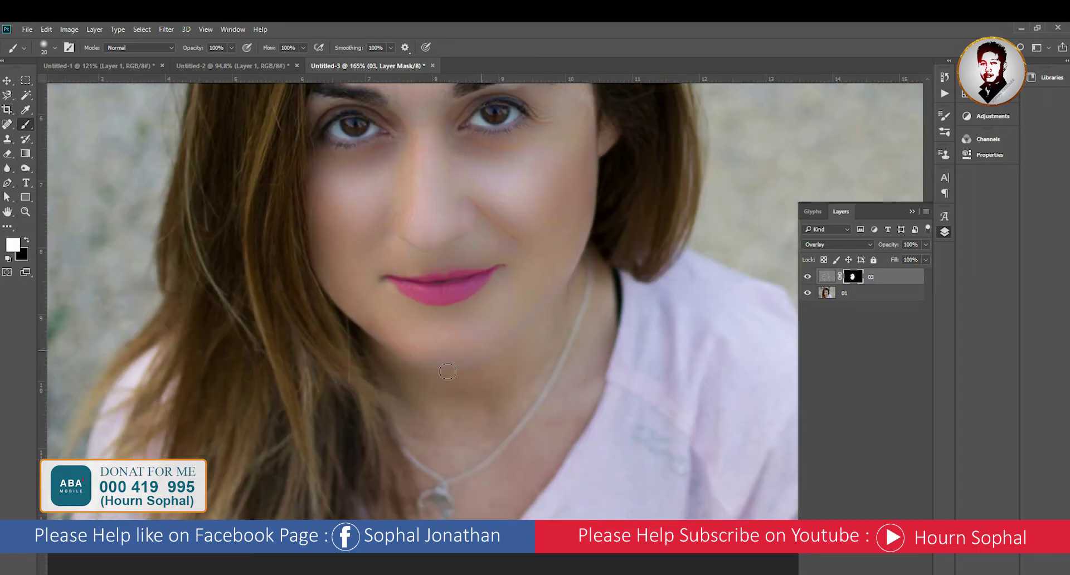
pyautogui.click(383, 351)
pyautogui.click(579, 268)
pyautogui.hotkey('ctrl', '0')
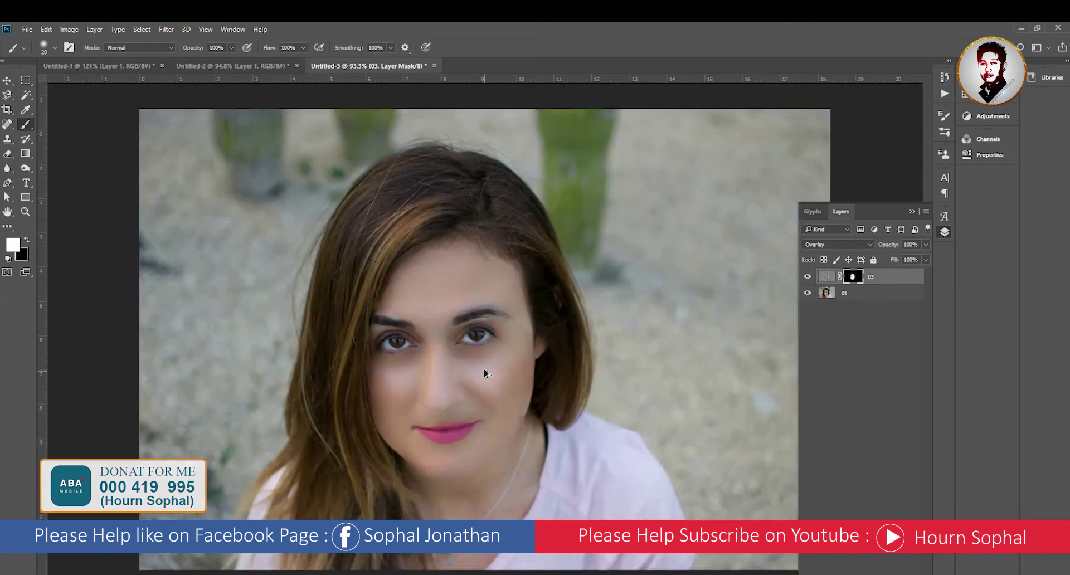
pyautogui.scroll(1, 484, 374)
pyautogui.press('v')
pyautogui.scroll(1, 484, 374)
pyautogui.click(493, 277)
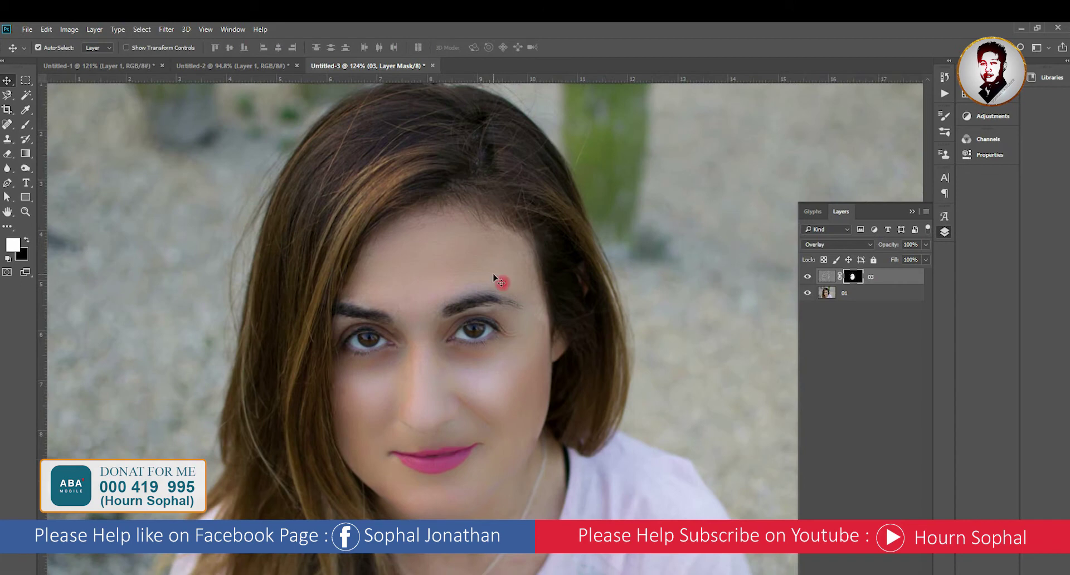
# Lower layer 03's opacity to 65%.
pyautogui.click(826, 276)
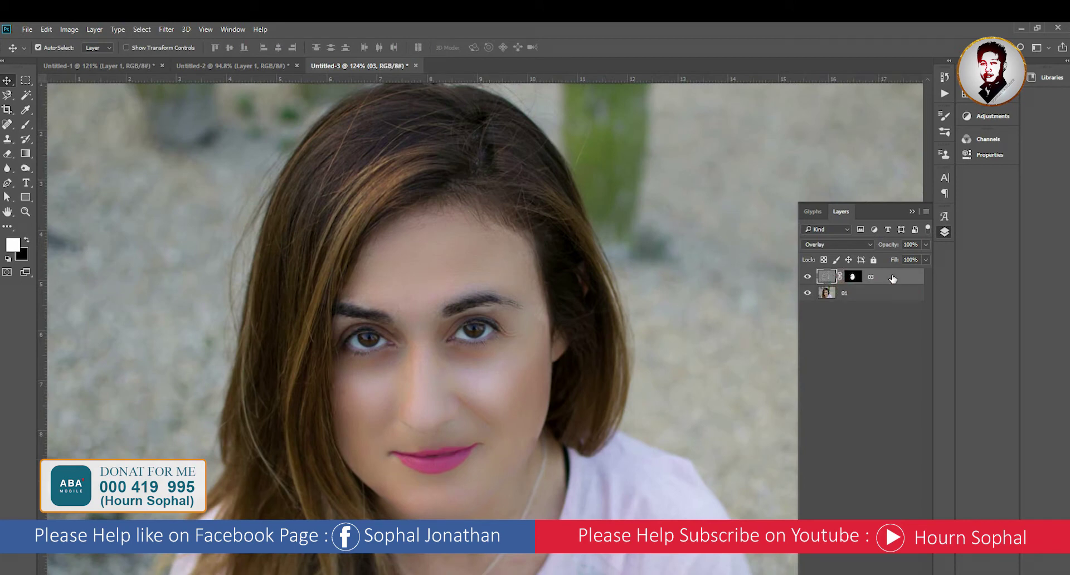
pyautogui.click(920, 246)
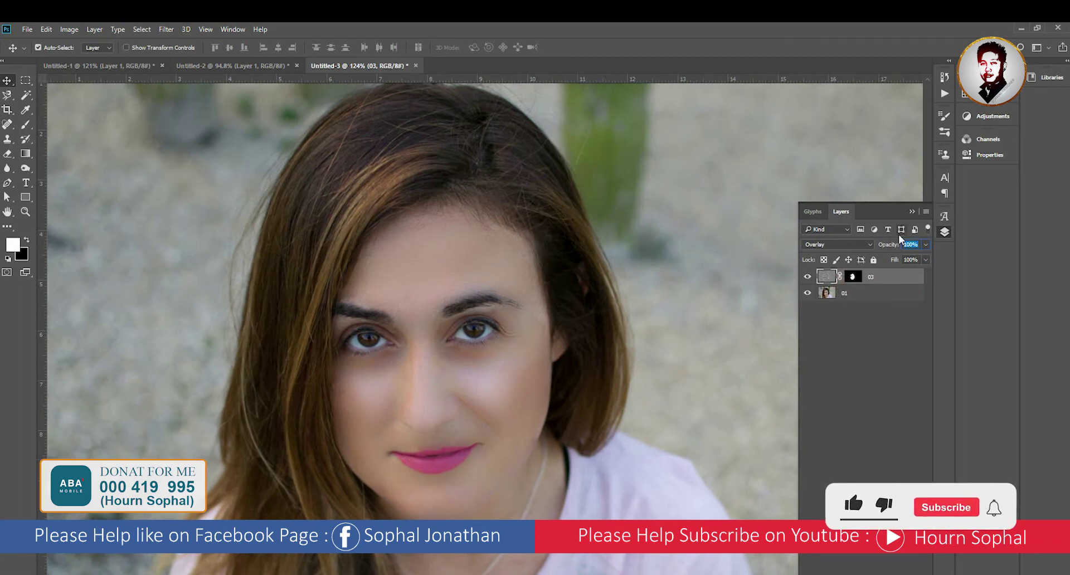
pyautogui.write('7')
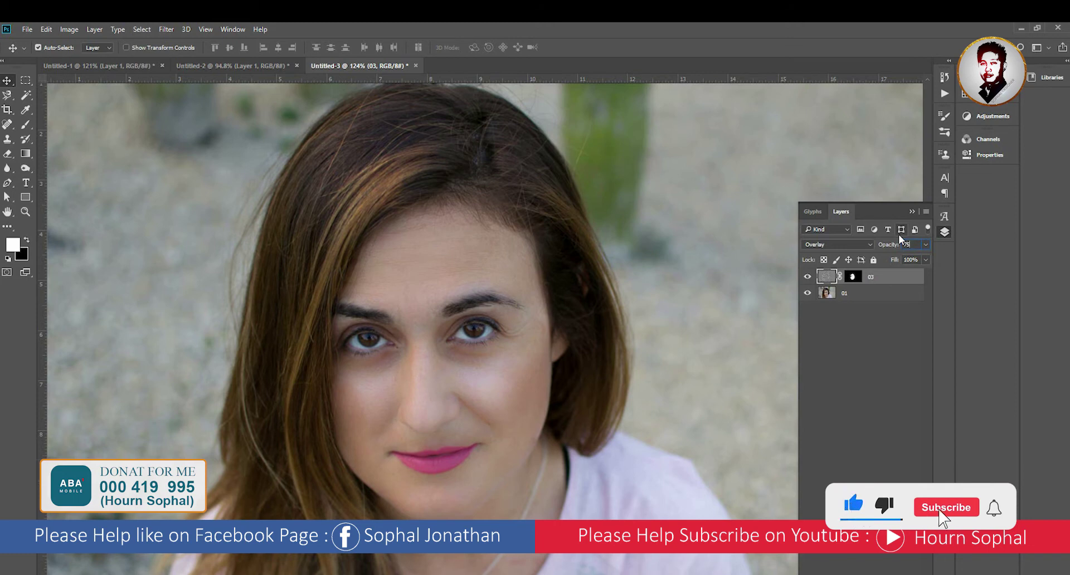
pyautogui.press('BackSpace')
pyautogui.write('65')
pyautogui.scroll(-5, 471, 354)
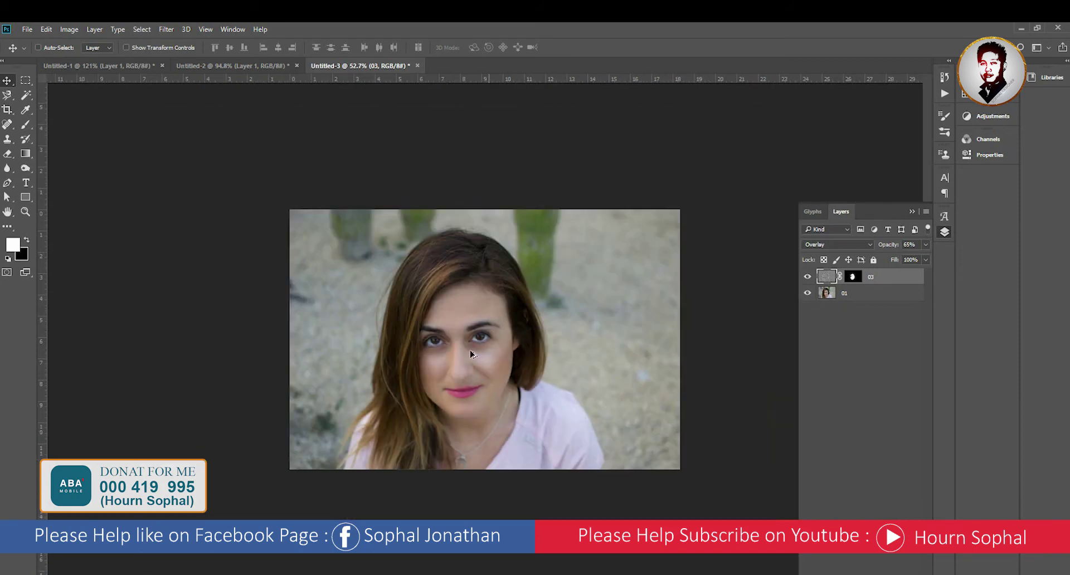
pyautogui.scroll(3, 471, 354)
pyautogui.scroll(1, 454, 376)
pyautogui.scroll(-1, 454, 375)
# Toggle layer 03 off and on to compare the softening, then select layers 03 and 01.
pyautogui.click(808, 277)
pyautogui.click(808, 277)
pyautogui.click(808, 276)
pyautogui.click(808, 277)
pyautogui.click(808, 277)
pyautogui.click(807, 277)
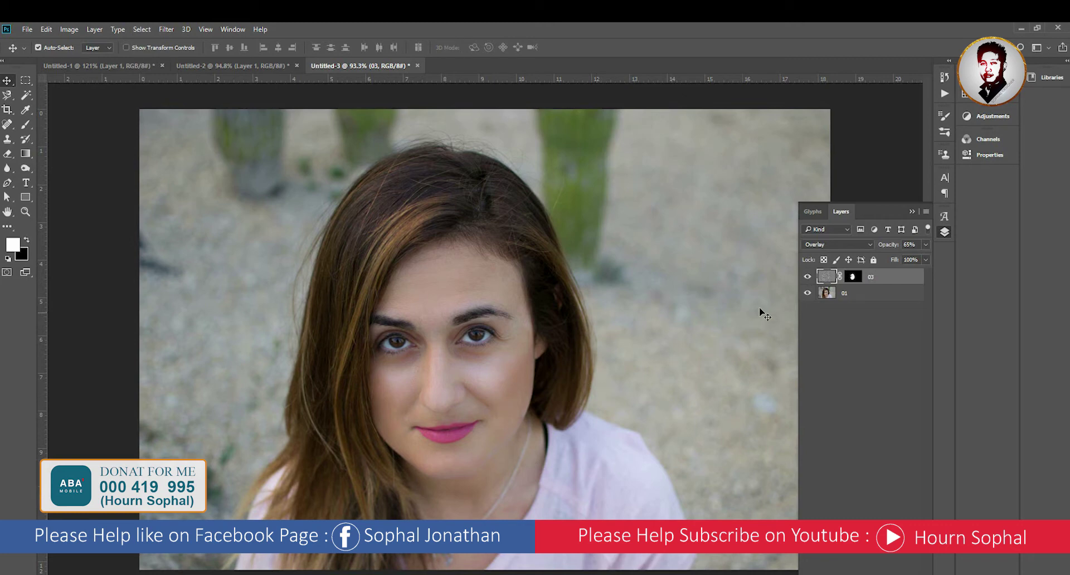
pyautogui.click(807, 277)
pyautogui.click(807, 277)
pyautogui.click(807, 277)
pyautogui.click(807, 277)
pyautogui.scroll(3, 535, 300)
pyautogui.scroll(2, 498, 302)
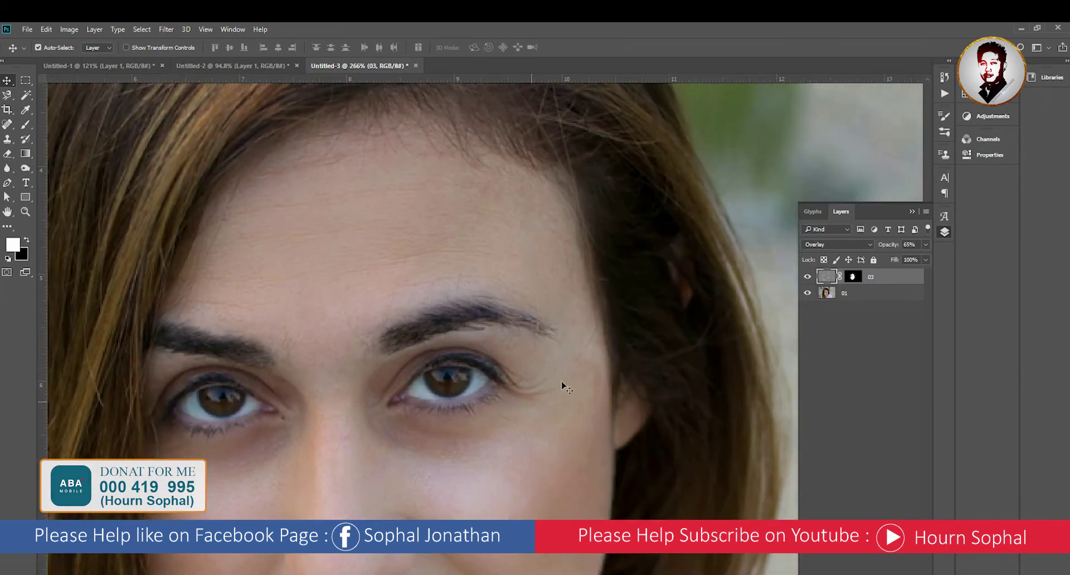
pyautogui.scroll(-4, 563, 384)
pyautogui.scroll(-1, 501, 382)
pyautogui.scroll(-2, 502, 383)
pyautogui.scroll(3, 500, 384)
pyautogui.click(487, 408)
pyautogui.scroll(1, 464, 390)
pyautogui.scroll(1, 530, 383)
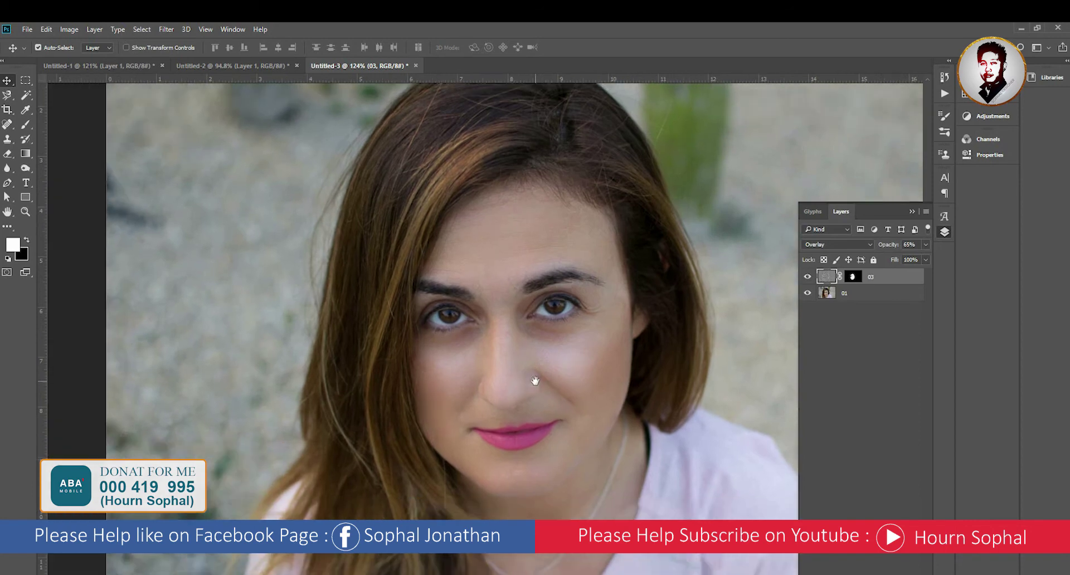
pyautogui.scroll(-2, 535, 382)
pyautogui.scroll(-1, 535, 382)
pyautogui.scroll(1, 527, 382)
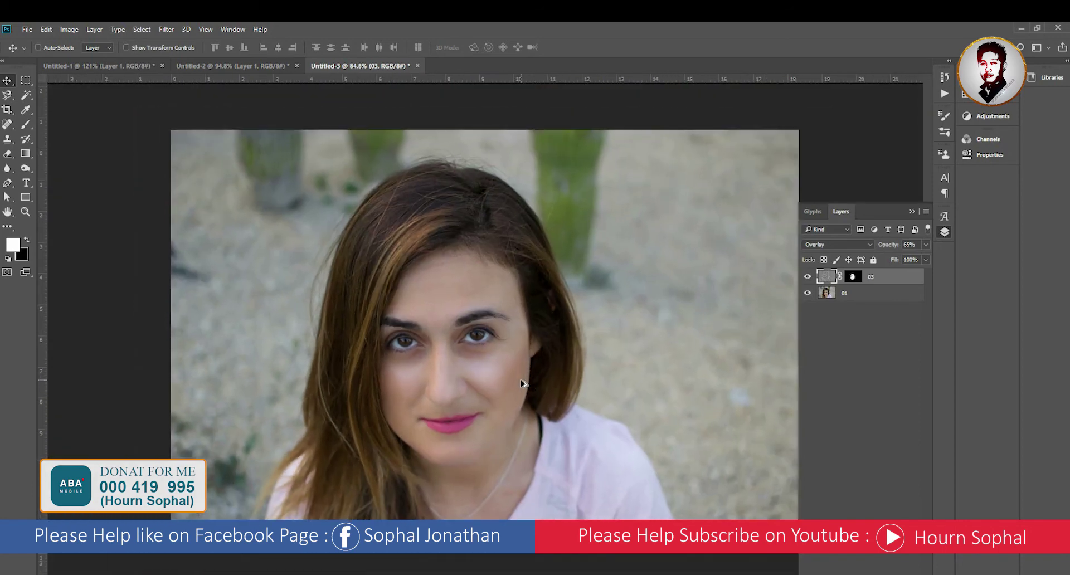
pyautogui.scroll(1, 524, 382)
pyautogui.scroll(1, 521, 382)
pyautogui.scroll(-2, 524, 383)
pyautogui.keyDown('shift'); pyautogui.click(885, 295); pyautogui.keyUp('shift')
# Merge layers 03 and 01 into a single layer 03.
pyautogui.rightClick(882, 296)
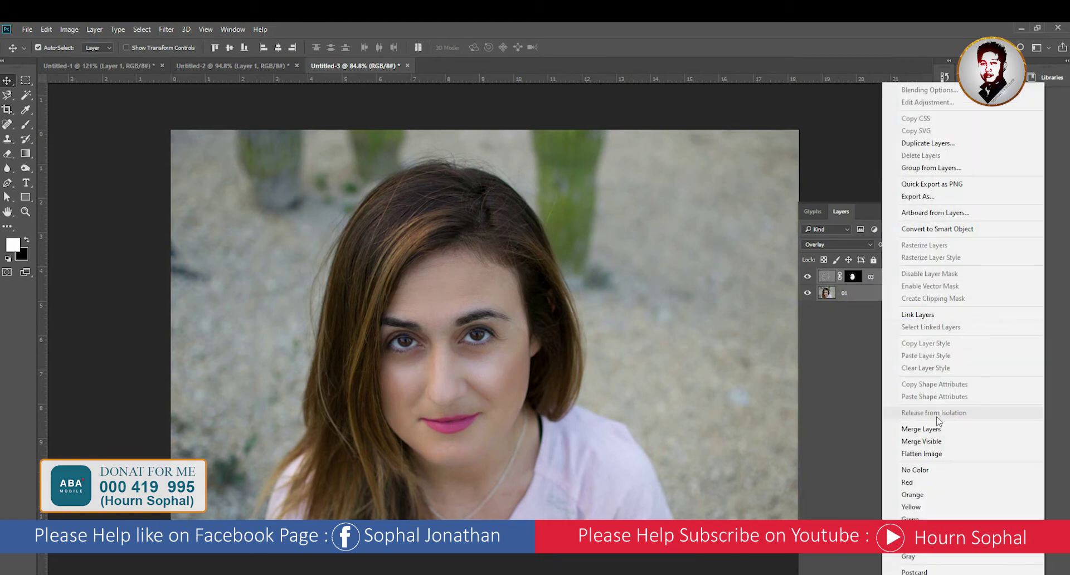
pyautogui.click(908, 425)
pyautogui.click(808, 277)
pyautogui.click(807, 277)
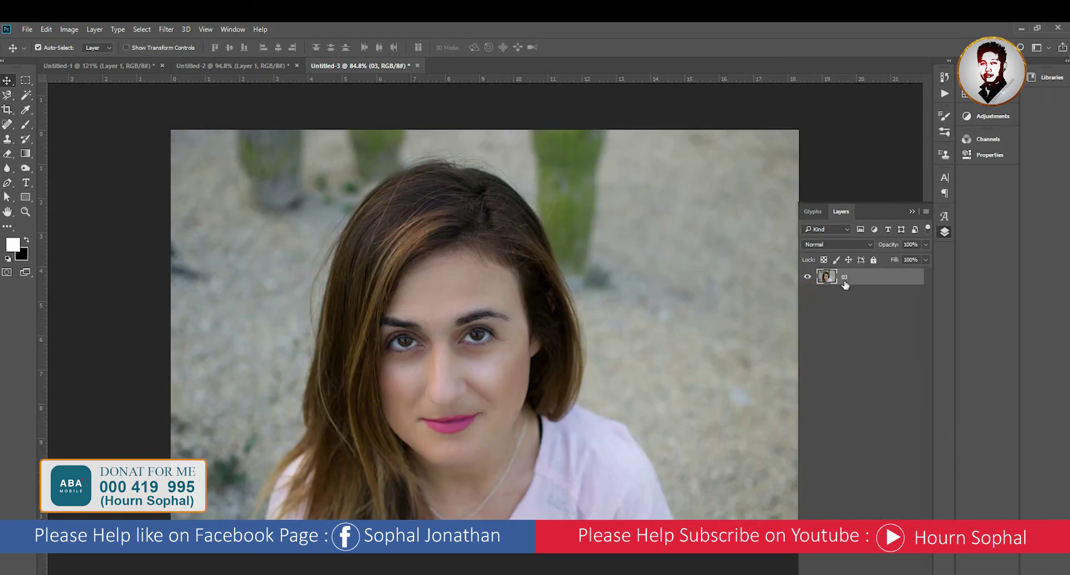
# Duplicate layer 03 twice with Layer Via Copy, creating 03 copy and 03 copy 2.
pyautogui.click(101, 31)
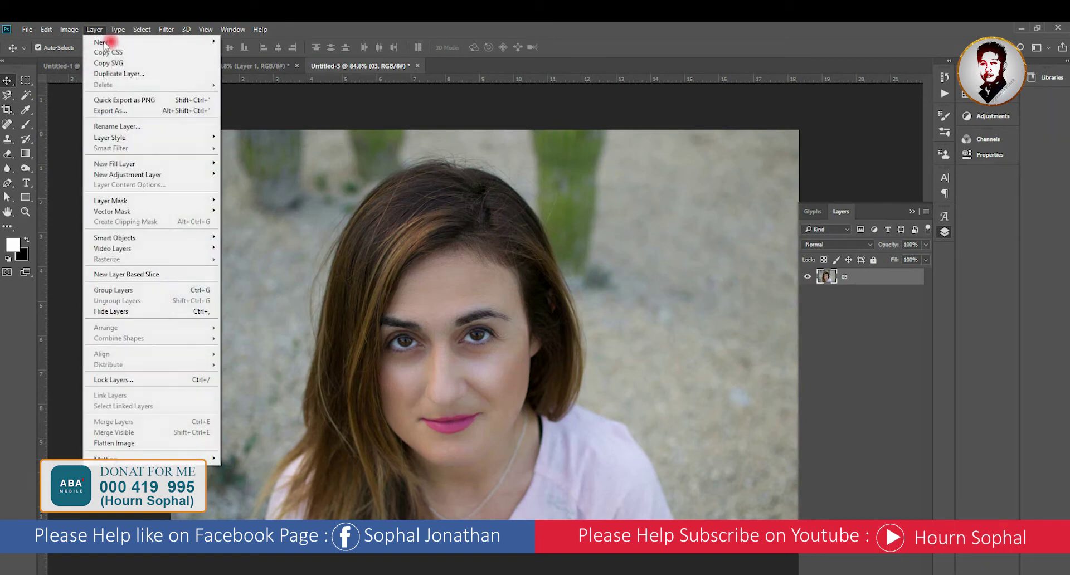
pyautogui.moveTo(94, 29)
pyautogui.click(262, 121)
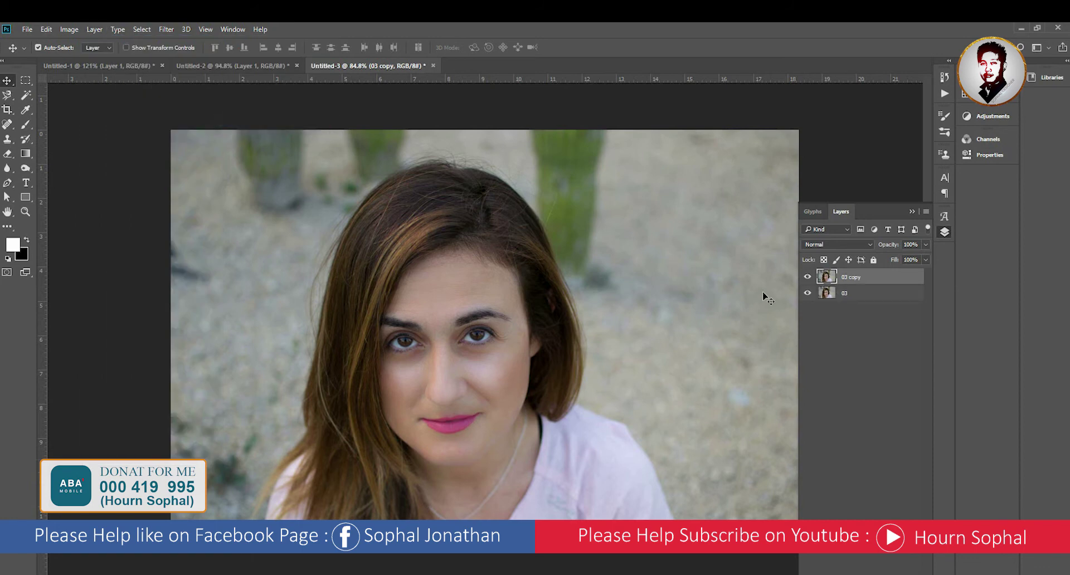
pyautogui.click(96, 31)
pyautogui.moveTo(101, 42)
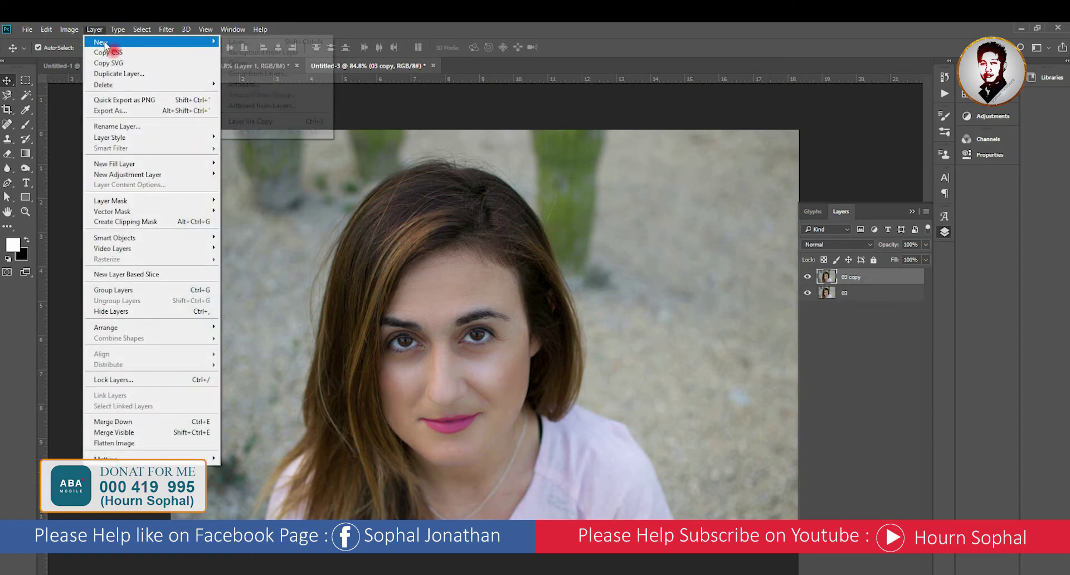
pyautogui.click(275, 122)
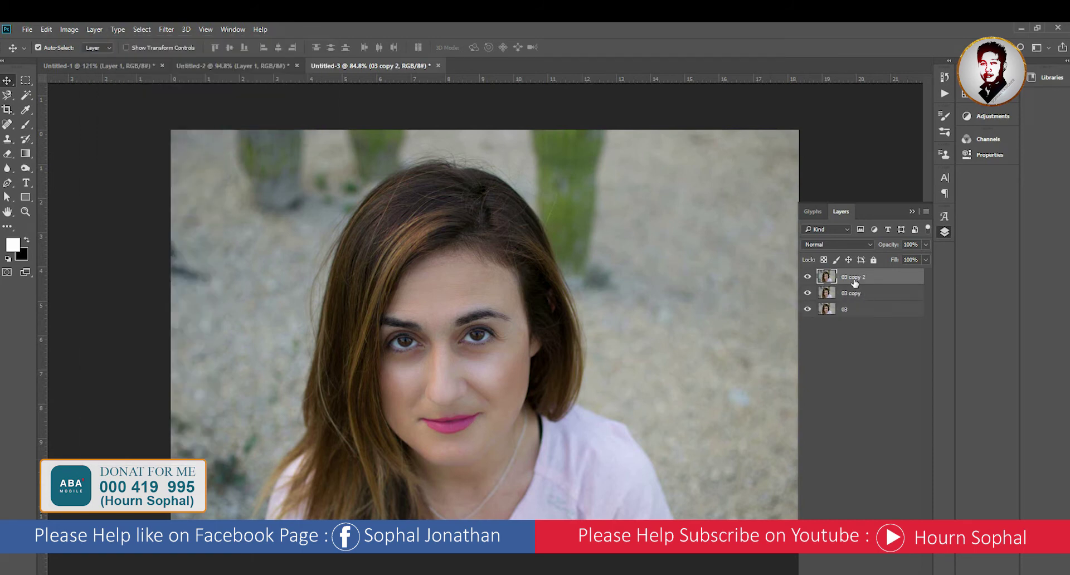
pyautogui.click(841, 244)
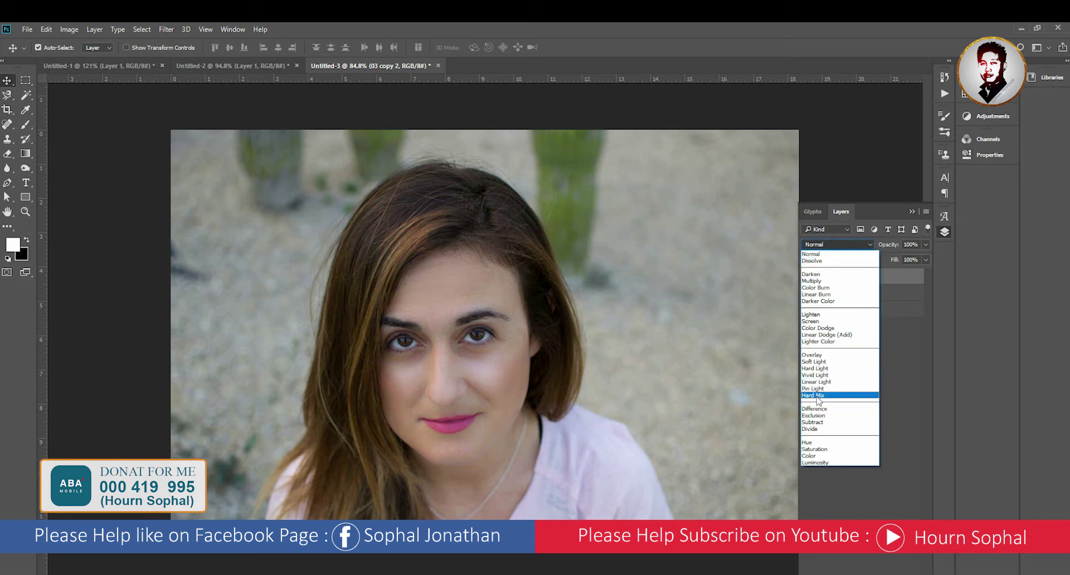
# Set 03 copy 2 to Vivid Light blending and invert its colours.
pyautogui.click(815, 375)
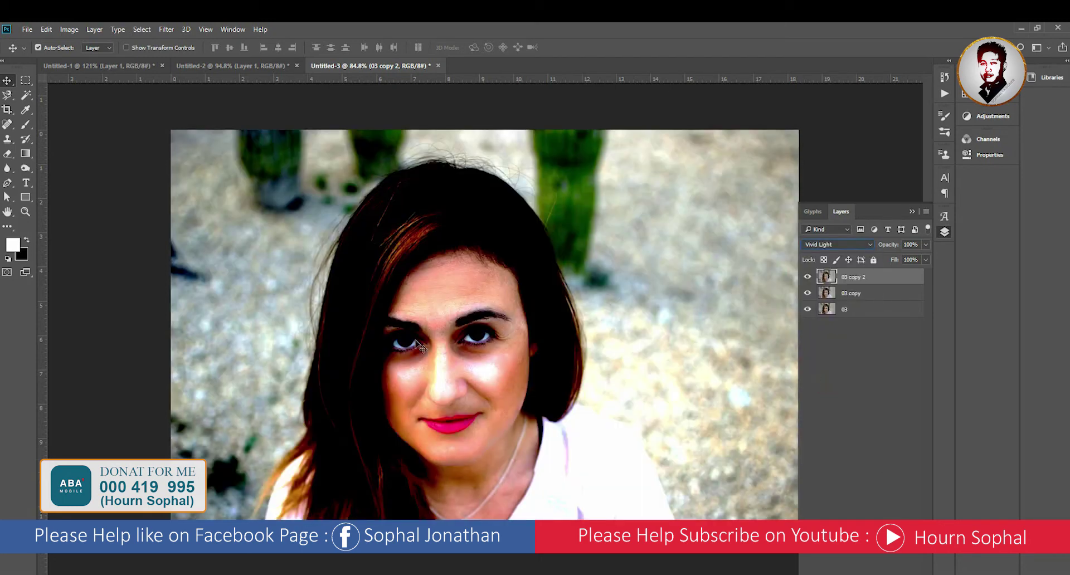
pyautogui.click(69, 29)
pyautogui.moveTo(86, 58)
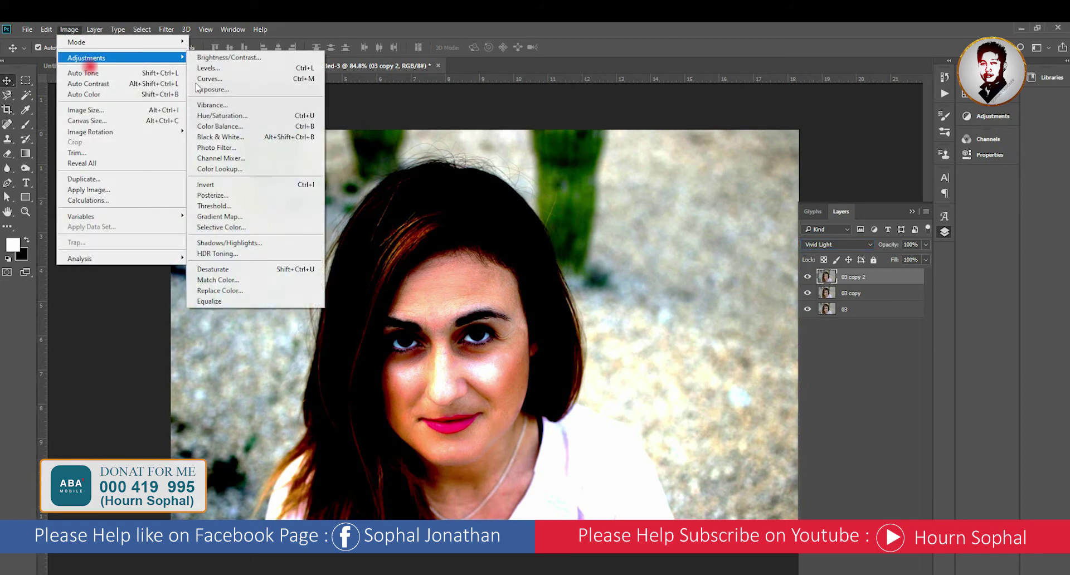
pyautogui.click(247, 184)
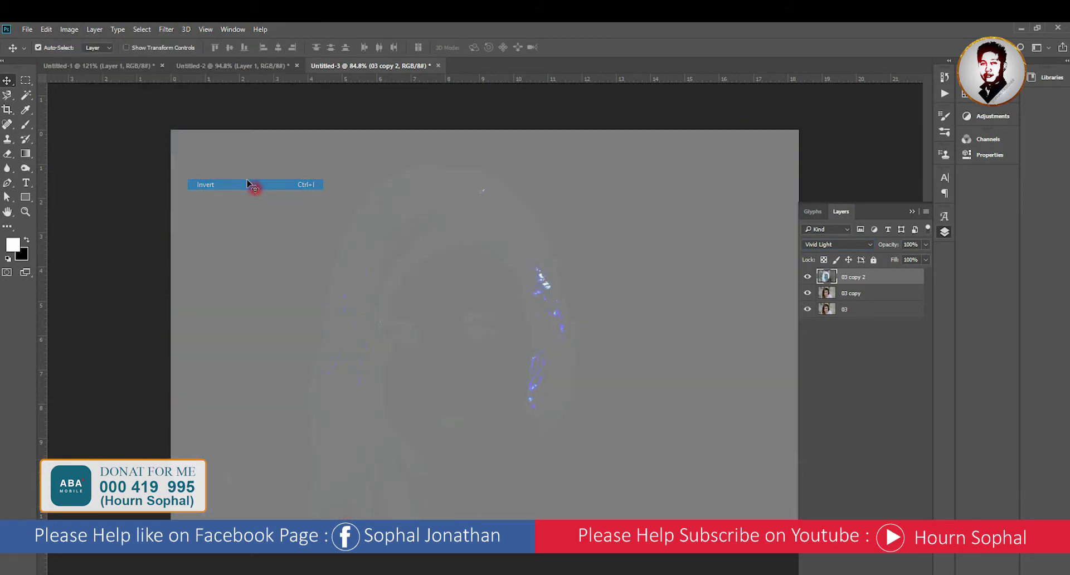
# Apply a Gaussian Blur with a 9.0-pixel radius to 03 copy 2.
pyautogui.click(162, 29)
pyautogui.moveTo(201, 153)
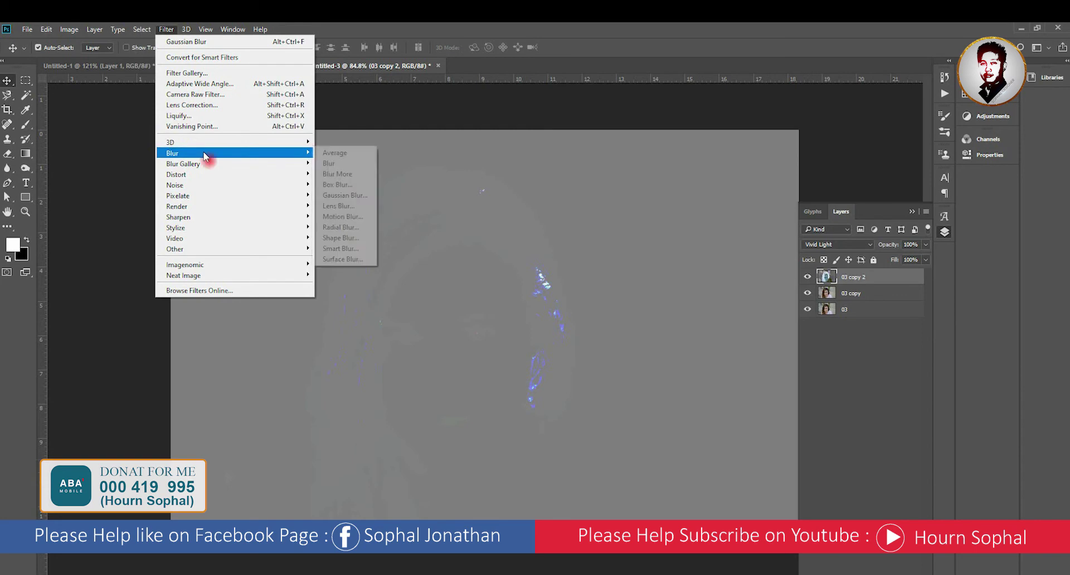
pyautogui.click(343, 195)
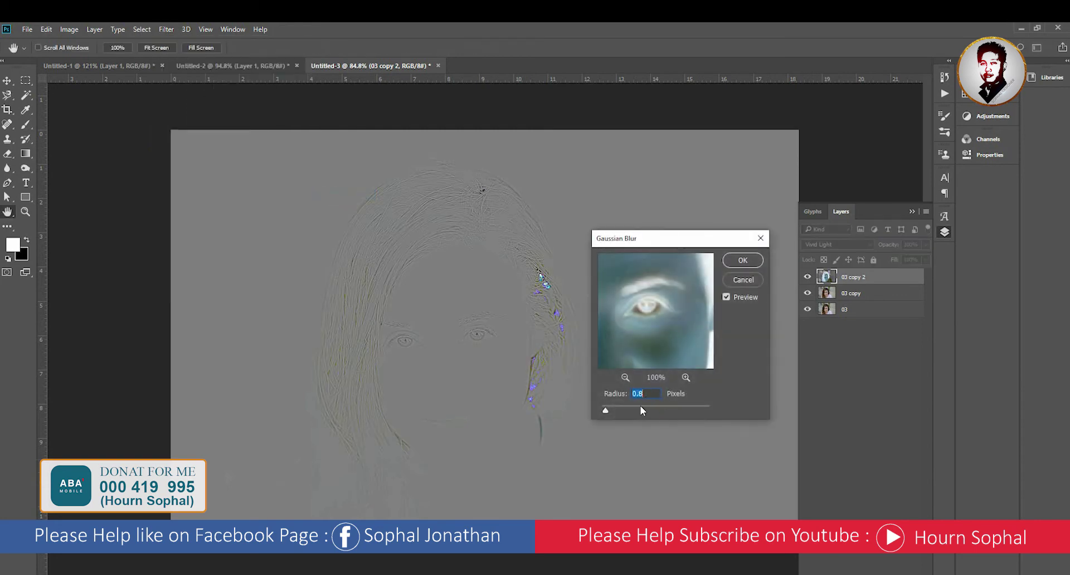
pyautogui.moveTo(605, 411); pyautogui.dragTo(640, 413)
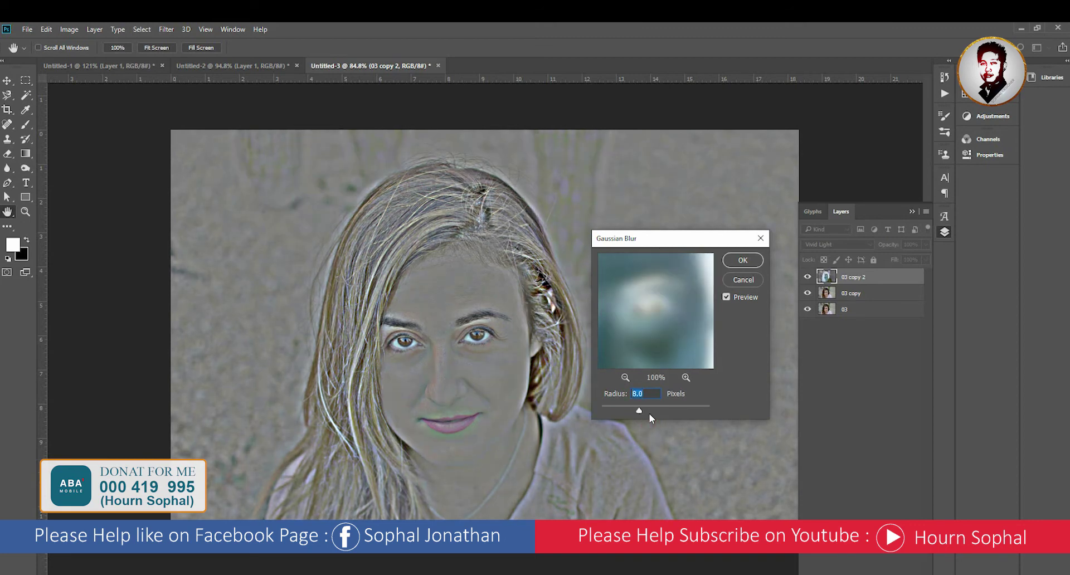
pyautogui.moveTo(659, 413); pyautogui.dragTo(639, 413)
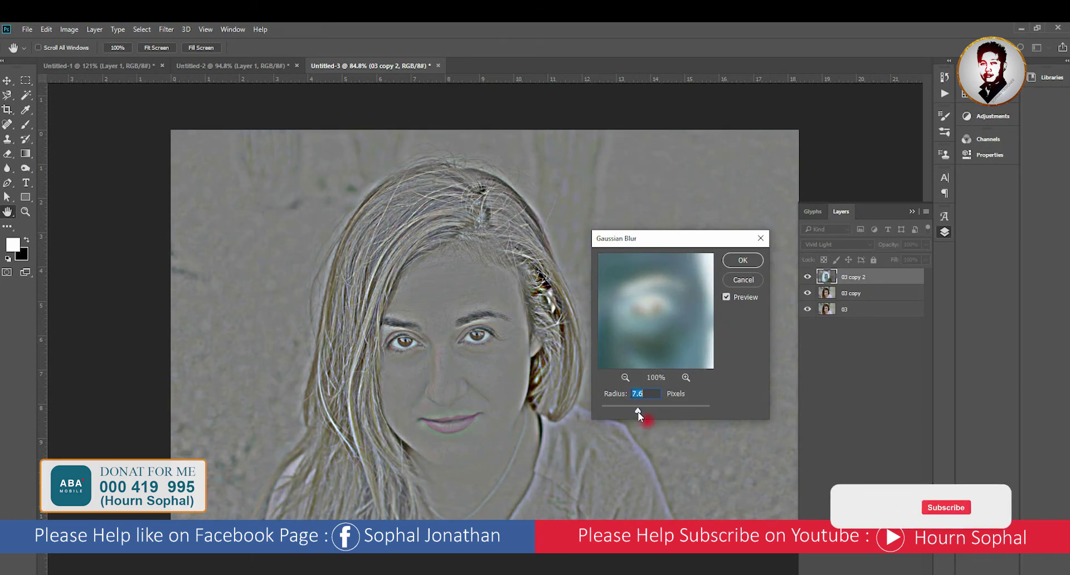
pyautogui.moveTo(639, 413); pyautogui.dragTo(642, 414)
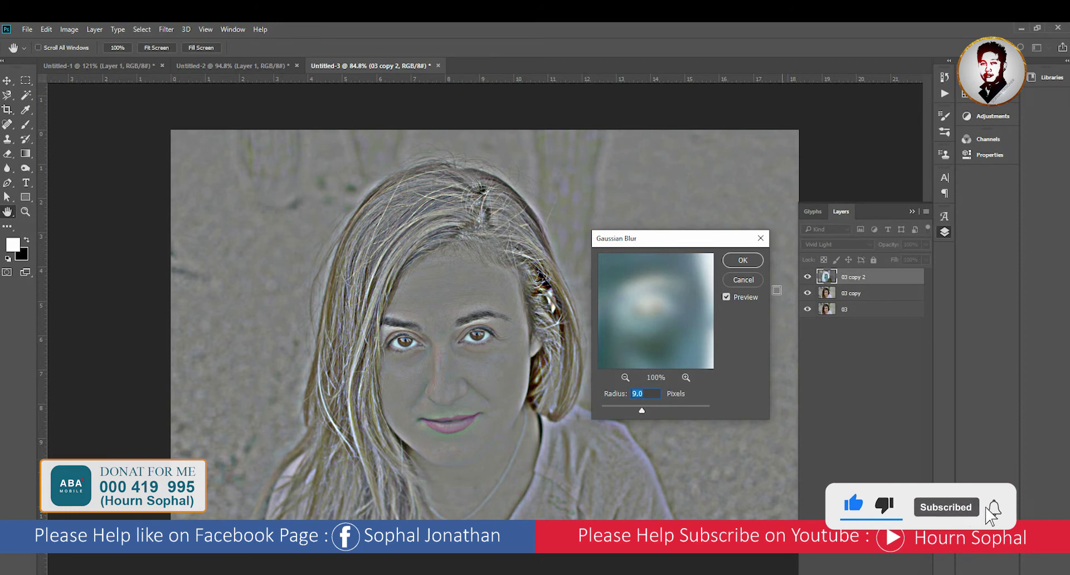
pyautogui.click(743, 260)
pyautogui.keyDown('shift'); pyautogui.click(867, 293); pyautogui.keyUp('shift')
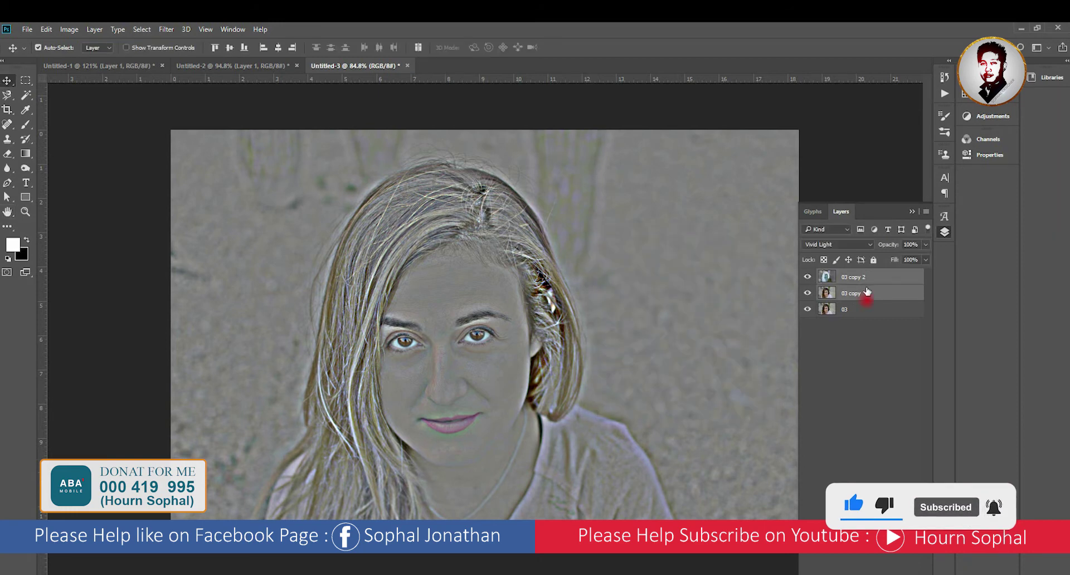
# Merge 03 copy 2 with 03 copy and invert the merged layer.
pyautogui.rightClick(867, 290)
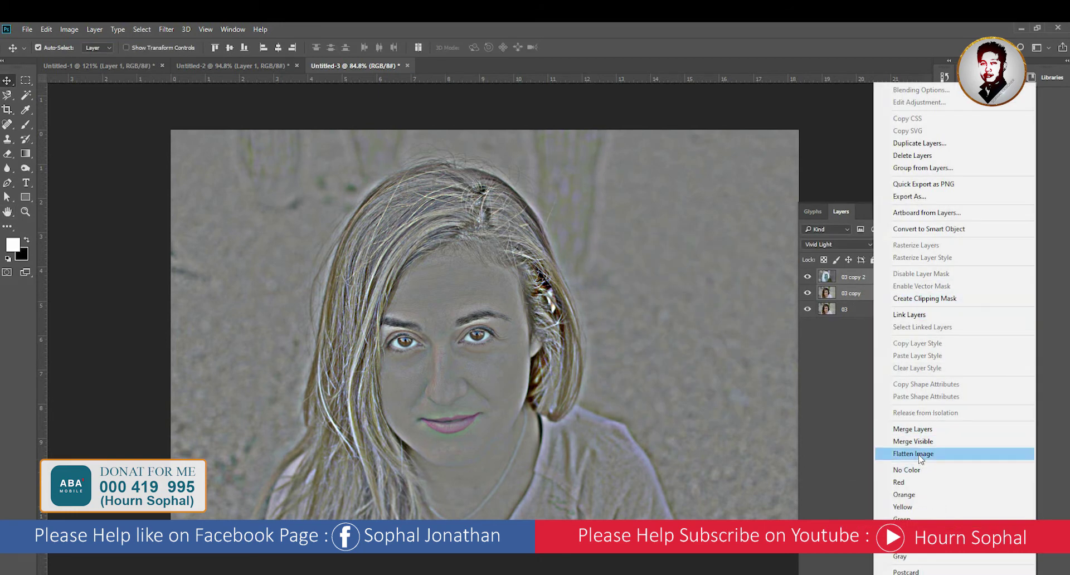
pyautogui.click(914, 429)
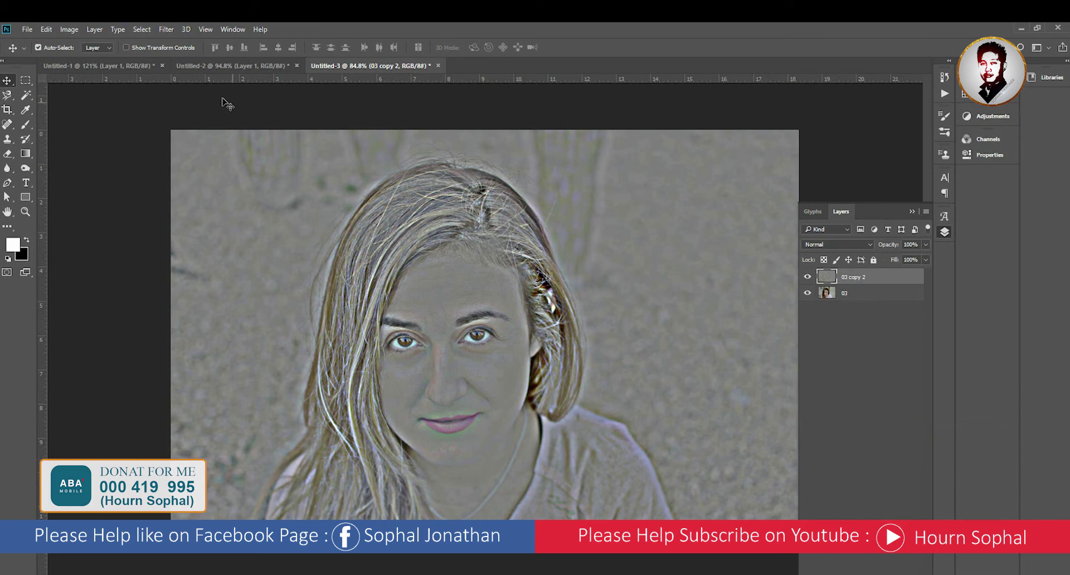
pyautogui.click(69, 29)
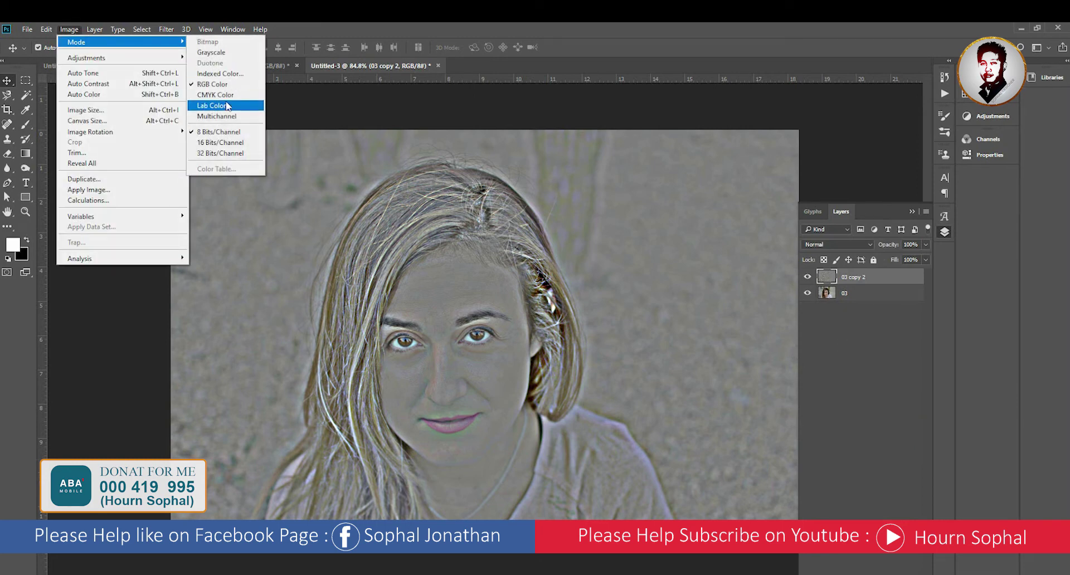
pyautogui.moveTo(87, 58)
pyautogui.click(226, 184)
# Desaturate 03 copy 2 completely with Hue/Saturation at Saturation -100.
pyautogui.click(70, 29)
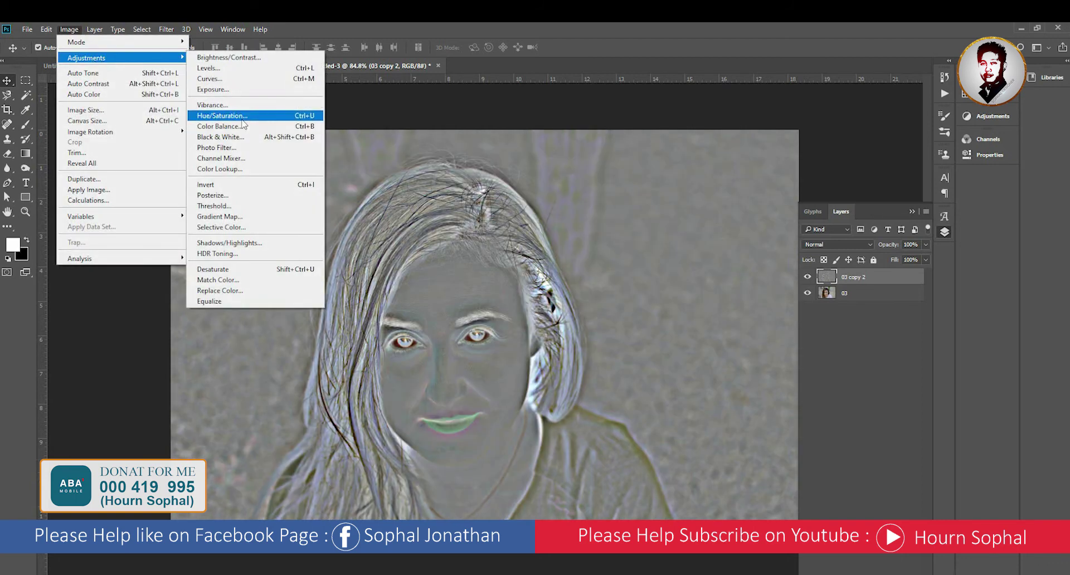
pyautogui.click(244, 116)
pyautogui.moveTo(737, 357); pyautogui.dragTo(648, 352)
pyautogui.click(859, 271)
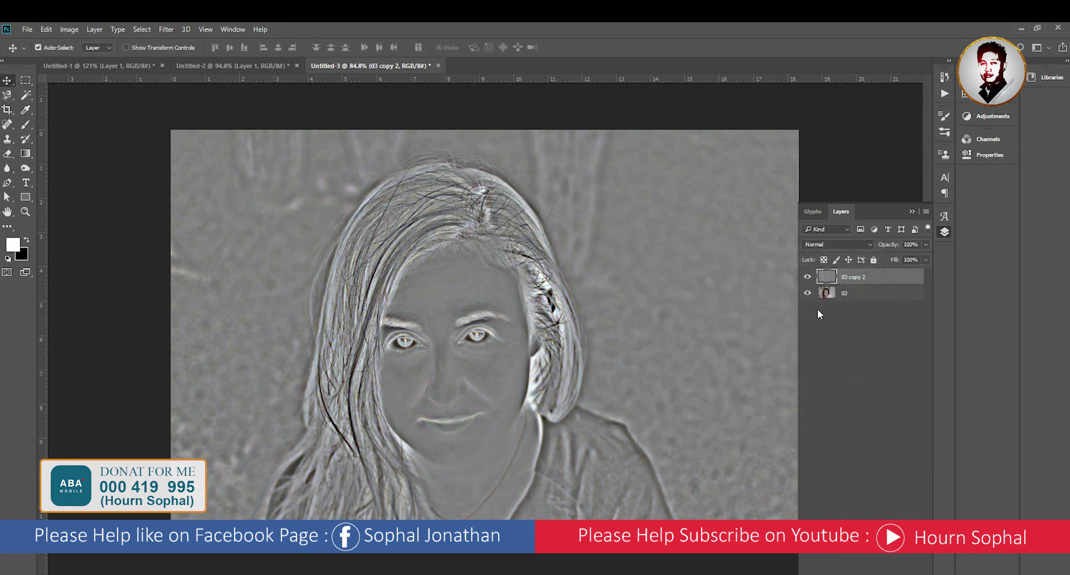
pyautogui.click(838, 244)
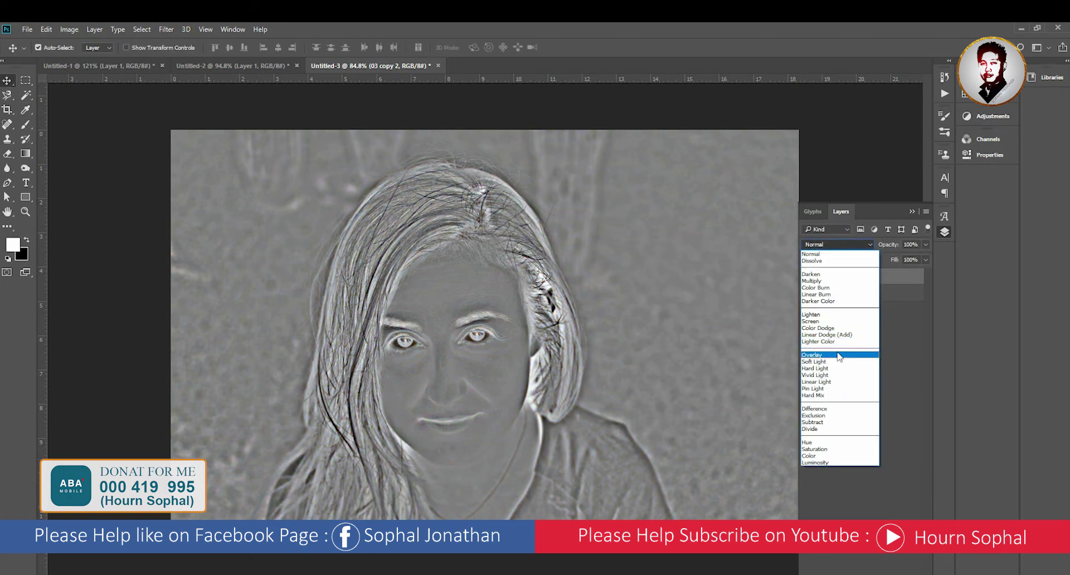
# Set 03 copy 2 to Overlay, apply an about 1.1-pixel Gaussian Blur, and add a layer mask.
pyautogui.click(812, 355)
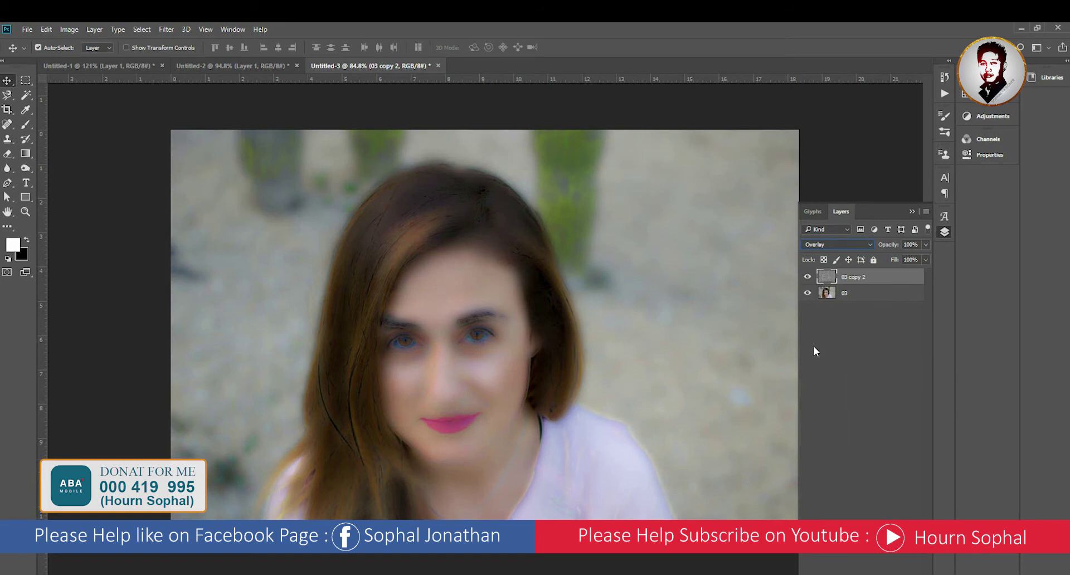
pyautogui.click(167, 31)
pyautogui.moveTo(172, 153)
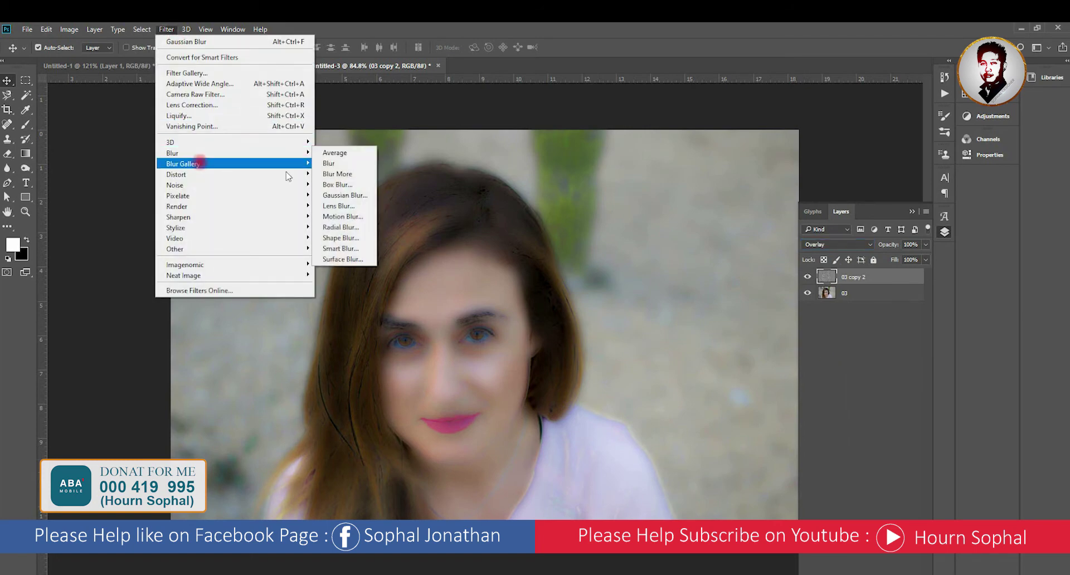
pyautogui.click(364, 197)
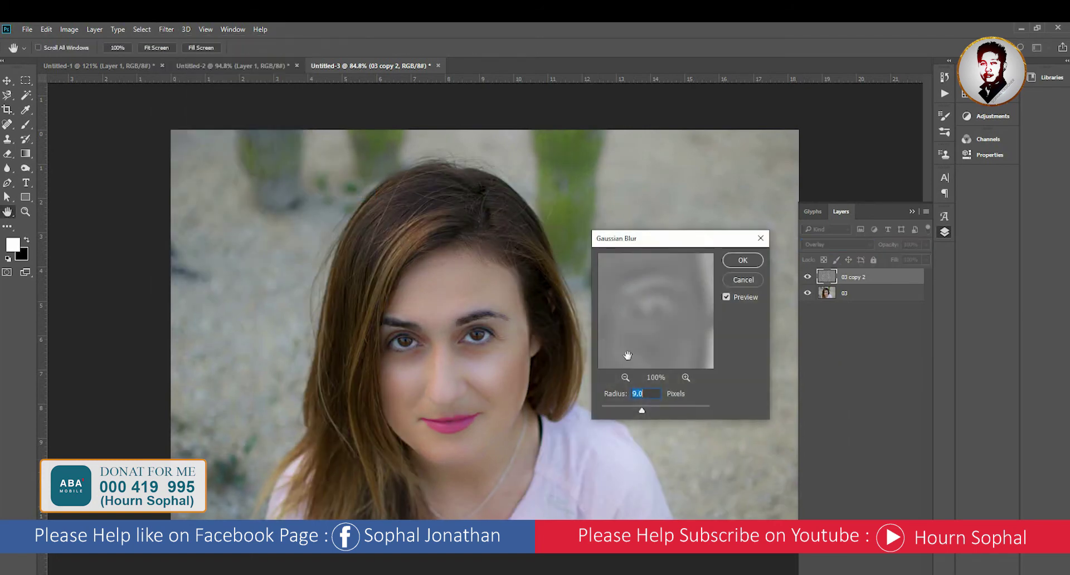
pyautogui.moveTo(624, 413); pyautogui.dragTo(610, 414)
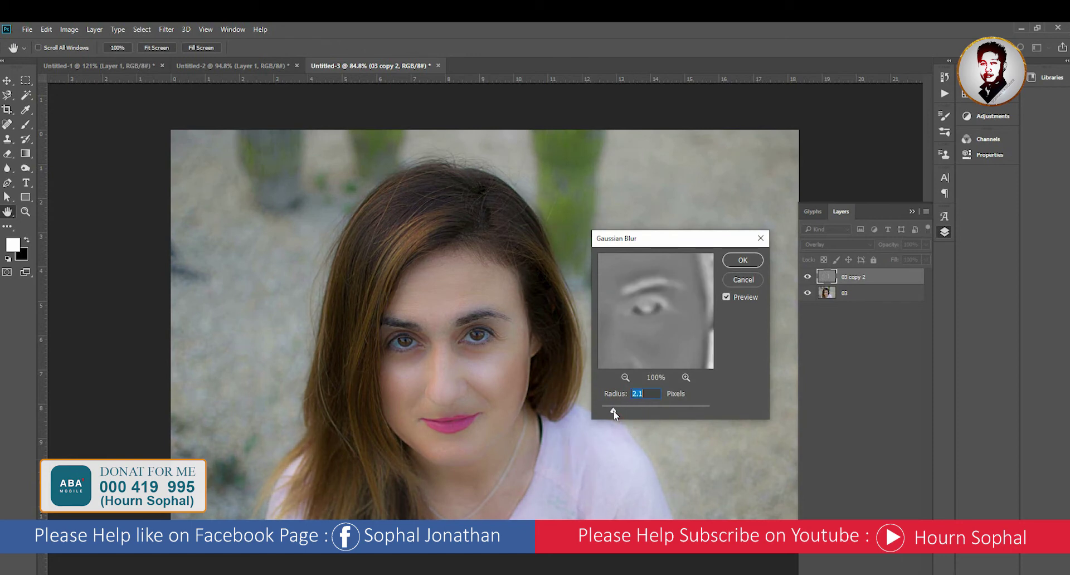
pyautogui.moveTo(611, 415); pyautogui.dragTo(611, 415)
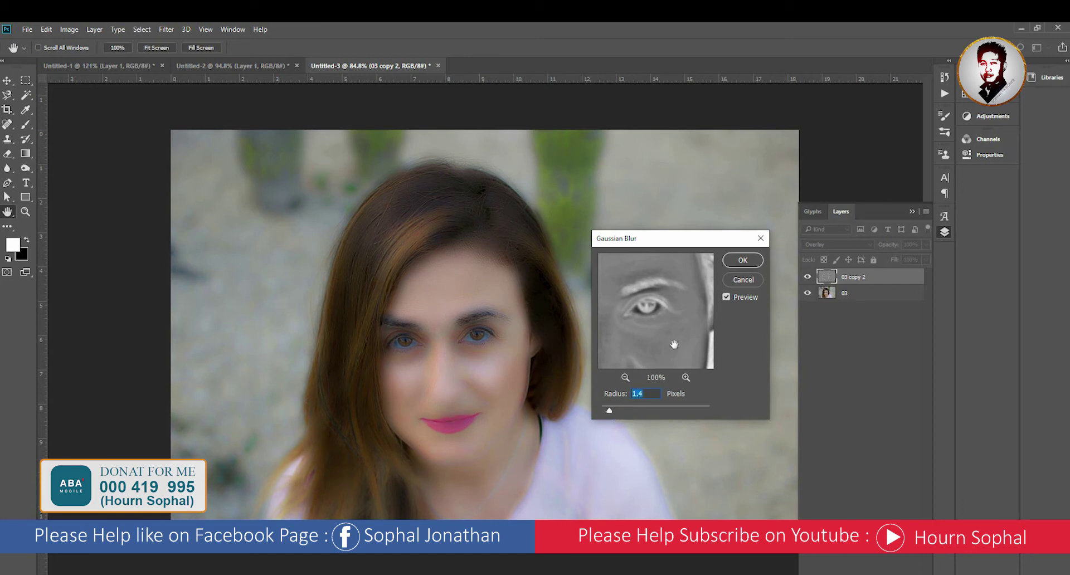
pyautogui.click(730, 263)
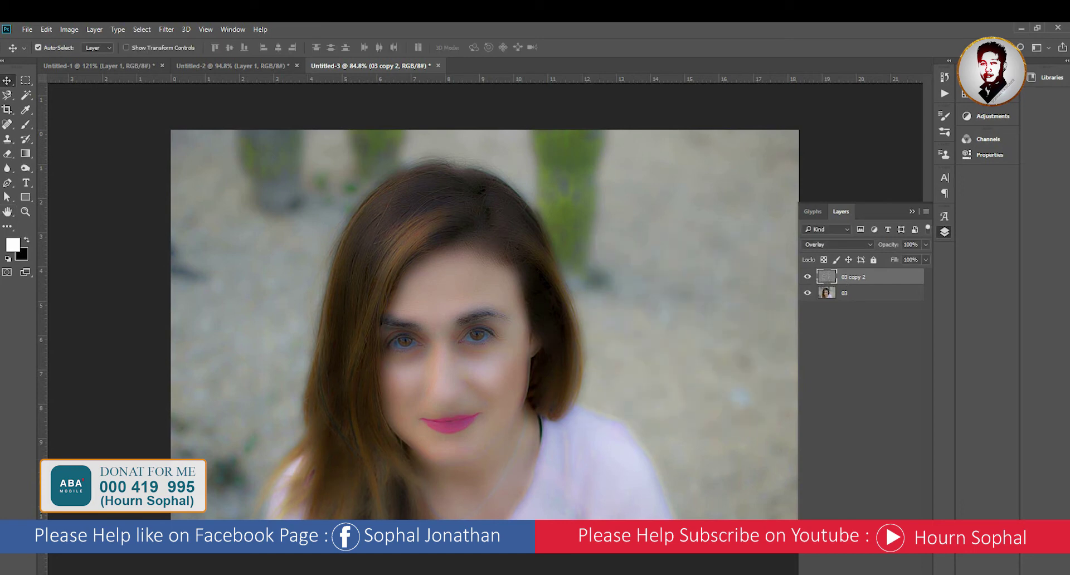
pyautogui.click(851, 567)
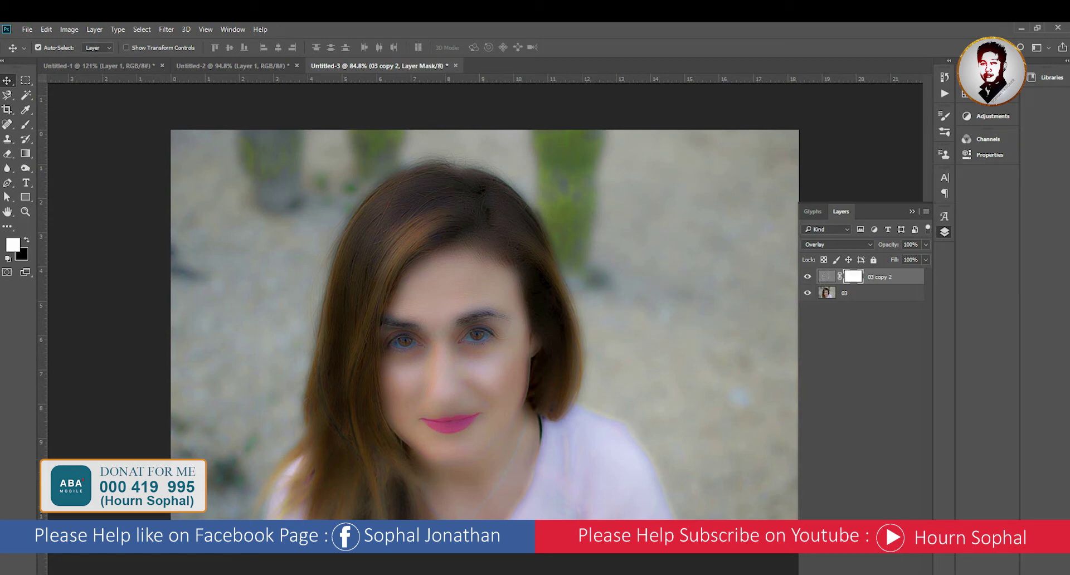
# Invert 03 copy 2's mask to black, hiding the softening.
pyautogui.click(69, 29)
pyautogui.moveTo(87, 58)
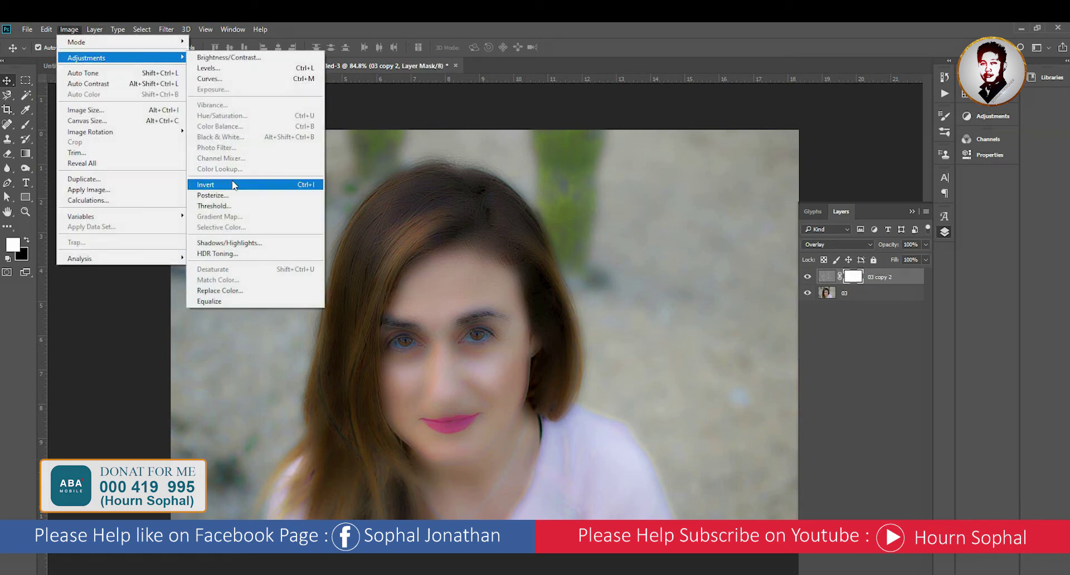
pyautogui.click(230, 184)
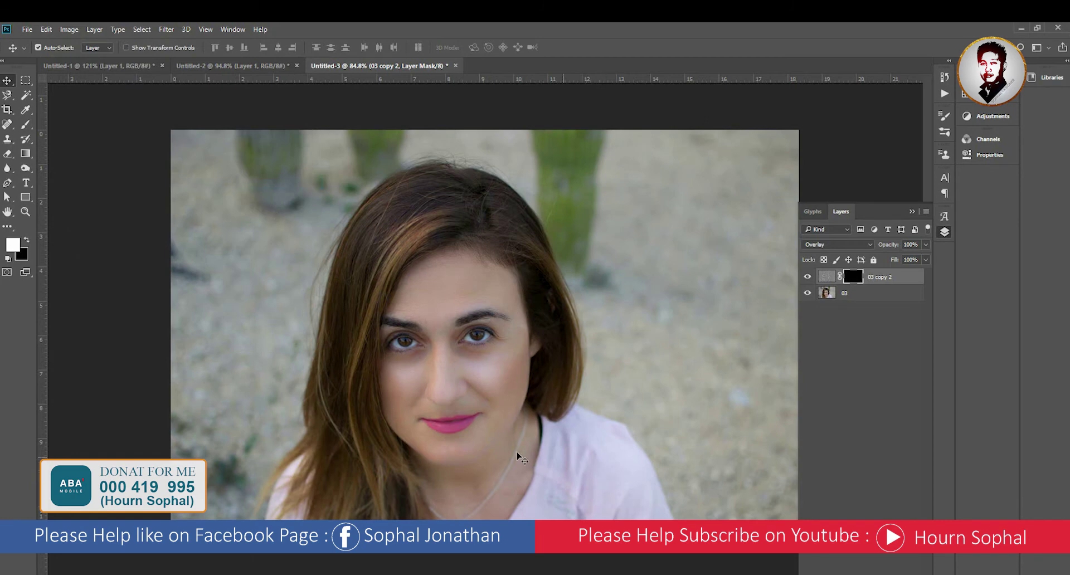
pyautogui.scroll(3, 432, 369)
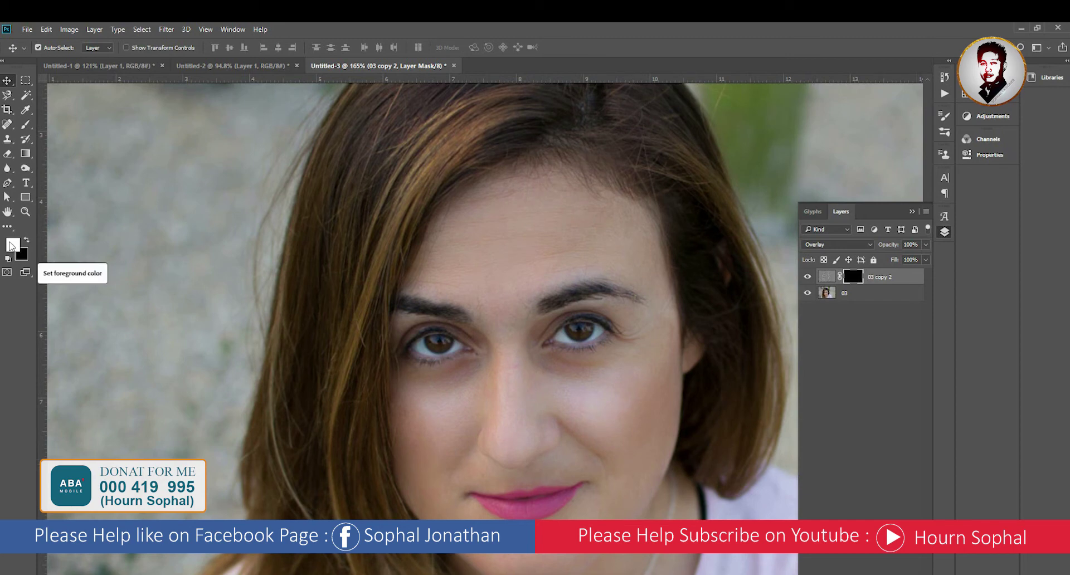
# Paint the softening back onto the forehead and under the right eye with the Brush.
pyautogui.click(26, 125)
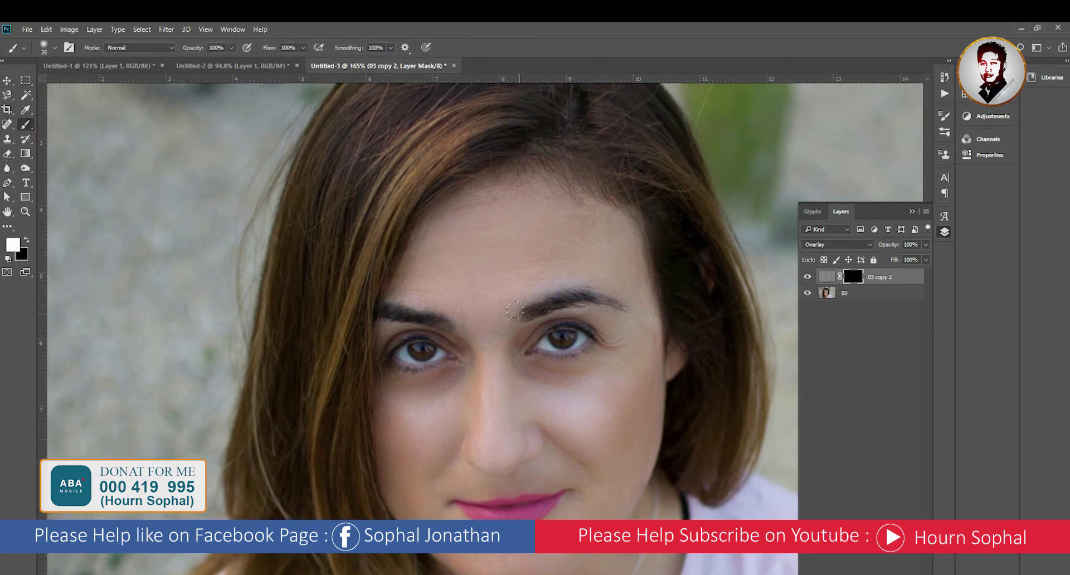
pyautogui.moveTo(499, 280); pyautogui.dragTo(500, 360)
pyautogui.click(473, 367)
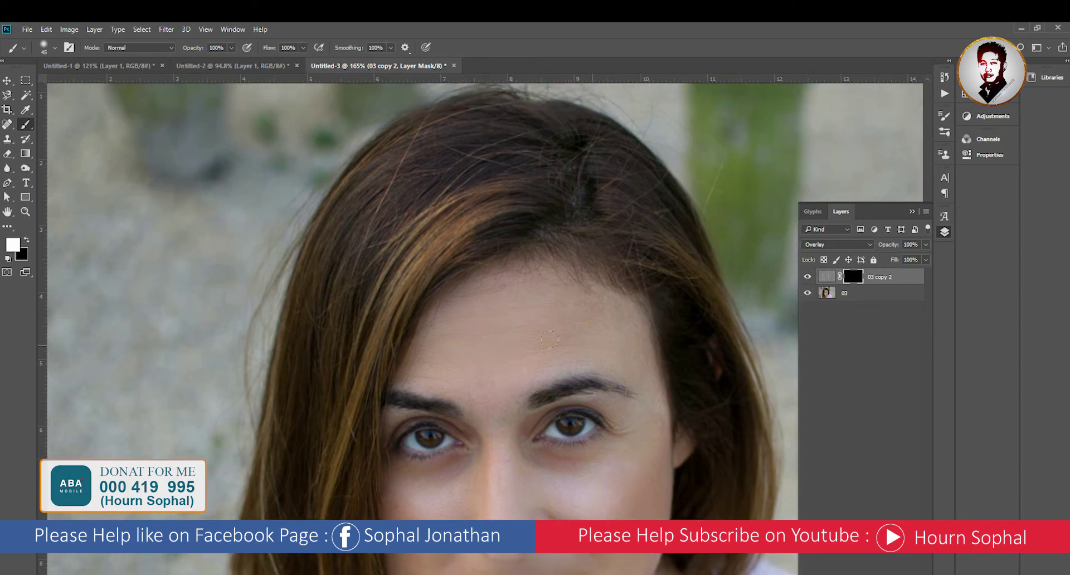
pyautogui.click(493, 346)
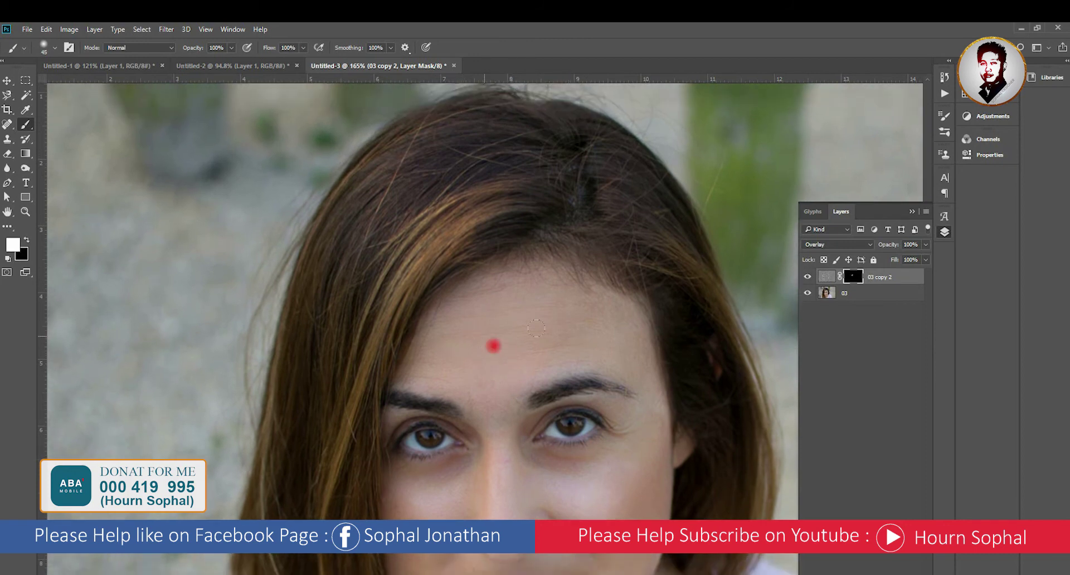
pyautogui.click(498, 331)
pyautogui.moveTo(554, 329); pyautogui.dragTo(539, 276)
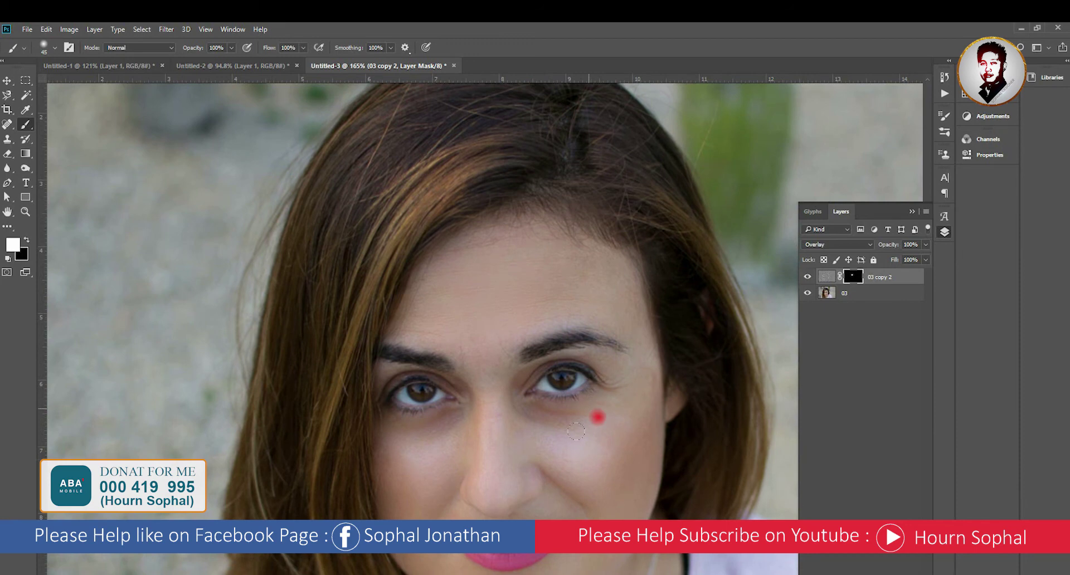
pyautogui.moveTo(573, 436); pyautogui.dragTo(540, 389)
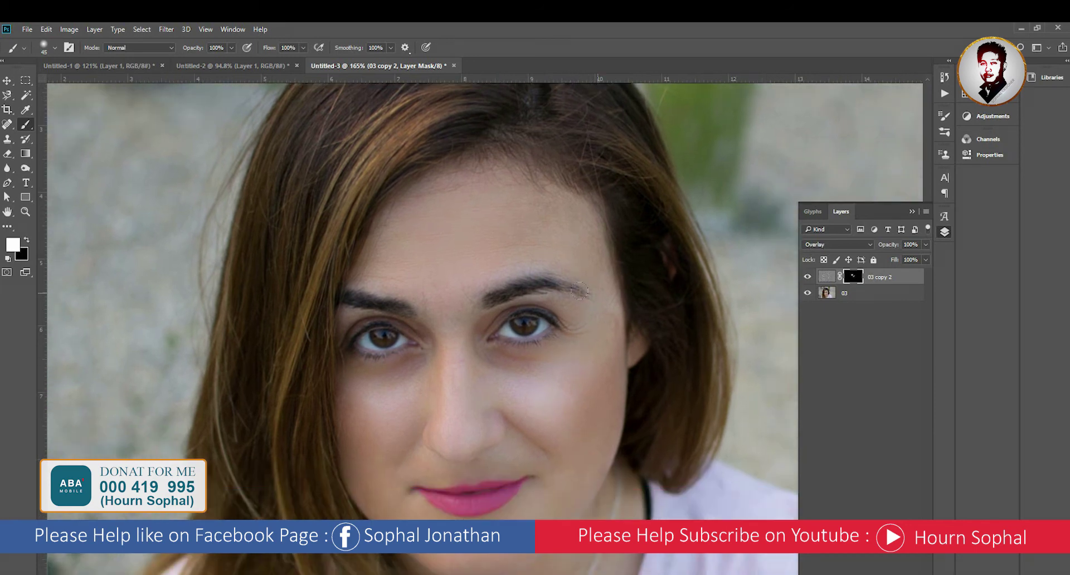
pyautogui.moveTo(588, 375); pyautogui.dragTo(602, 322)
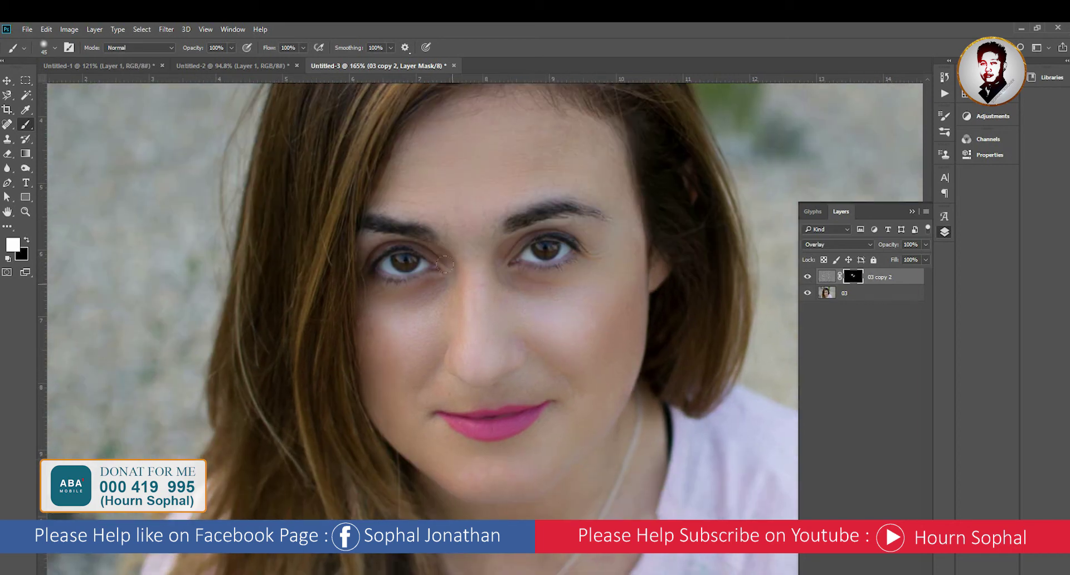
pyautogui.moveTo(413, 421); pyautogui.dragTo(446, 303)
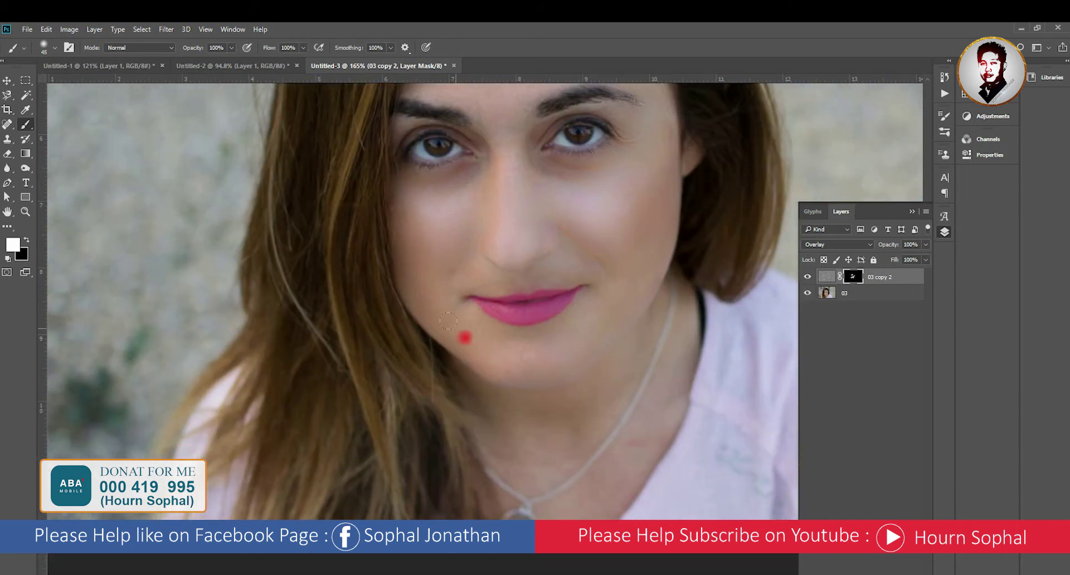
# Toggle 03 copy 2 to compare the portrait with and without softening.
pyautogui.scroll(-3, 524, 365)
pyautogui.scroll(-2, 502, 351)
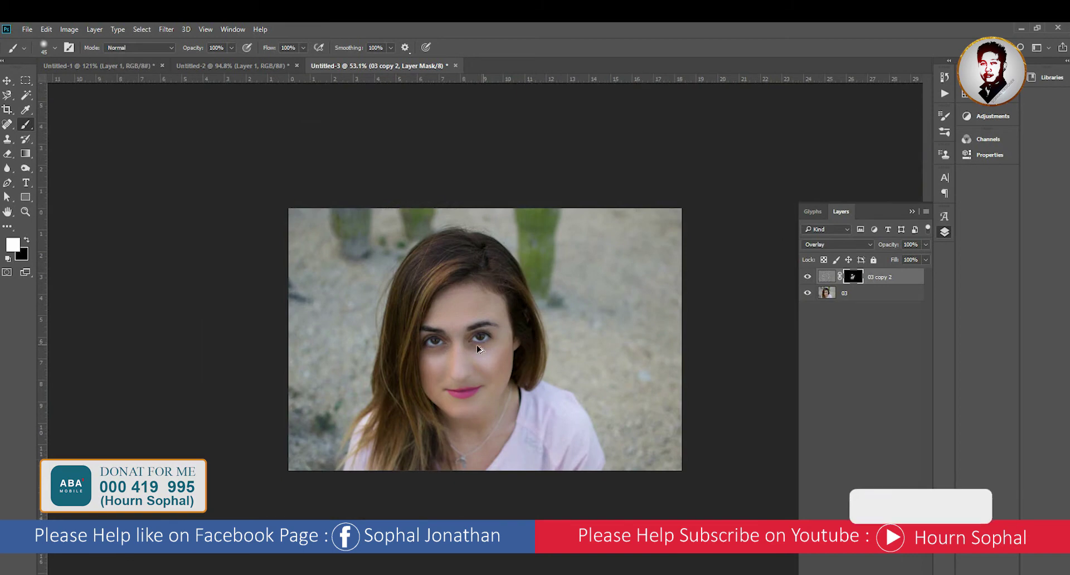
pyautogui.scroll(1, 479, 346)
pyautogui.click(808, 277)
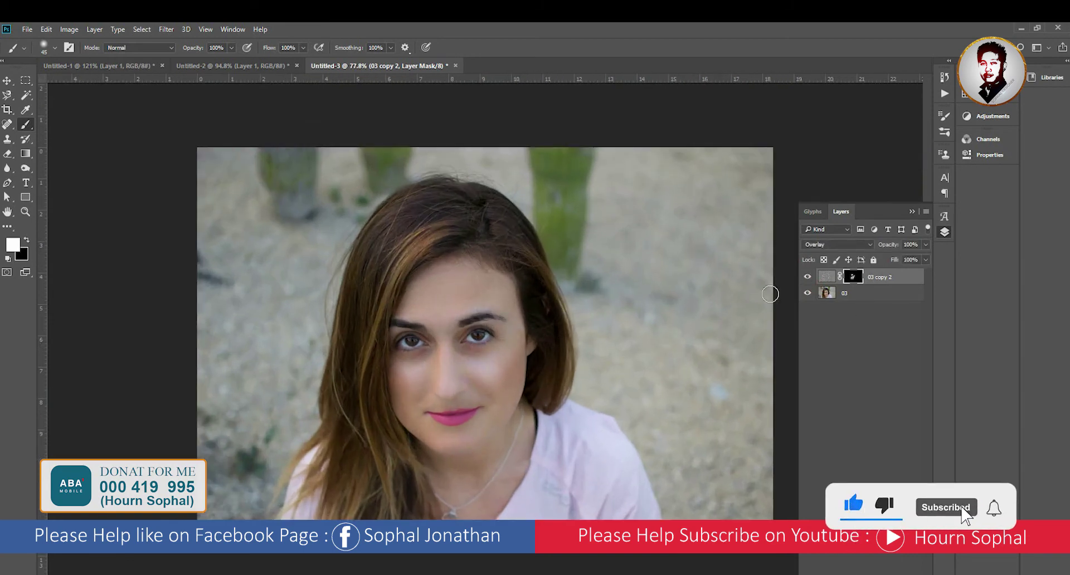
# Paint more softening onto the forehead, cheek and brow.
pyautogui.scroll(2, 506, 336)
pyautogui.scroll(1, 518, 329)
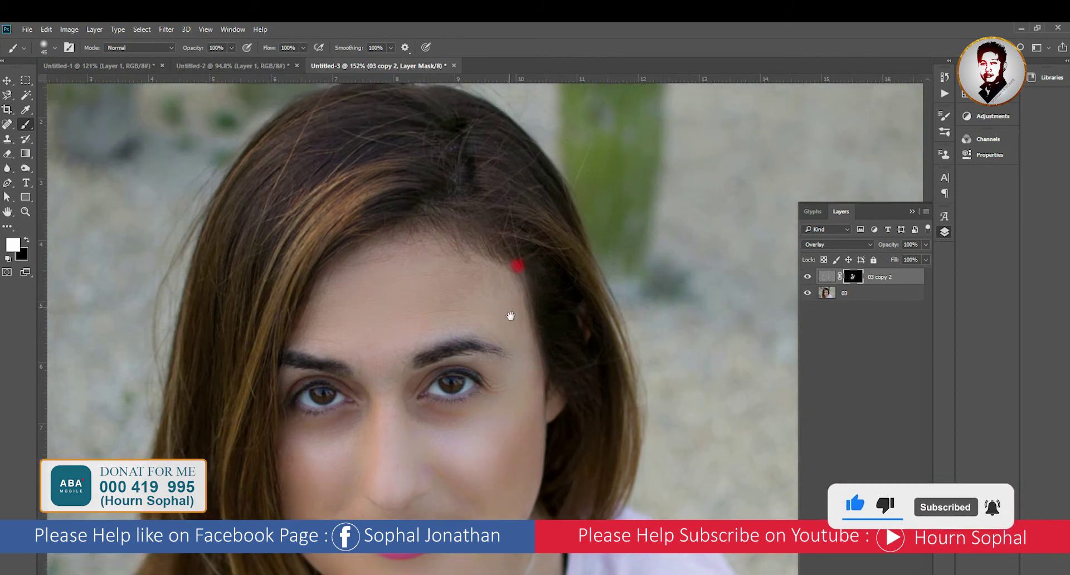
pyautogui.scroll(2, 507, 312)
pyautogui.click(331, 342)
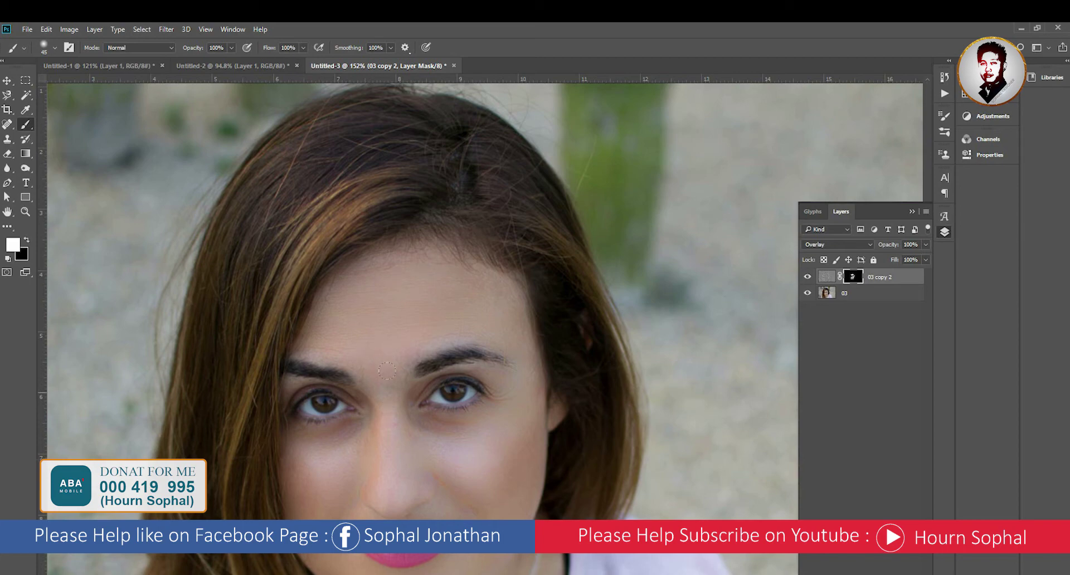
pyautogui.moveTo(402, 470); pyautogui.dragTo(401, 322)
pyautogui.click(435, 314)
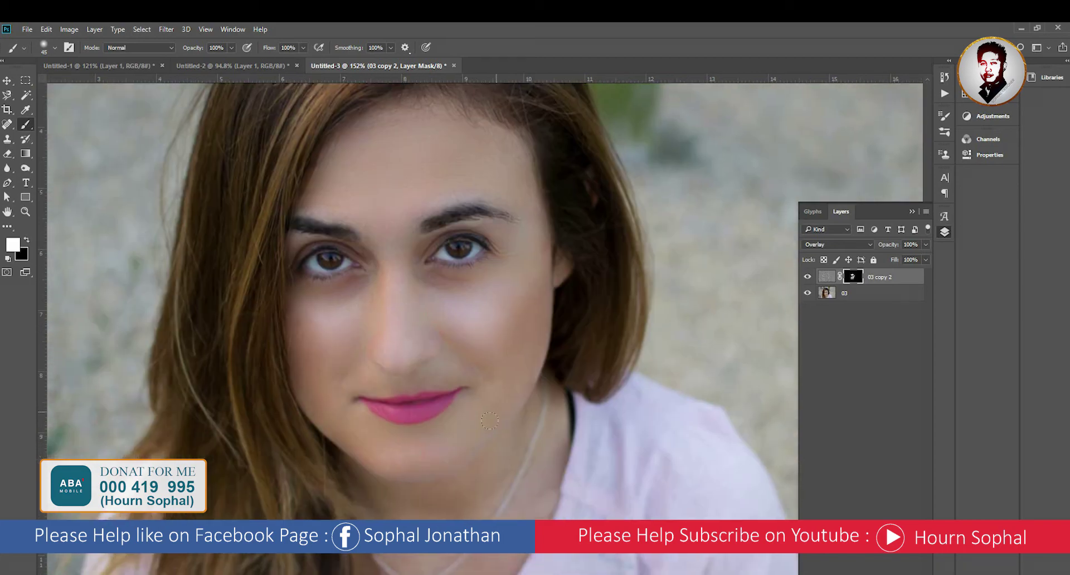
pyautogui.moveTo(503, 433); pyautogui.dragTo(529, 344)
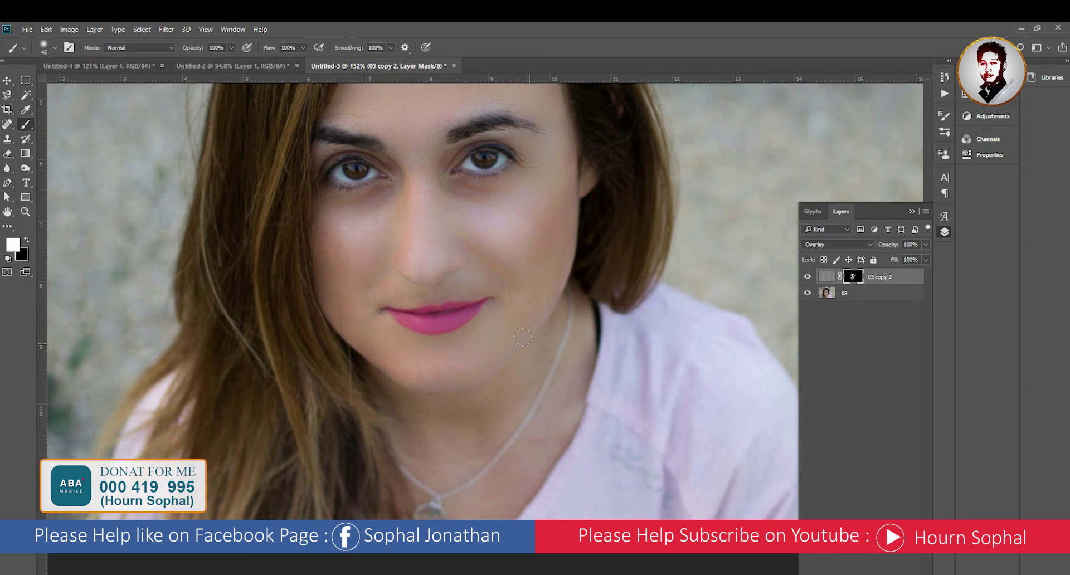
pyautogui.moveTo(523, 337); pyautogui.dragTo(538, 424)
pyautogui.click(351, 315)
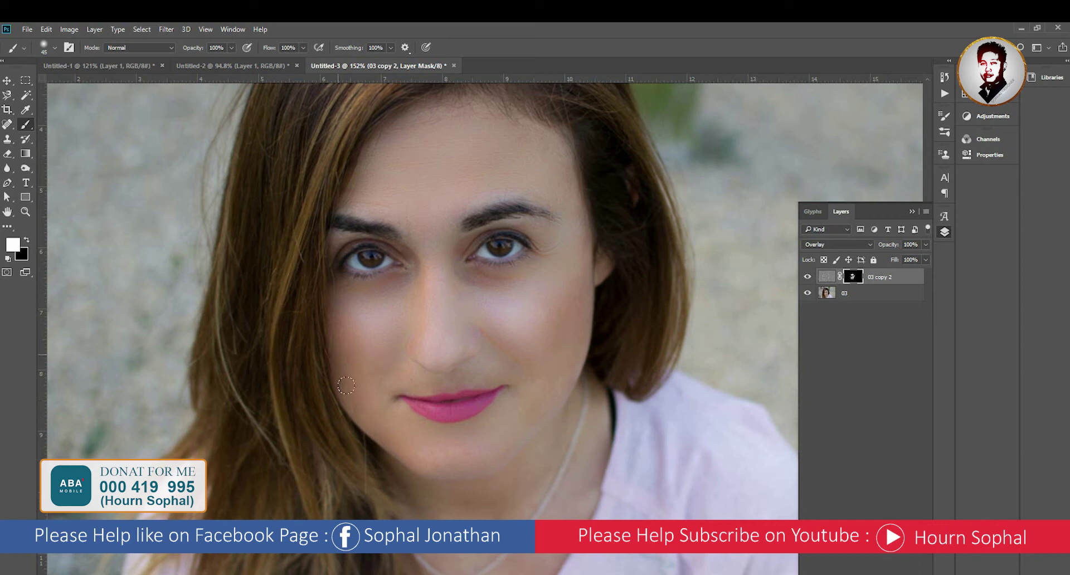
pyautogui.moveTo(484, 451); pyautogui.dragTo(455, 280)
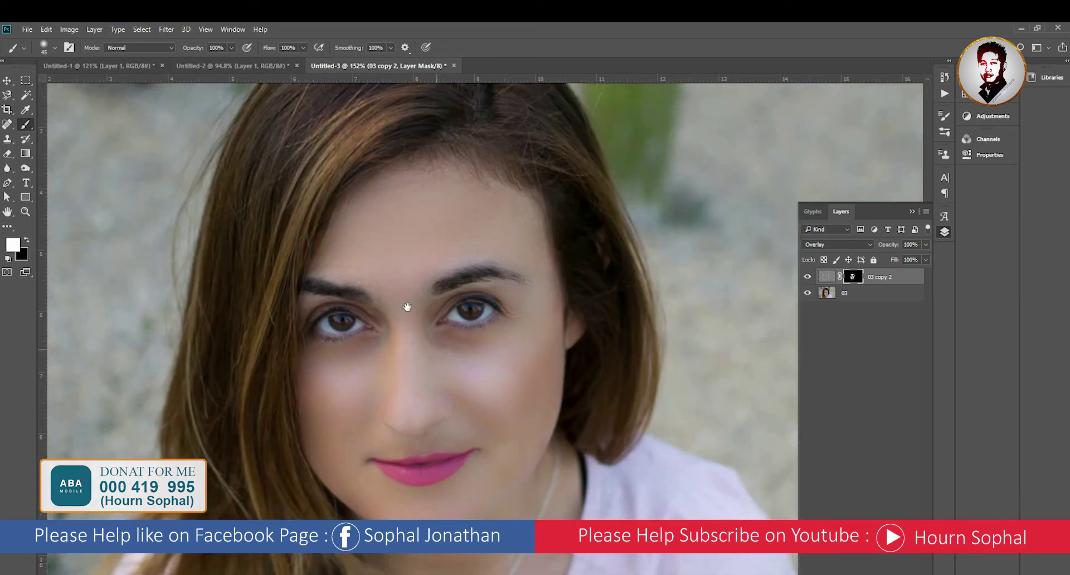
pyautogui.click(352, 248)
# Toggle 03 copy 2 off and on repeatedly to compare the face before adjusting opacity.
pyautogui.click(807, 275)
pyautogui.click(808, 276)
pyautogui.click(808, 276)
pyautogui.click(807, 276)
pyautogui.click(807, 277)
pyautogui.click(808, 277)
pyautogui.moveTo(542, 432); pyautogui.dragTo(478, 350)
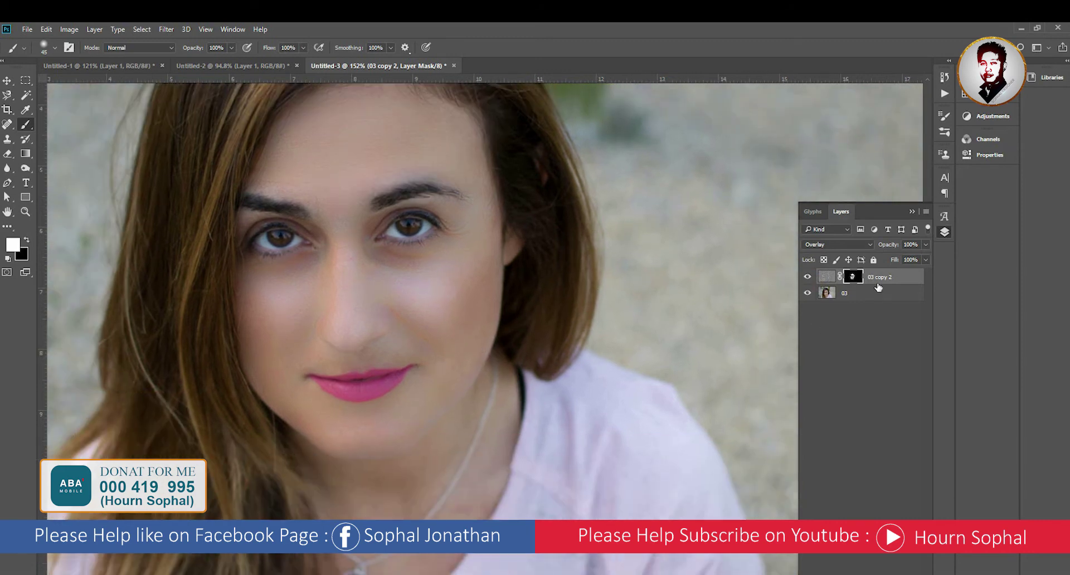
pyautogui.click(912, 245)
# Set 03 copy 2's opacity to 45%, after first trying 75%.
pyautogui.press('BackSpace')
pyautogui.write('75')
pyautogui.write('v')
pyautogui.scroll(-5, 510, 290)
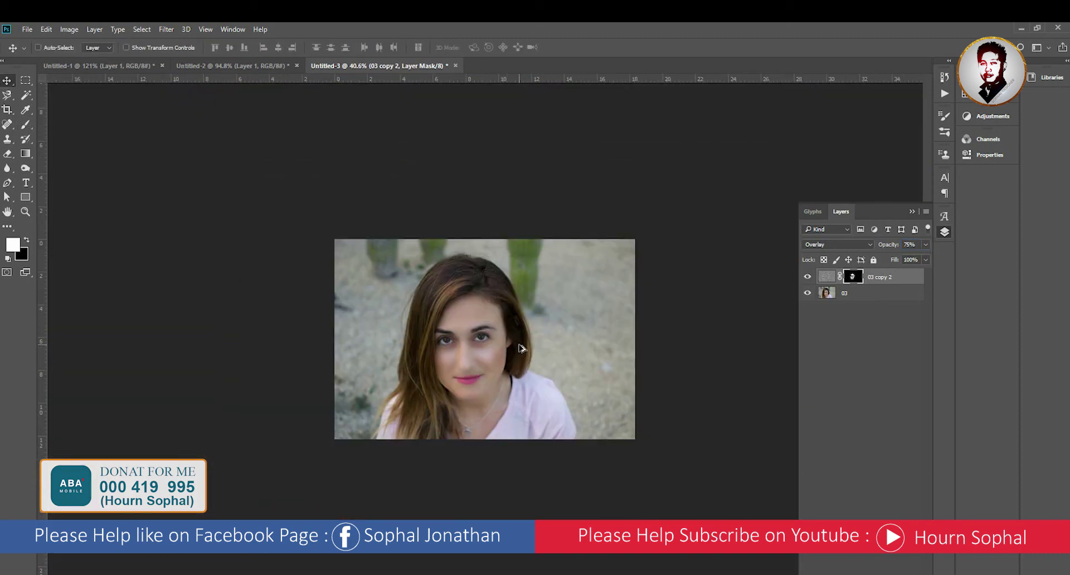
pyautogui.scroll(2, 518, 348)
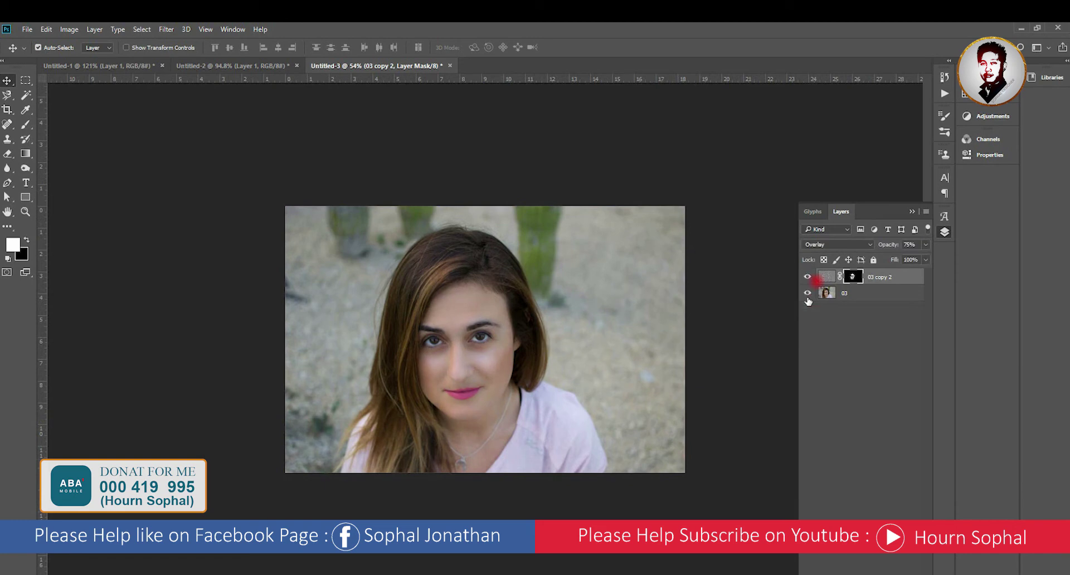
pyautogui.scroll(2, 518, 348)
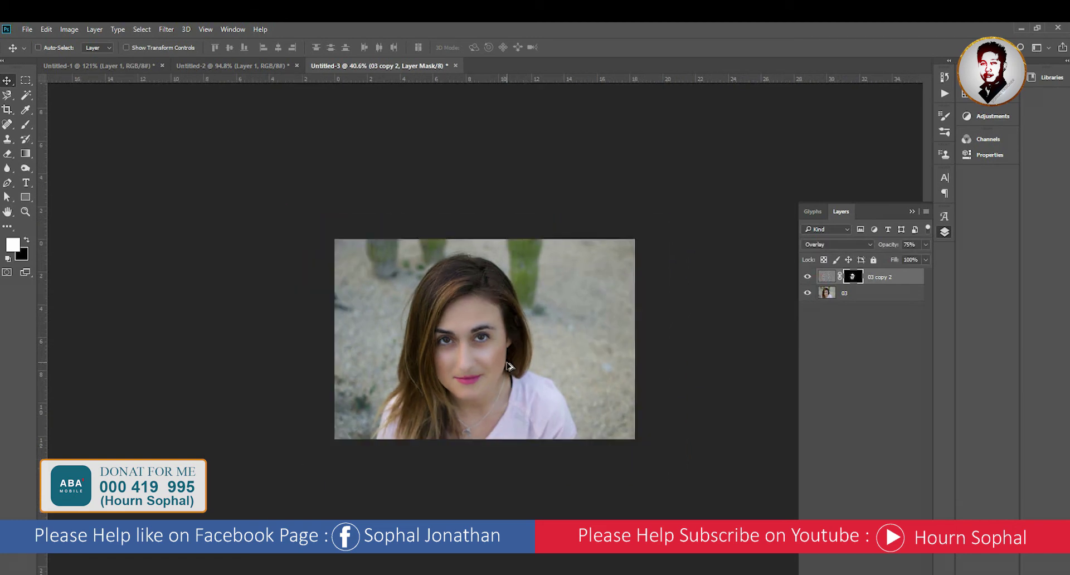
pyautogui.scroll(3, 518, 348)
pyautogui.click(889, 248)
pyautogui.write('45')
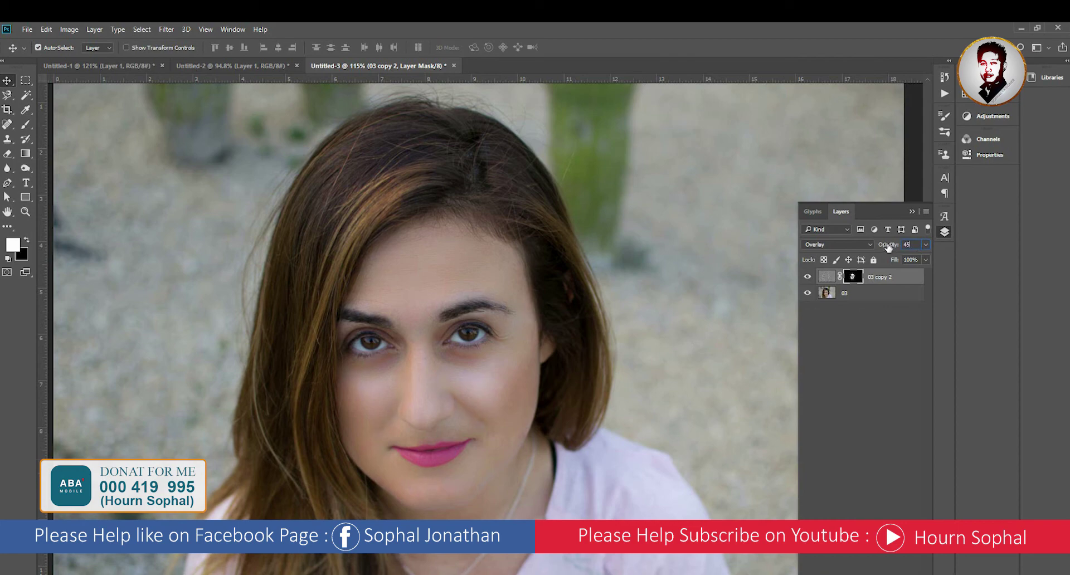
pyautogui.scroll(-3, 480, 398)
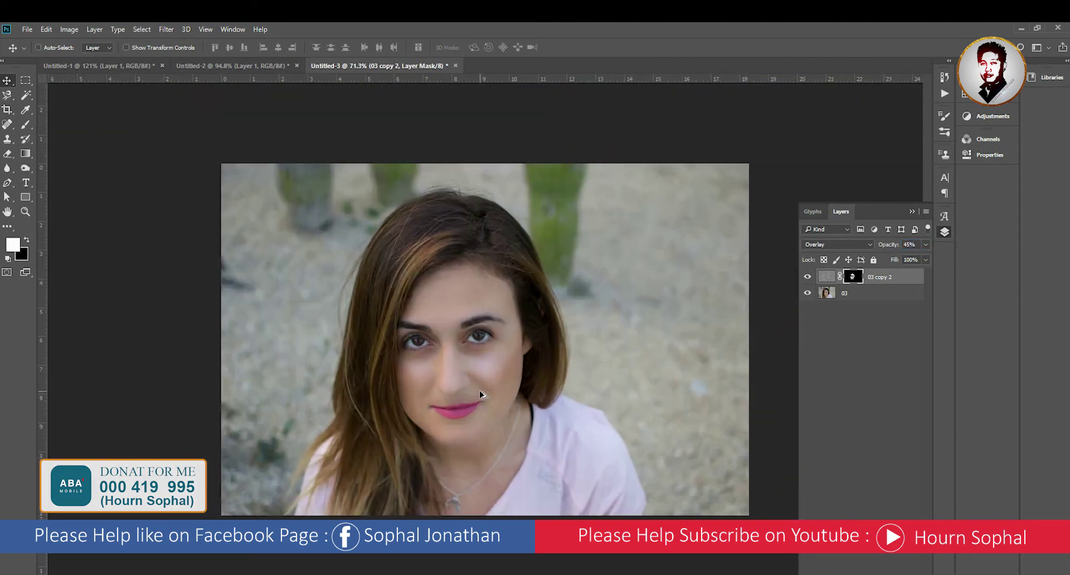
# Copy the original photo from the browser and paste it into Photoshop as Layer 1.
pyautogui.hotkey('alt', 'Tab')
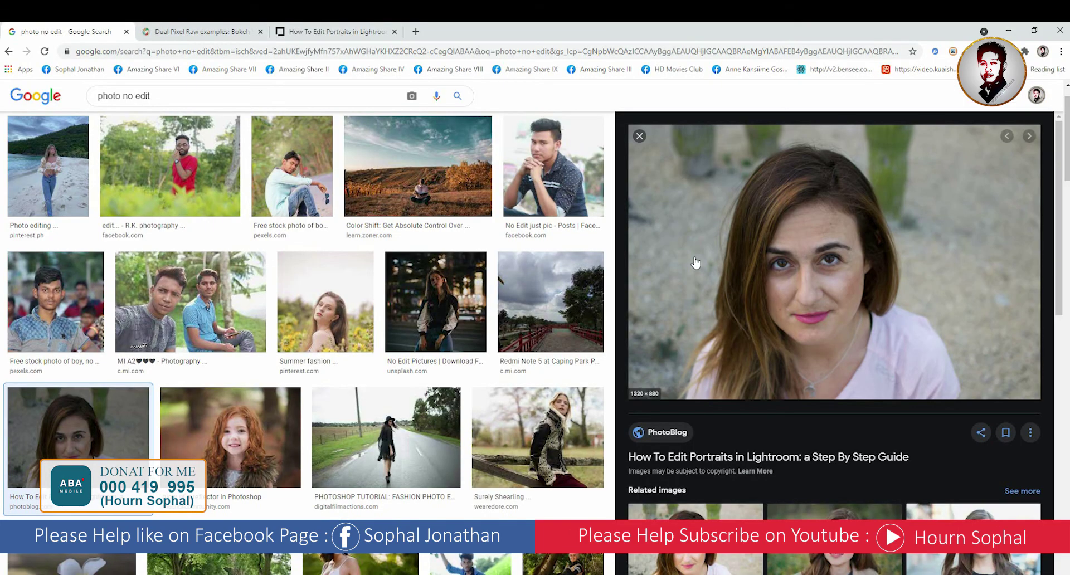
pyautogui.rightClick(781, 246)
pyautogui.click(820, 378)
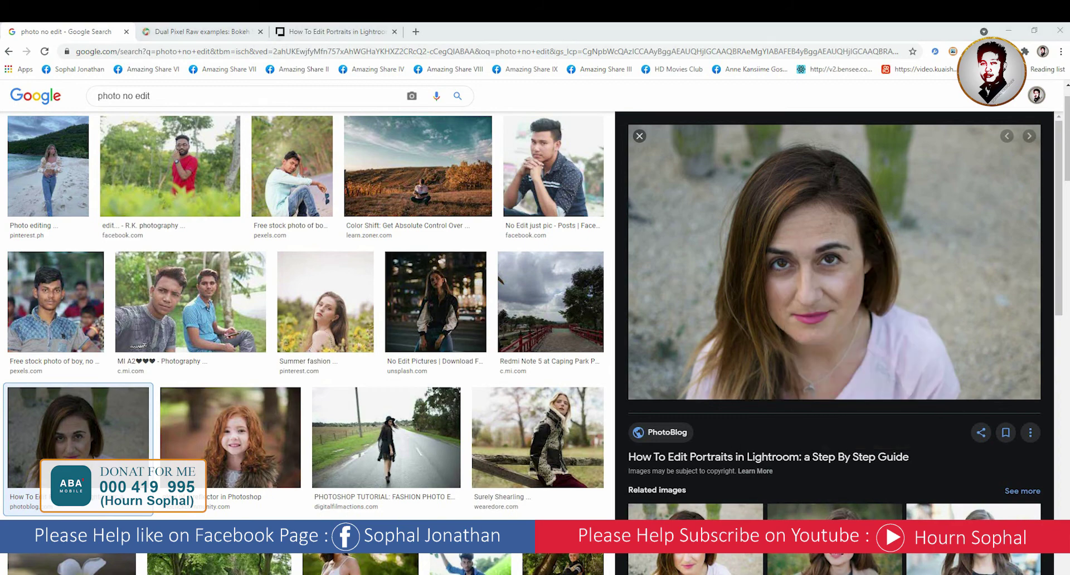
pyautogui.hotkey('alt', 'Tab')
pyautogui.hotkey('ctrl', 'v')
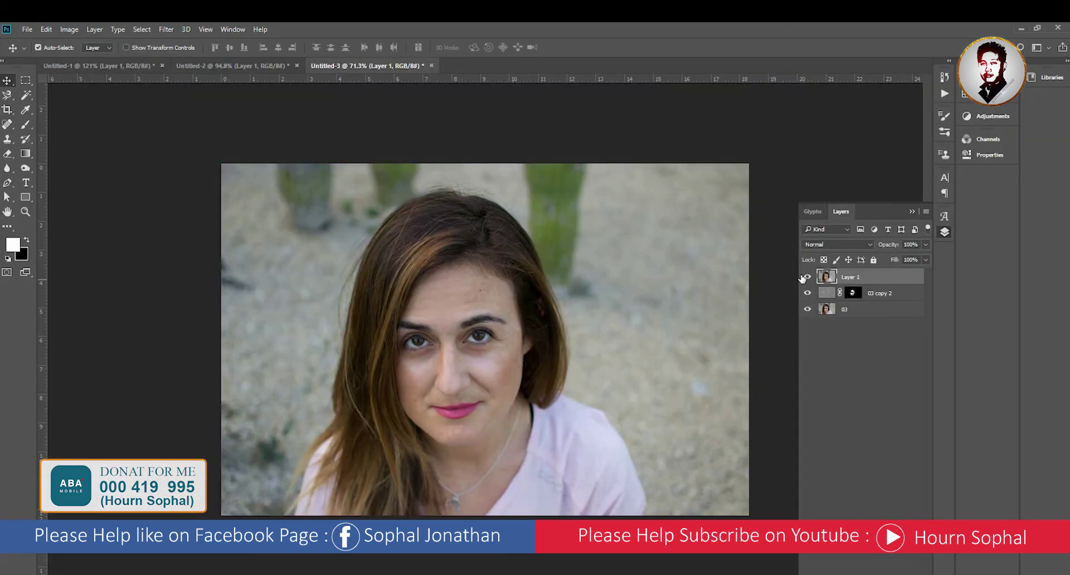
# Hide pasted Layer 1 after comparing, checking Untitled-2 before returning to Untitled-3.
pyautogui.click(807, 277)
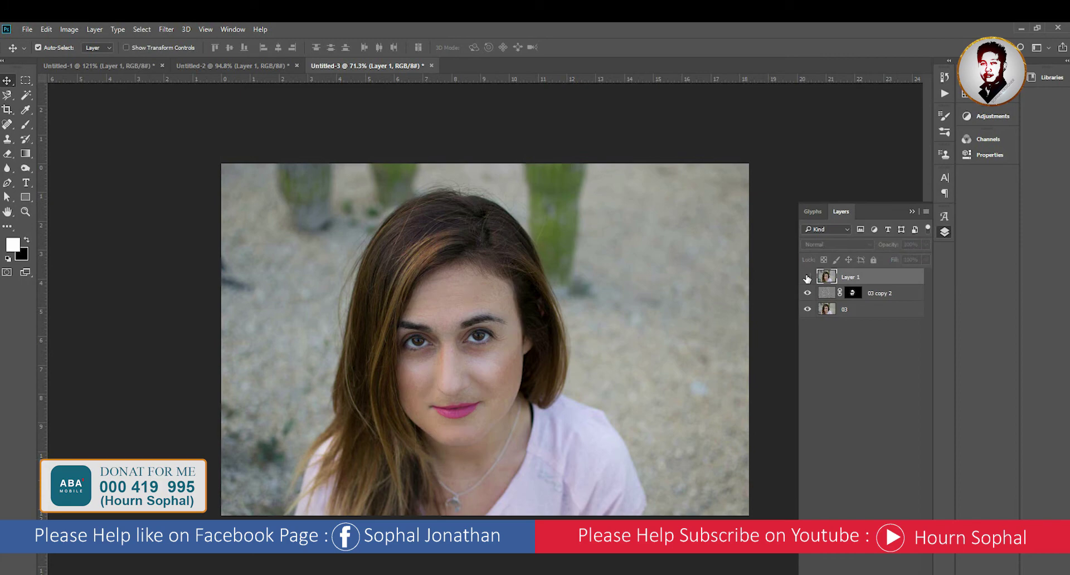
pyautogui.click(807, 277)
pyautogui.click(807, 277)
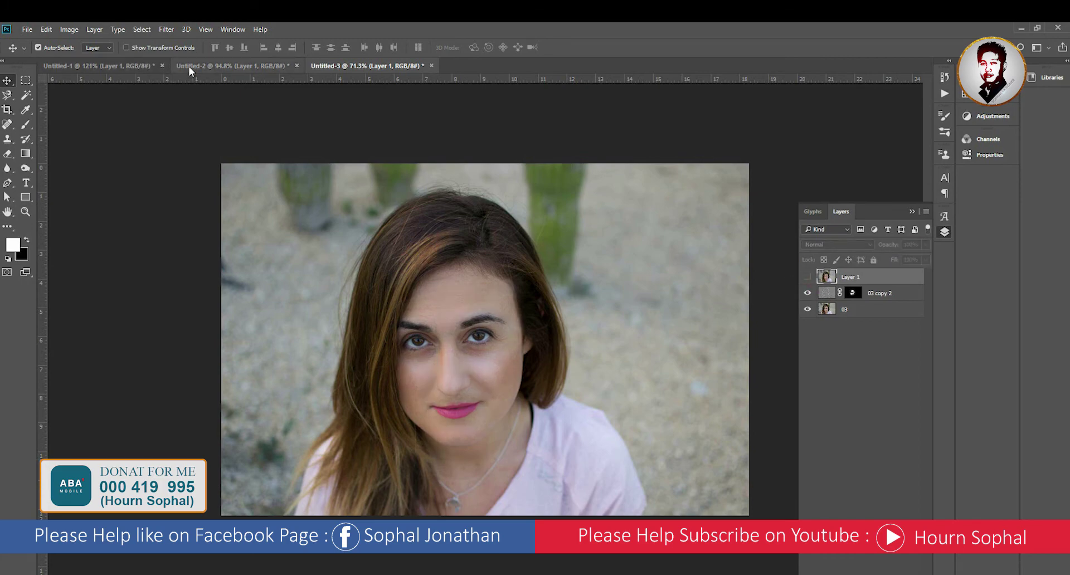
pyautogui.click(189, 66)
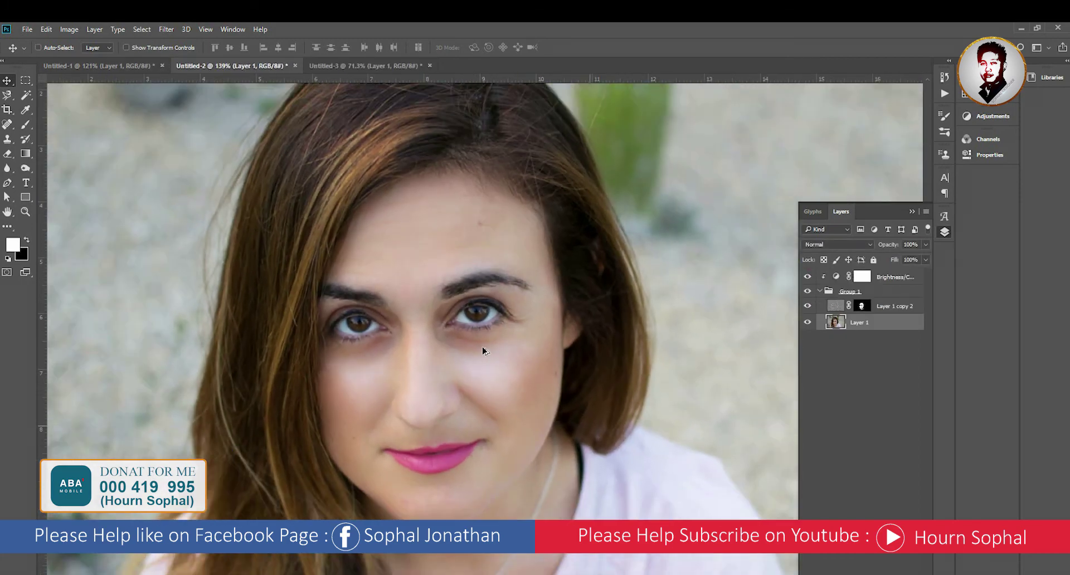
pyautogui.press('ctrl')
pyautogui.click(325, 68)
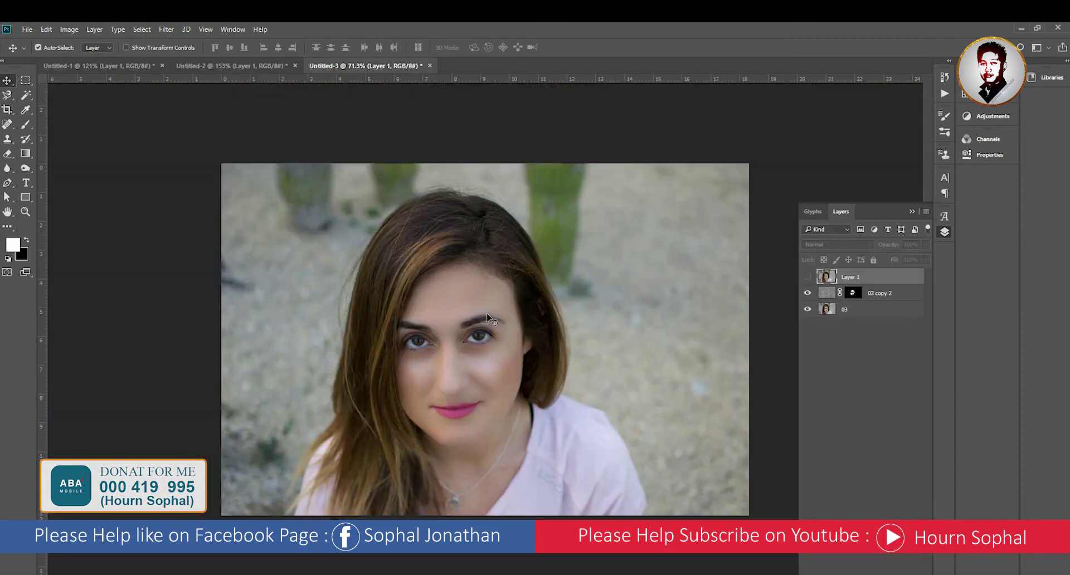
# Select layers 03 copy 2 and 03 and group them into Group 1.
pyautogui.moveTo(490, 328); pyautogui.dragTo(633, 304)
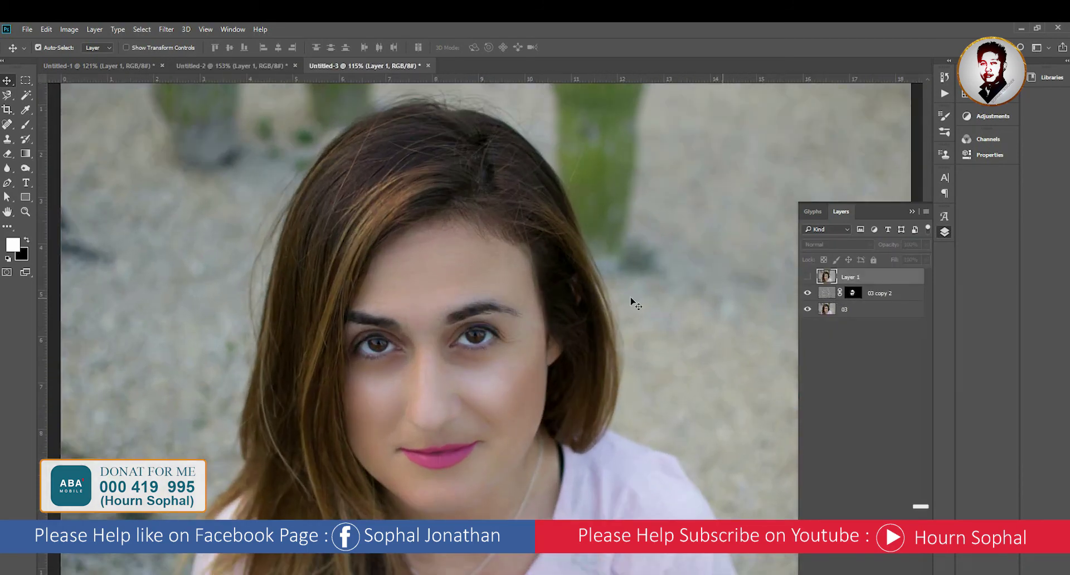
pyautogui.click(887, 293)
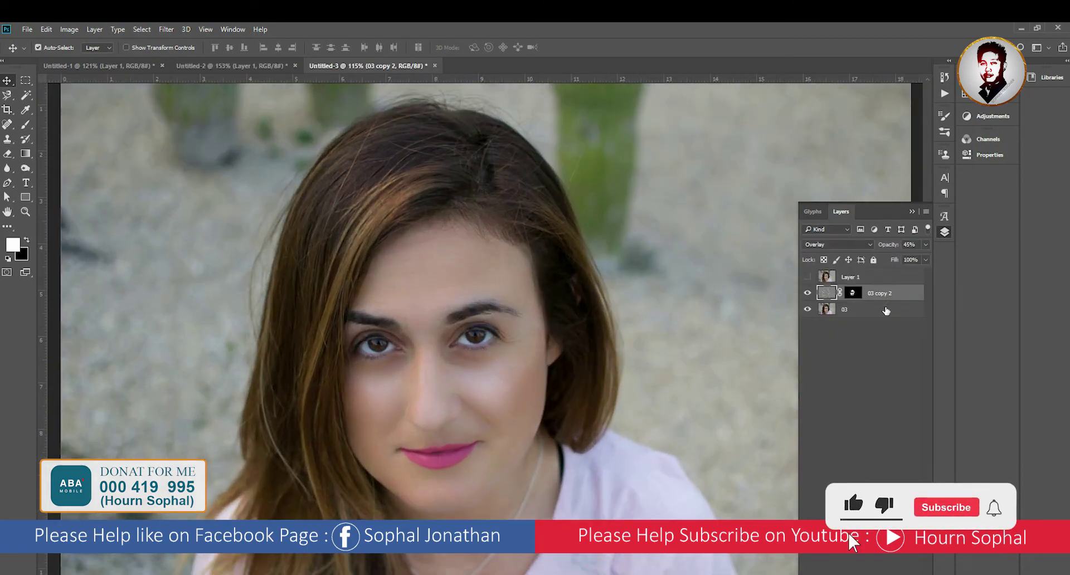
pyautogui.keyDown('shift'); pyautogui.click(889, 311); pyautogui.keyUp('shift')
pyautogui.rightClick(901, 313)
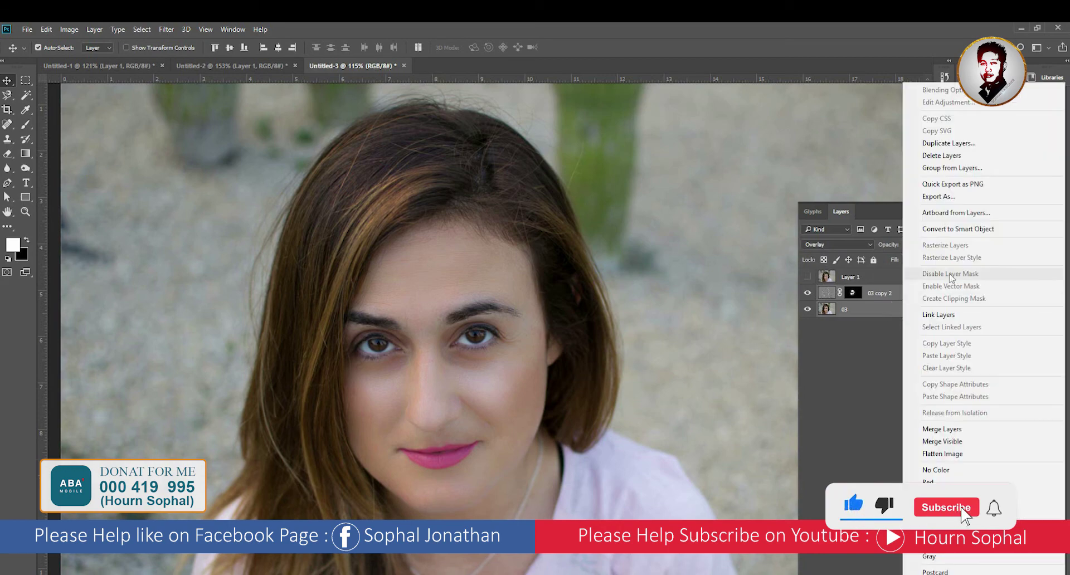
pyautogui.click(951, 168)
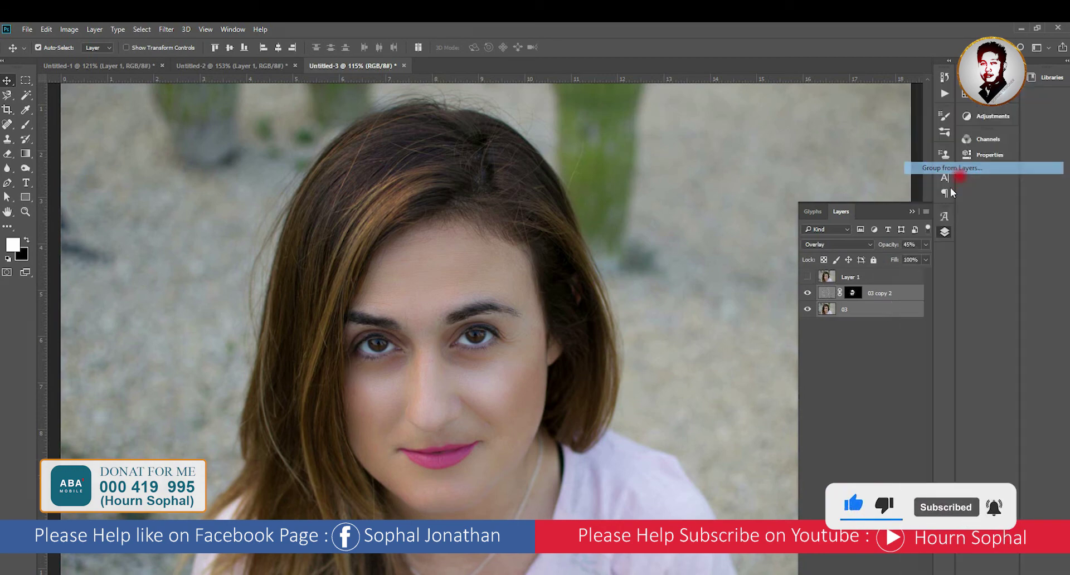
pyautogui.click(630, 217)
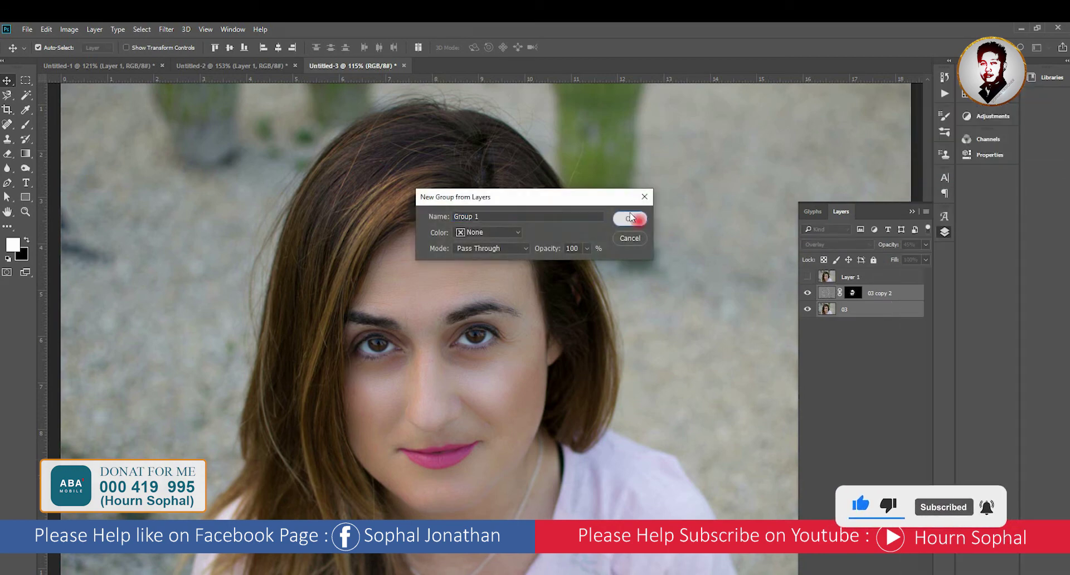
pyautogui.click(991, 117)
# Add a Brightness/Contrast adjustment above Group 1 and set Brightness 21 and Contrast 21.
pyautogui.click(870, 137)
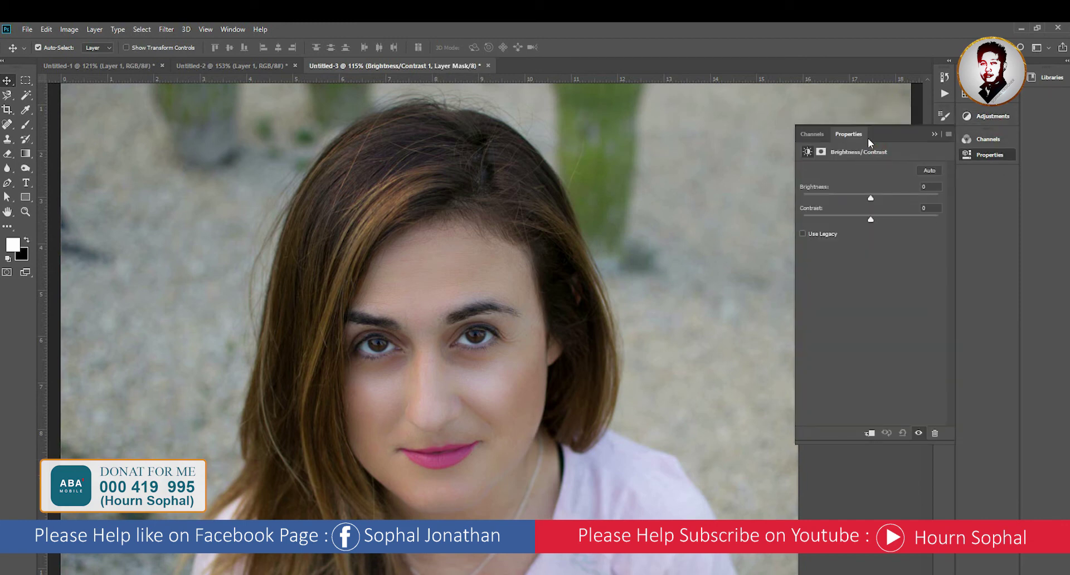
pyautogui.click(986, 118)
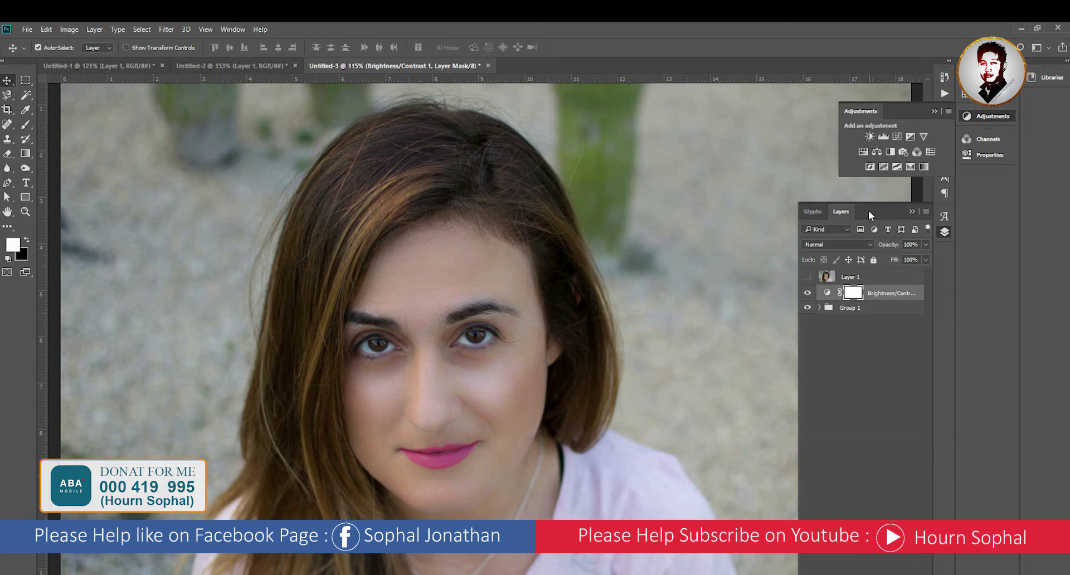
pyautogui.doubleClick(825, 293)
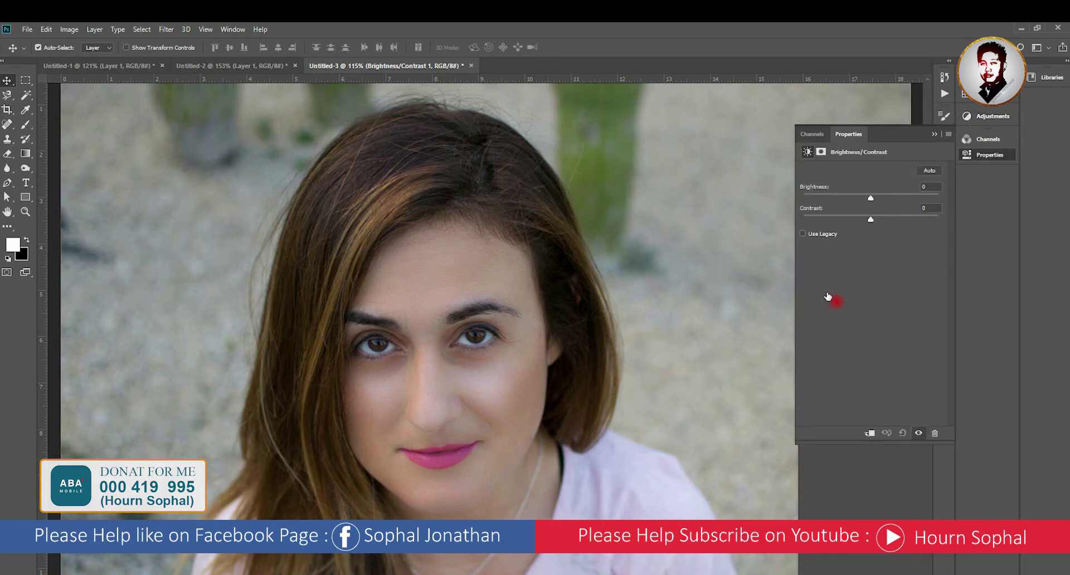
pyautogui.moveTo(871, 196); pyautogui.dragTo(880, 198)
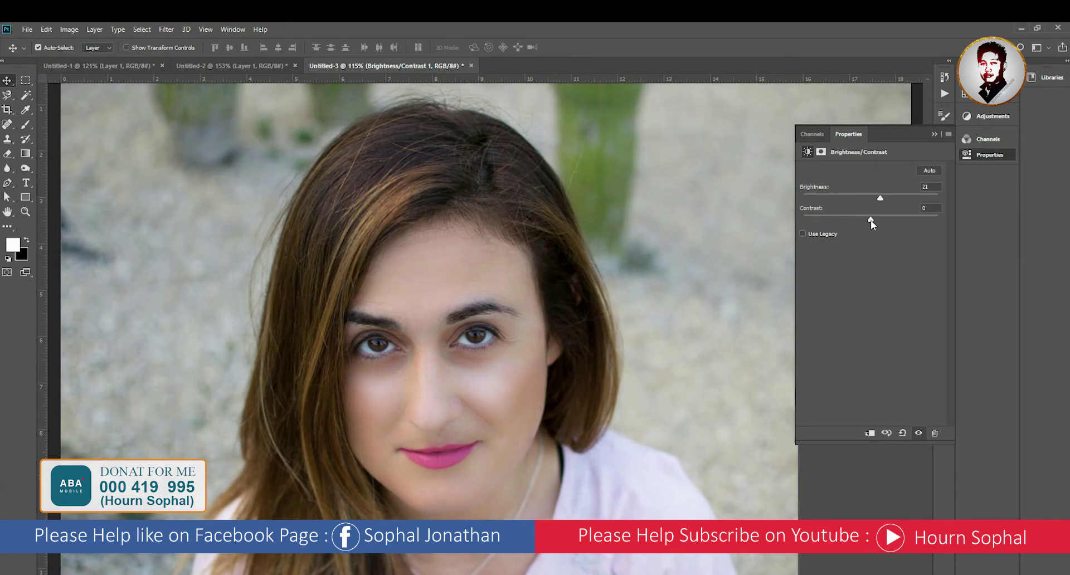
pyautogui.moveTo(864, 220)
pyautogui.mouseDown()
pyautogui.moveTo(894, 222)
pyautogui.moveTo(885, 219)
pyautogui.mouseUp()
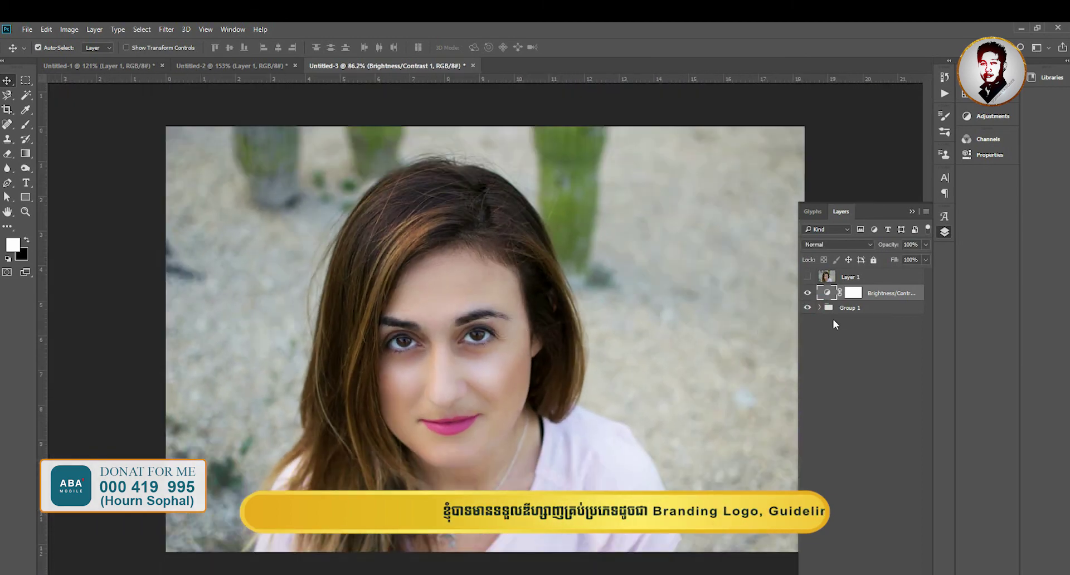
# Convert Group 1 to a smart object and run the Camera Raw Filter on it.
pyautogui.click(857, 311)
pyautogui.click(166, 29)
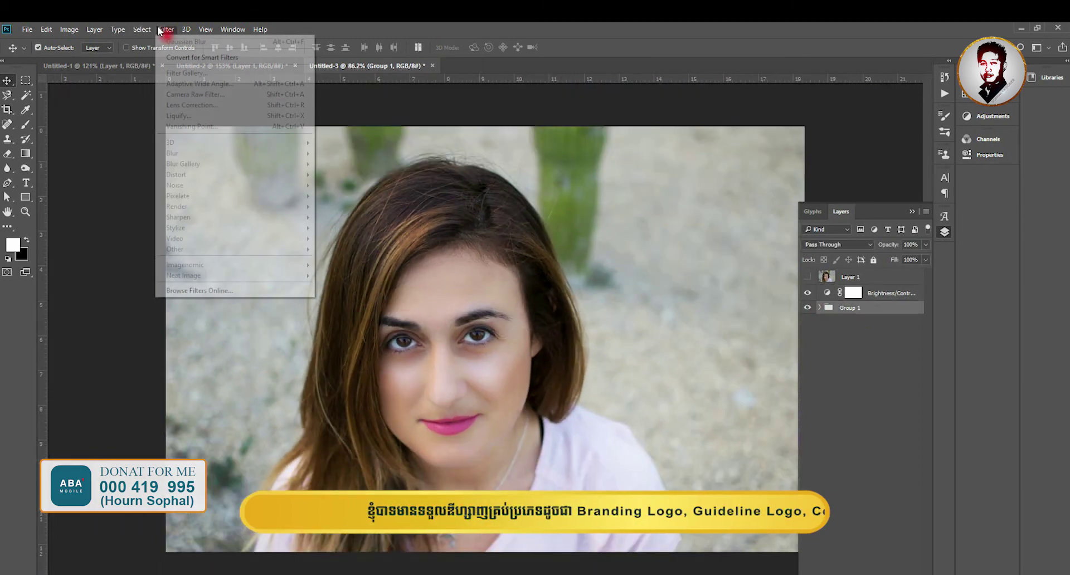
pyautogui.click(861, 309)
pyautogui.rightClick(861, 309)
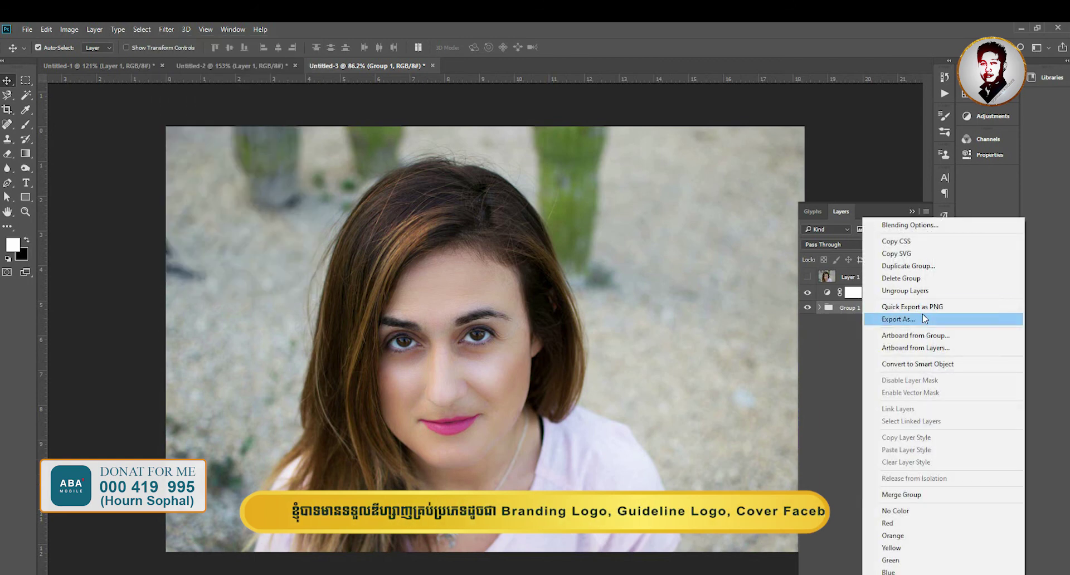
pyautogui.click(892, 363)
pyautogui.click(159, 30)
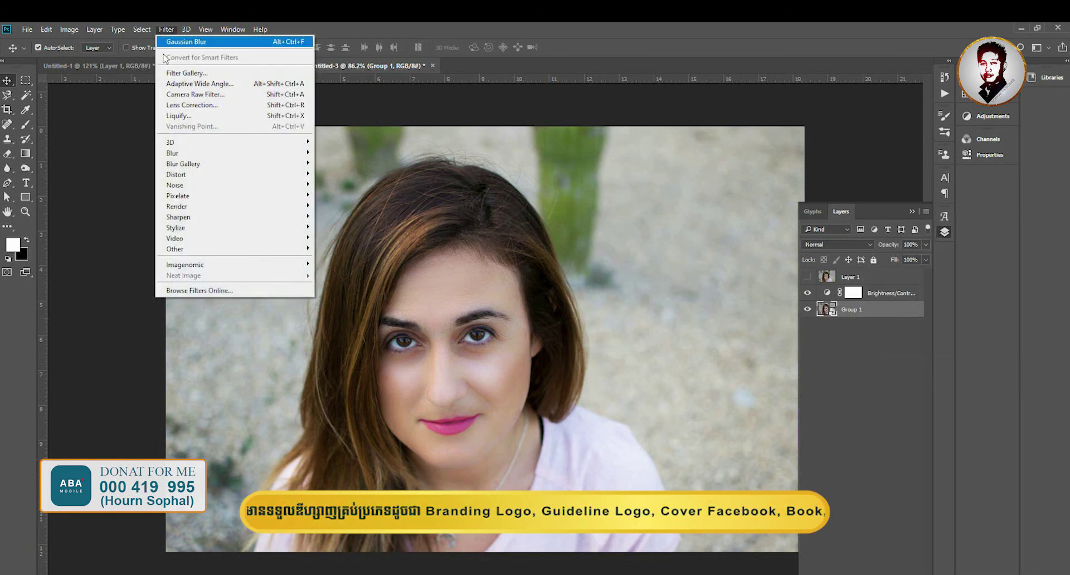
pyautogui.click(200, 94)
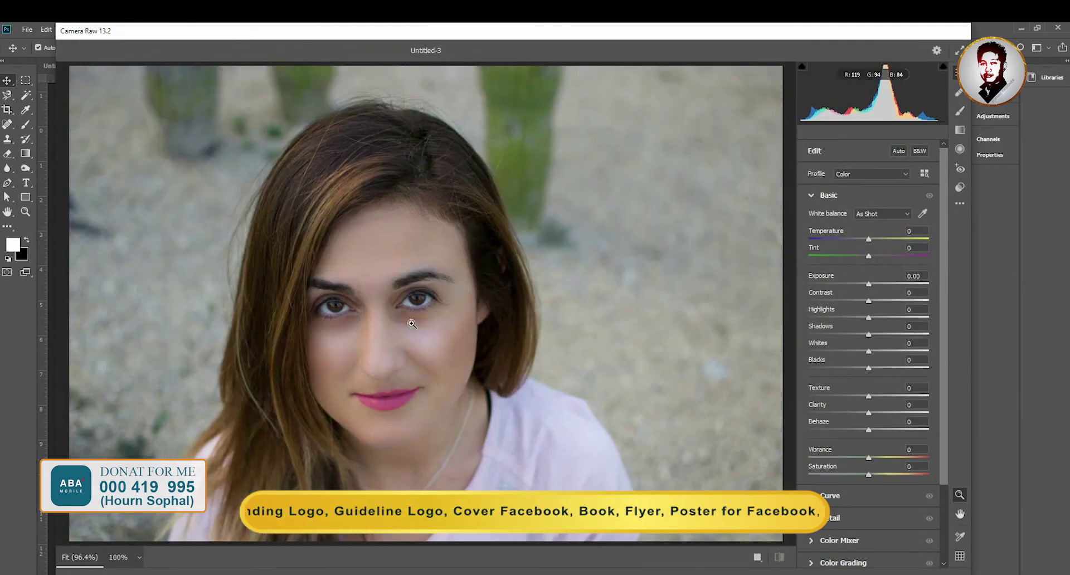
# In Camera Raw, set Exposure to +0.35, Contrast to -7 and Texture to -11.
pyautogui.moveTo(412, 323); pyautogui.dragTo(414, 313)
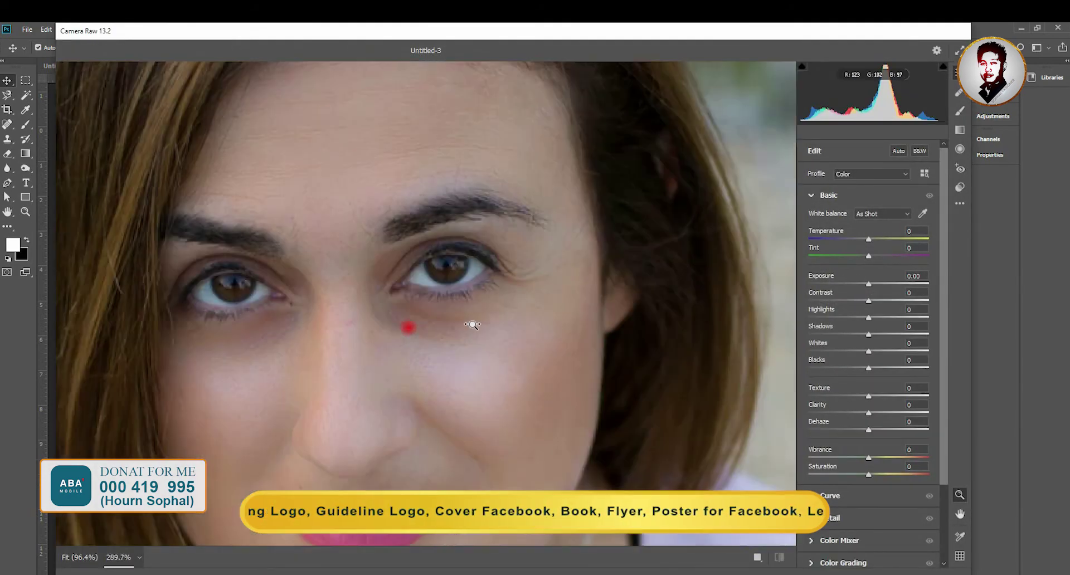
pyautogui.moveTo(868, 287); pyautogui.dragTo(873, 289)
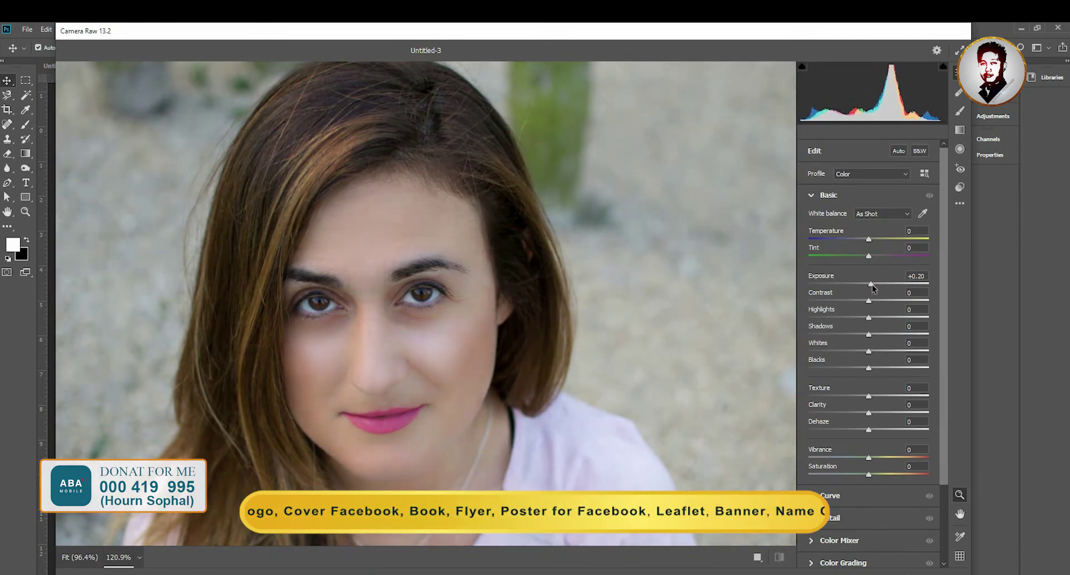
pyautogui.moveTo(873, 288); pyautogui.dragTo(875, 288)
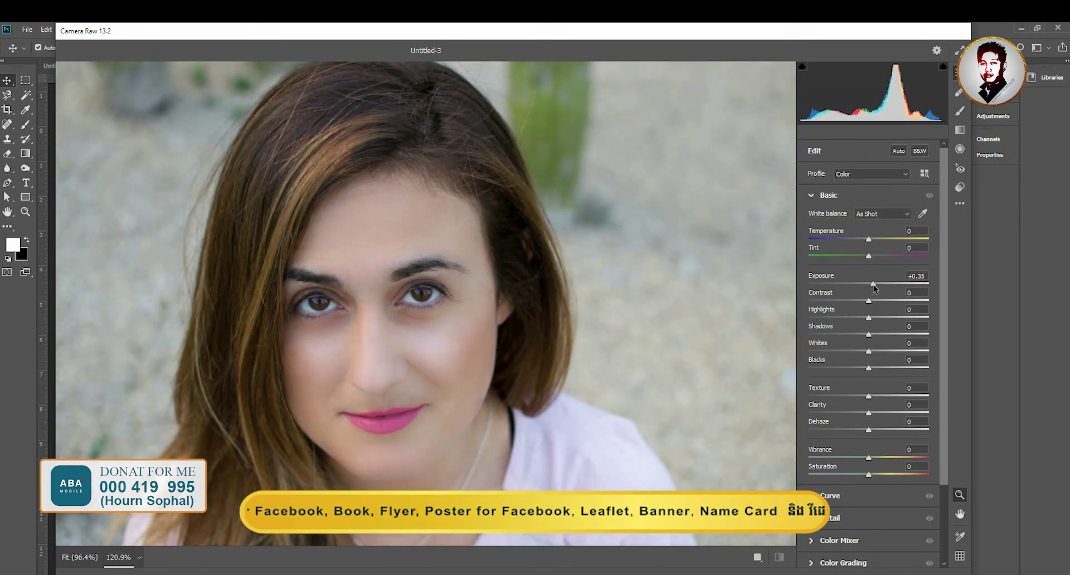
pyautogui.moveTo(868, 301); pyautogui.dragTo(875, 301)
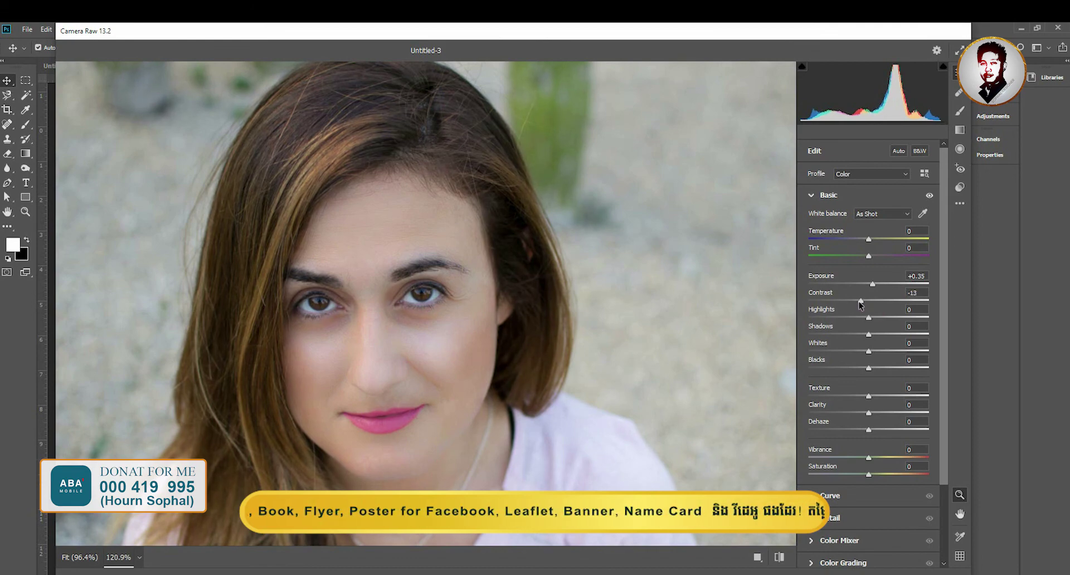
pyautogui.moveTo(875, 301)
pyautogui.mouseDown()
pyautogui.moveTo(864, 301)
pyautogui.moveTo(862, 317)
pyautogui.moveTo(891, 352)
pyautogui.mouseUp()
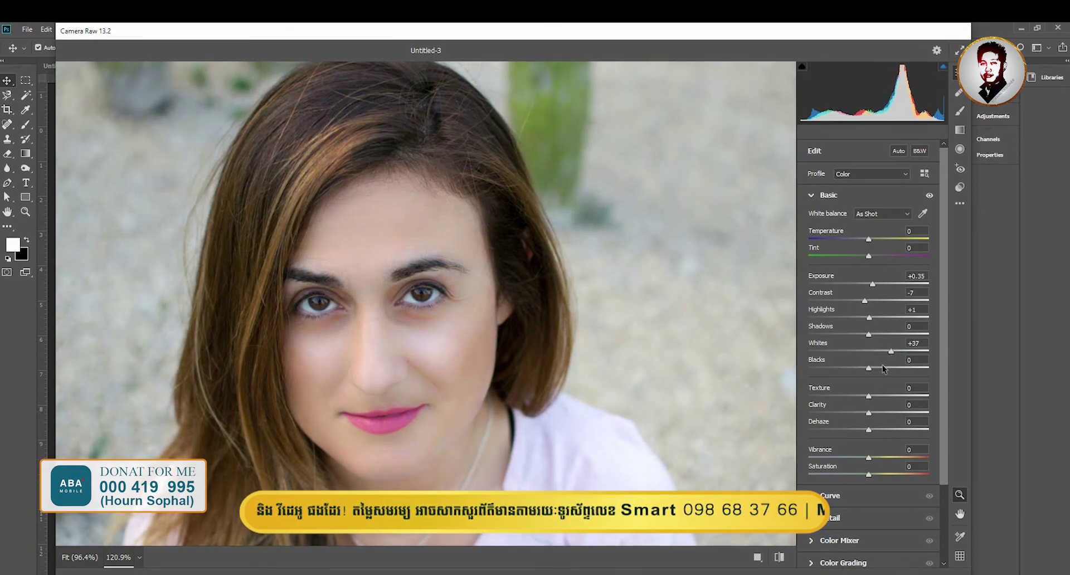
pyautogui.moveTo(863, 397)
pyautogui.mouseDown()
pyautogui.moveTo(843, 399)
pyautogui.moveTo(861, 397)
pyautogui.mouseUp()
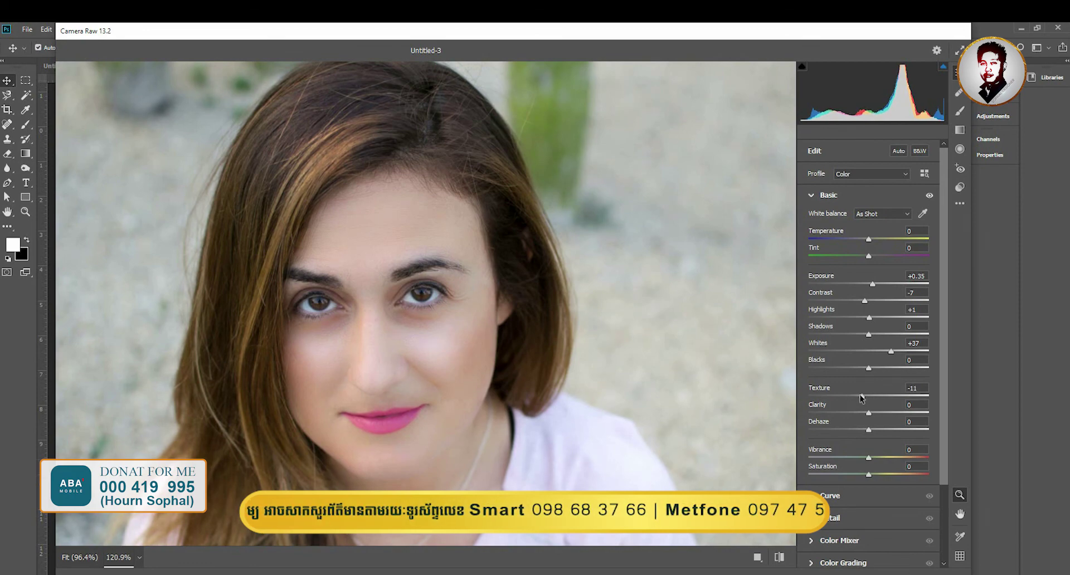
# Compare the edited portrait with the original, then apply the Camera Raw filter.
pyautogui.hotkey('ctrl', '-')
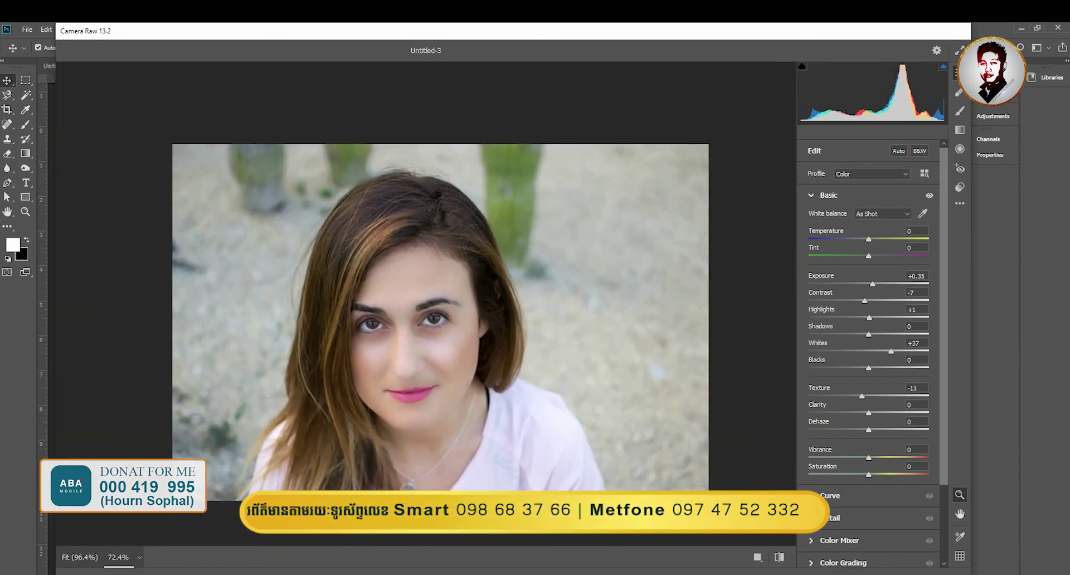
pyautogui.click(780, 557)
pyautogui.click(779, 558)
pyautogui.click(779, 557)
pyautogui.click(779, 557)
pyautogui.click(779, 557)
pyautogui.click(779, 557)
pyautogui.click(779, 558)
pyautogui.click(779, 557)
pyautogui.click(779, 557)
pyautogui.click(779, 558)
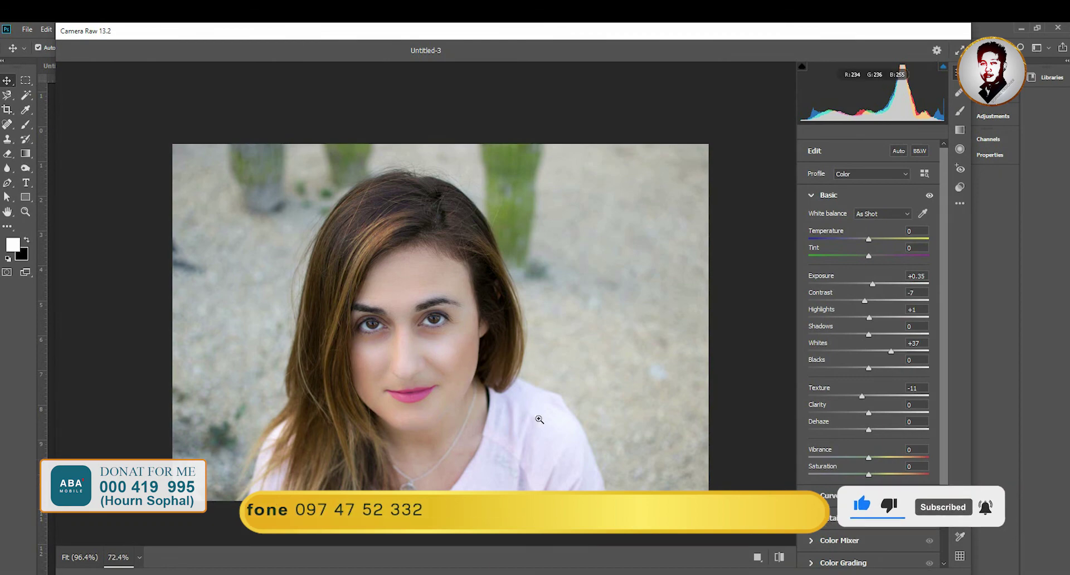
pyautogui.press('Return')
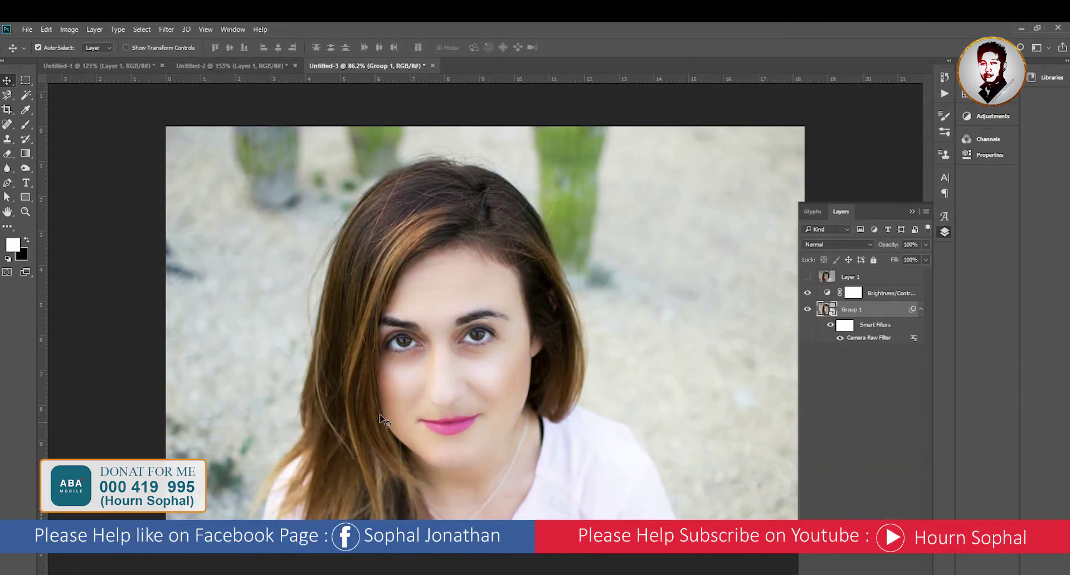
# Select the Blur tool and rasterize Group 1, baking in its Camera Raw filter.
pyautogui.scroll(1, 554, 296)
pyautogui.scroll(1, 554, 296)
pyautogui.scroll(1, 554, 296)
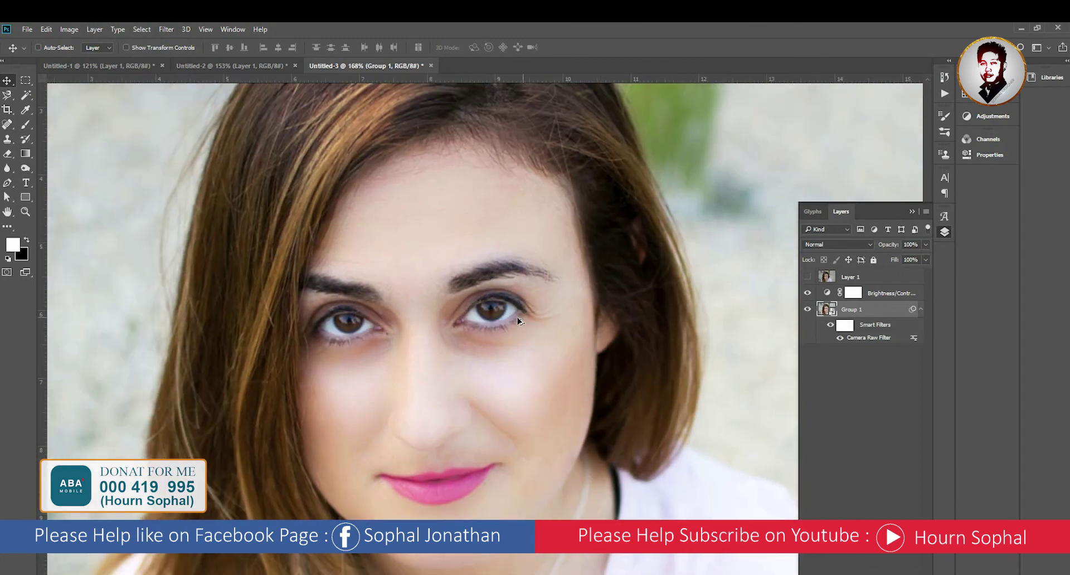
pyautogui.scroll(2, 552, 334)
pyautogui.scroll(1, 502, 303)
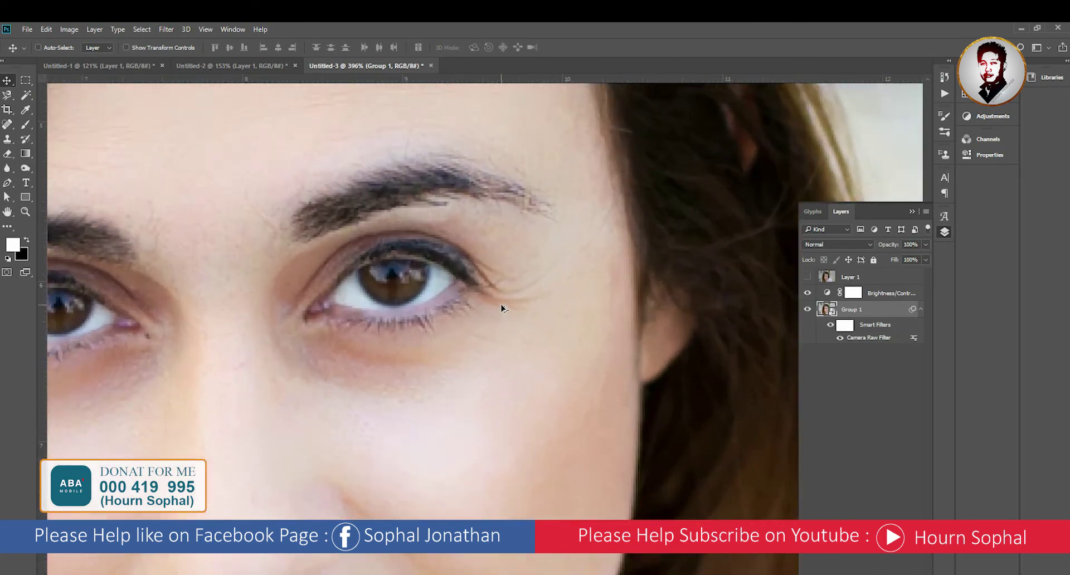
pyautogui.scroll(-4, 500, 326)
pyautogui.scroll(-1, 499, 327)
pyautogui.scroll(1, 502, 328)
pyautogui.scroll(-1, 502, 328)
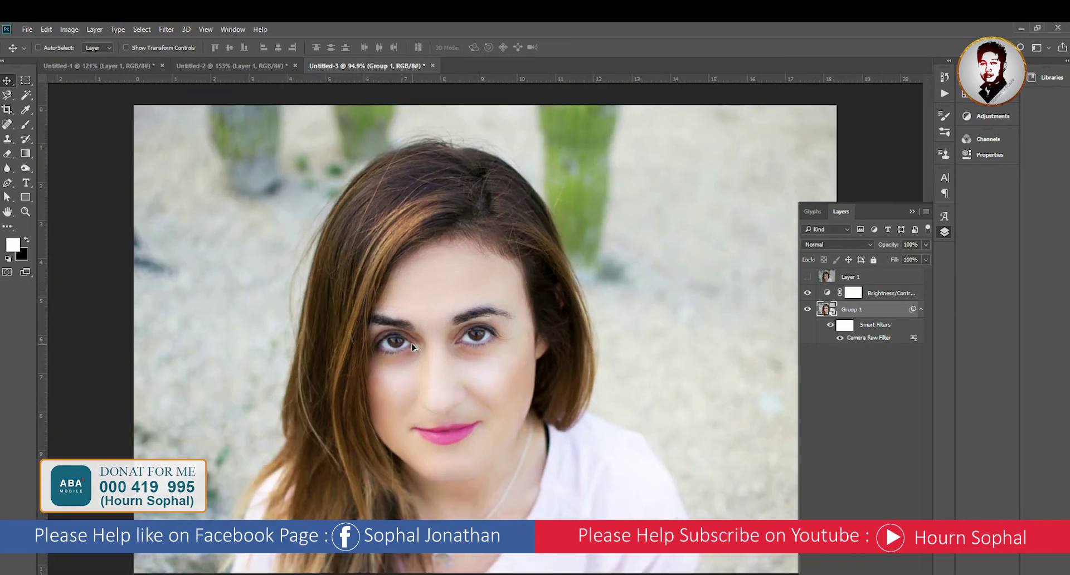
pyautogui.moveTo(7, 168); pyautogui.dragTo(40, 172)
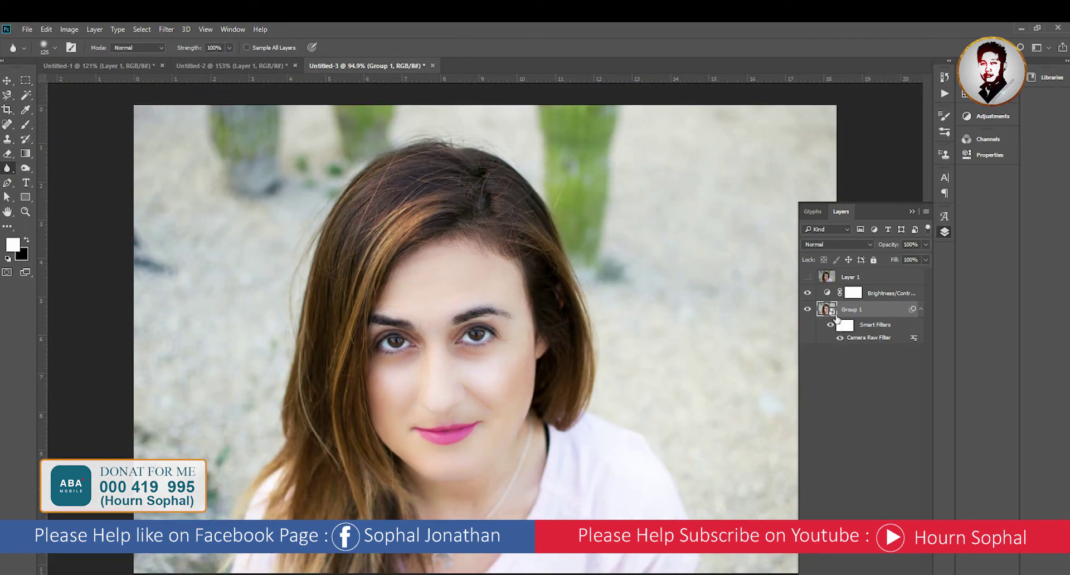
pyautogui.rightClick(879, 312)
pyautogui.click(919, 272)
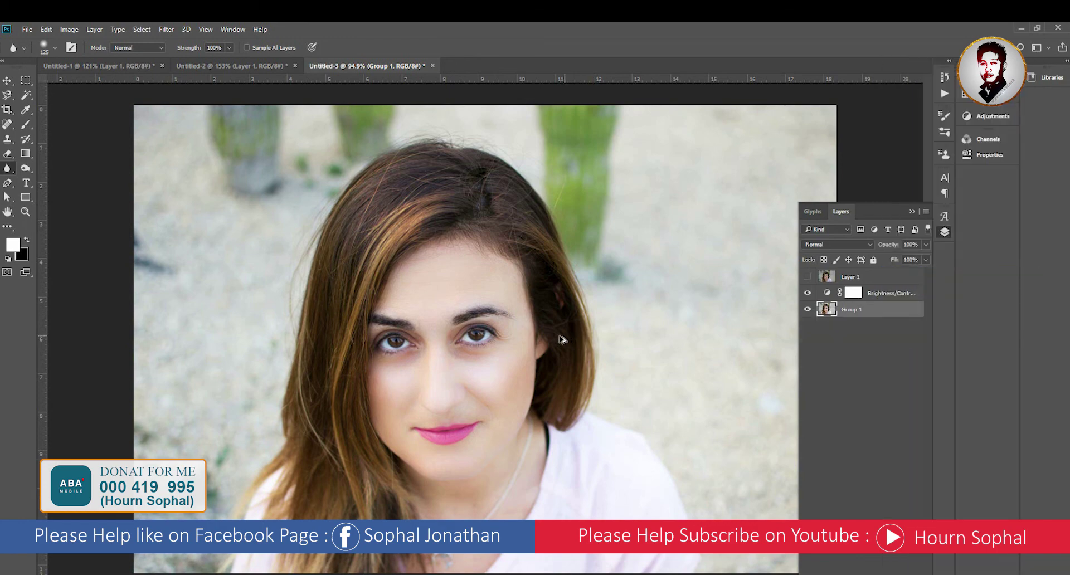
# Blur the wrinkles at the right eye corner and under the right eye.
pyautogui.scroll(2, 554, 337)
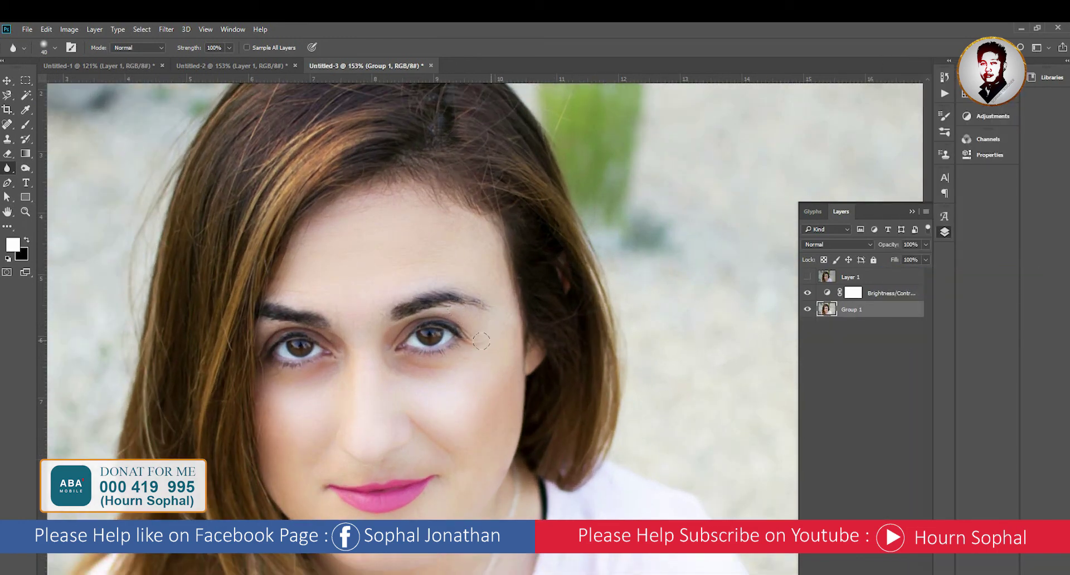
pyautogui.scroll(1, 497, 367)
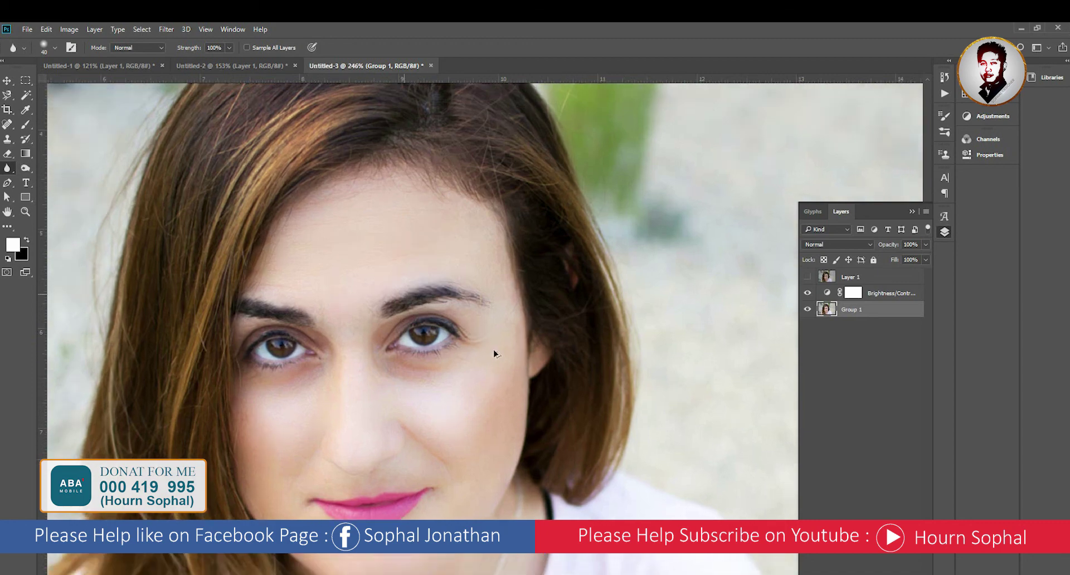
pyautogui.scroll(3, 495, 357)
pyautogui.moveTo(448, 294); pyautogui.dragTo(469, 338)
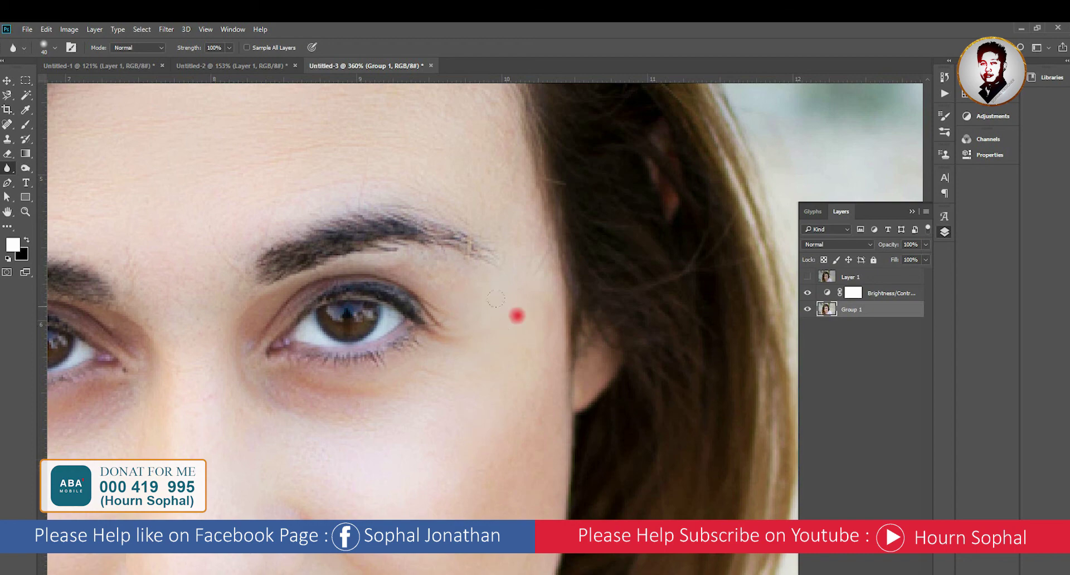
pyautogui.moveTo(469, 338); pyautogui.dragTo(508, 346)
pyautogui.scroll(-5, 502, 430)
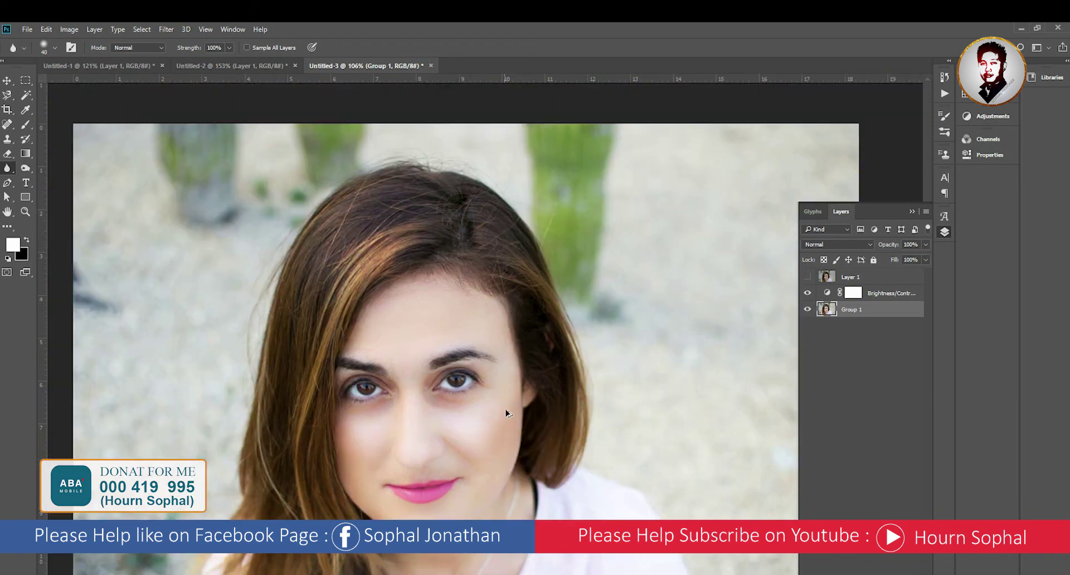
pyautogui.scroll(2, 506, 413)
pyautogui.scroll(1, 501, 404)
pyautogui.moveTo(500, 396); pyautogui.dragTo(473, 410)
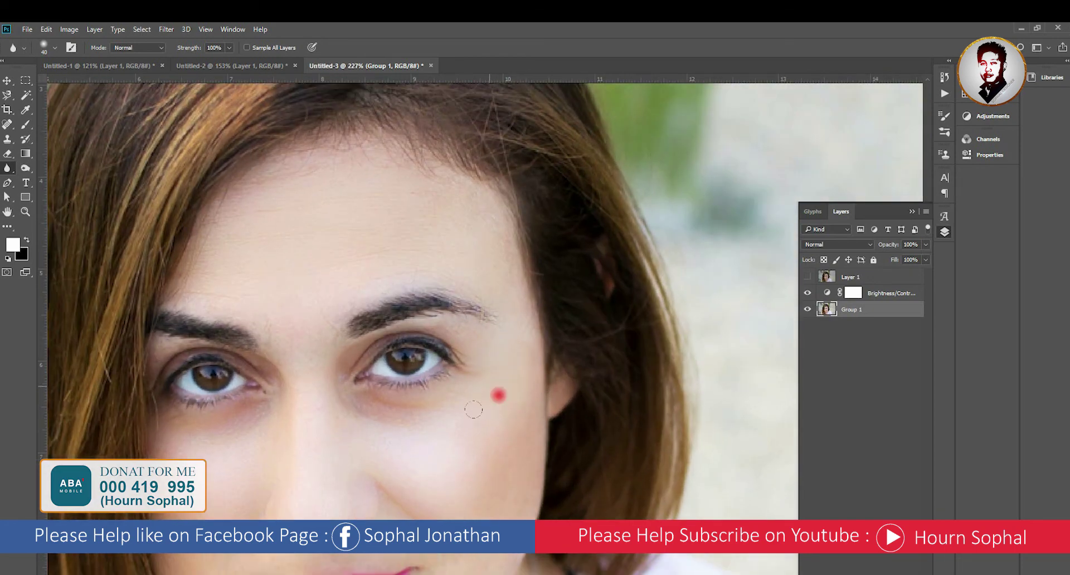
# Smooth the forehead wrinkles toward the right brow with the Blur tool.
pyautogui.scroll(-2, 473, 410)
pyautogui.moveTo(350, 346); pyautogui.dragTo(452, 330)
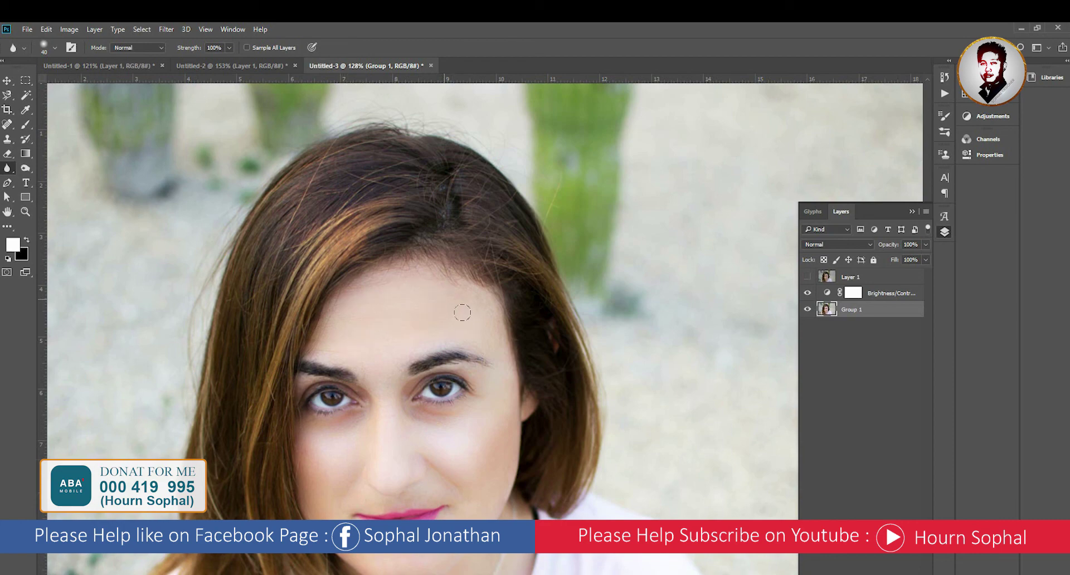
pyautogui.moveTo(359, 308); pyautogui.dragTo(328, 342)
# Lower the Blur tool strength to 50%.
pyautogui.scroll(-3, 428, 350)
pyautogui.scroll(-2, 428, 334)
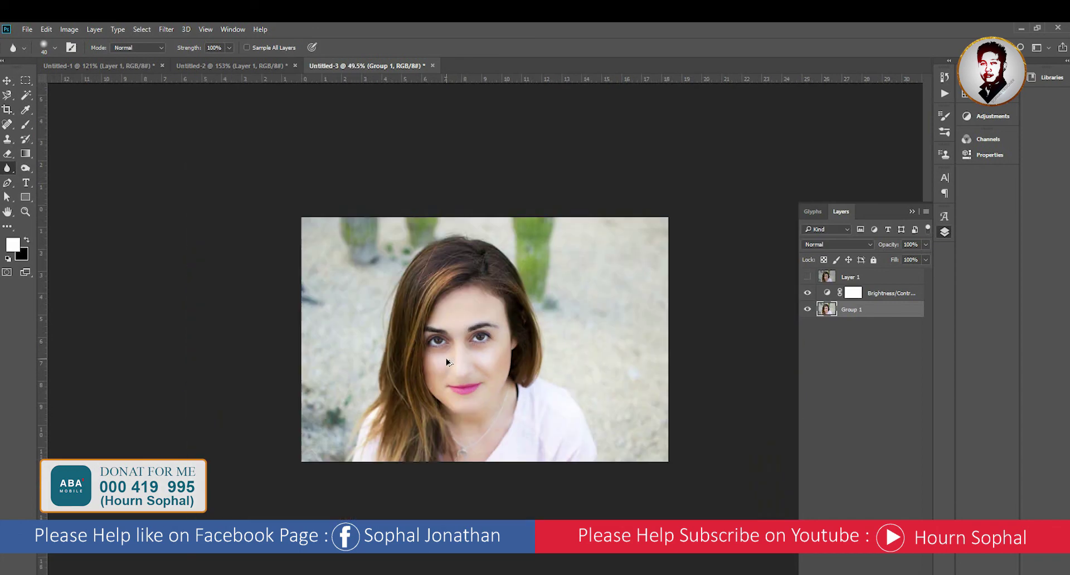
pyautogui.scroll(3, 426, 301)
pyautogui.scroll(3, 425, 271)
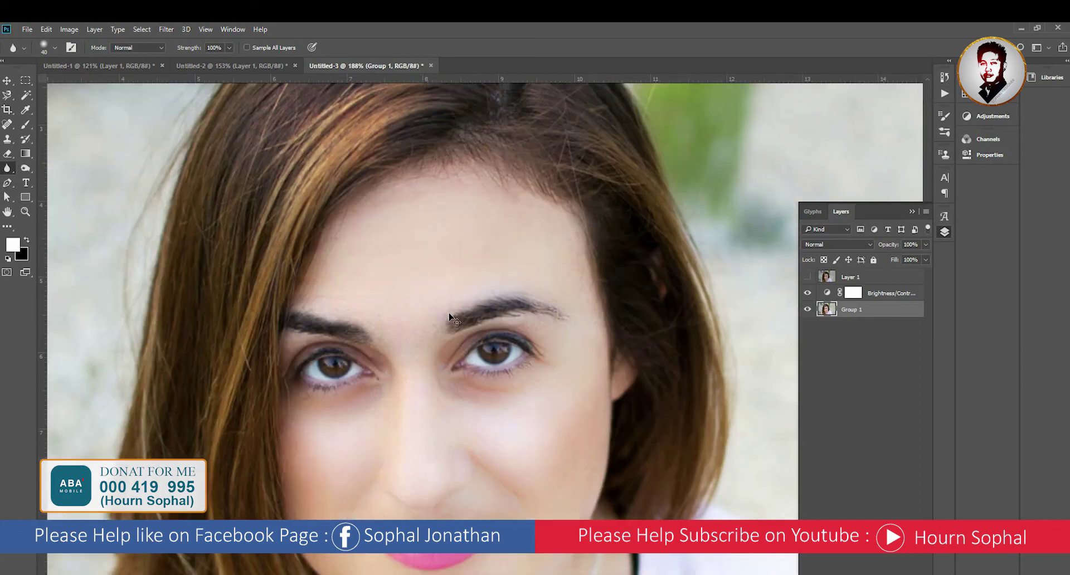
pyautogui.scroll(-2, 432, 301)
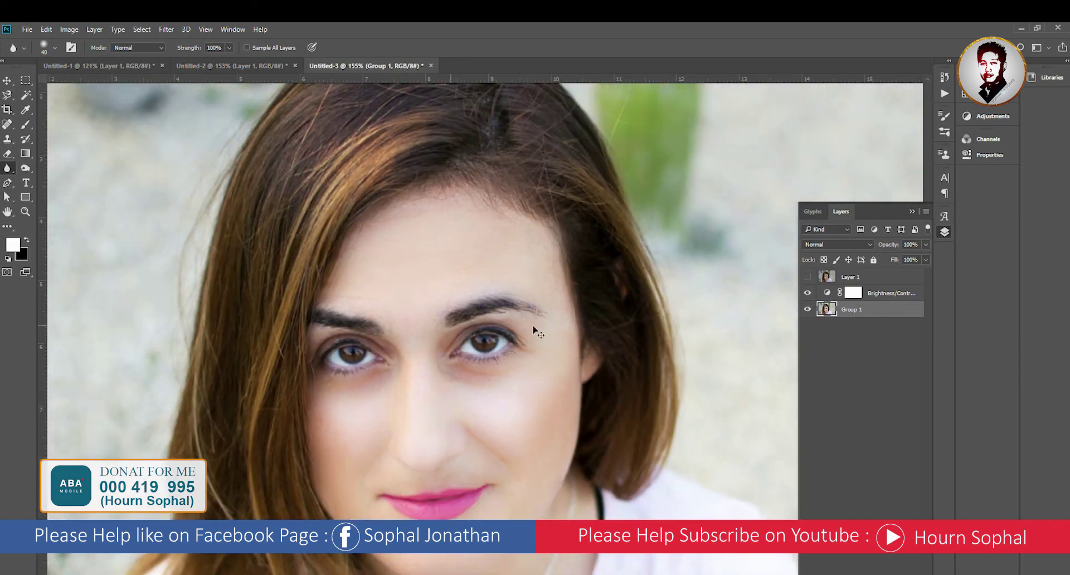
pyautogui.scroll(2, 555, 319)
pyautogui.scroll(2, 418, 240)
pyautogui.click(229, 48)
pyautogui.moveTo(226, 59); pyautogui.dragTo(211, 62)
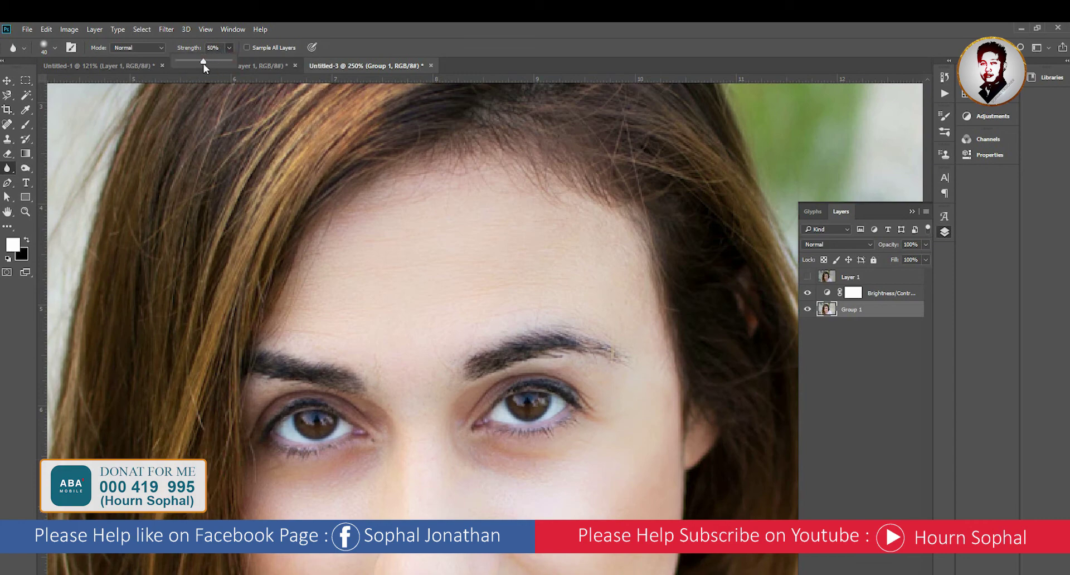
pyautogui.click(491, 290)
# Soften the left cheek, nose bridge and small spots, then fit the photo on screen.
pyautogui.scroll(-3, 406, 437)
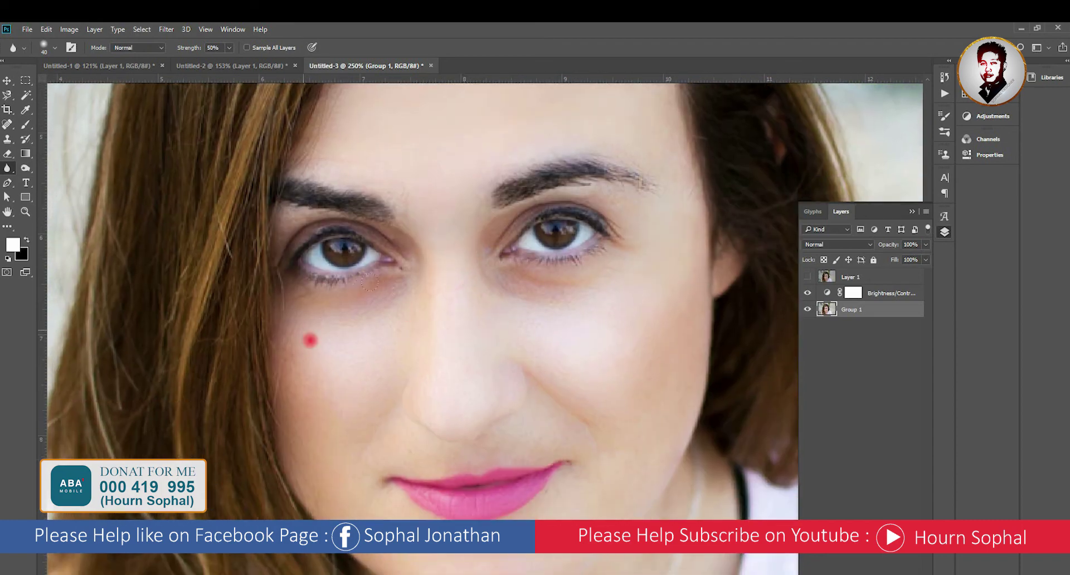
pyautogui.click(291, 339)
pyautogui.hscroll(1, 405, 479)
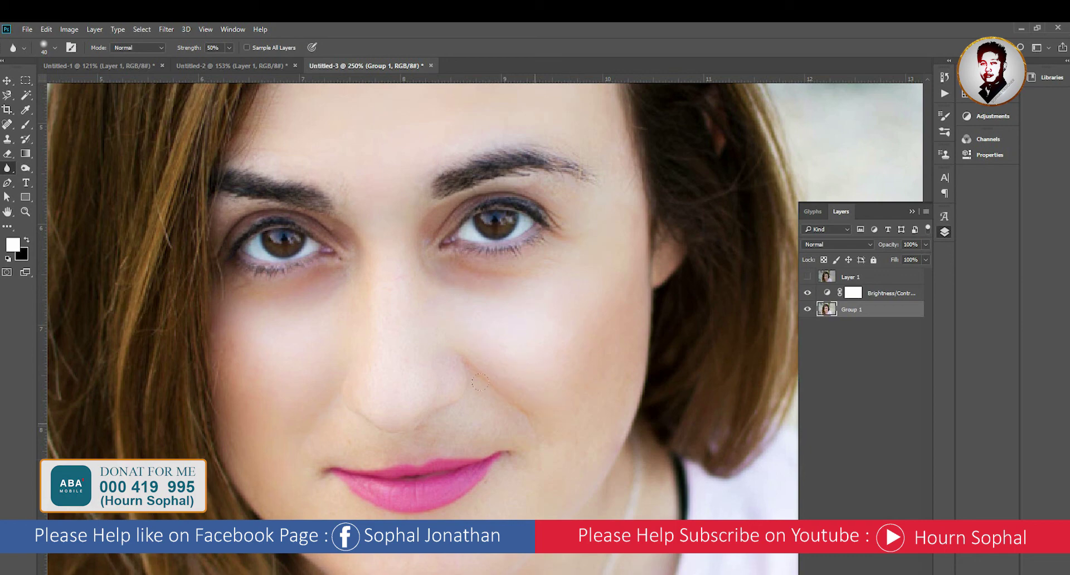
pyautogui.click(394, 280)
pyautogui.click(384, 315)
pyautogui.click(462, 404)
pyautogui.hotkey('ctrl', '0')
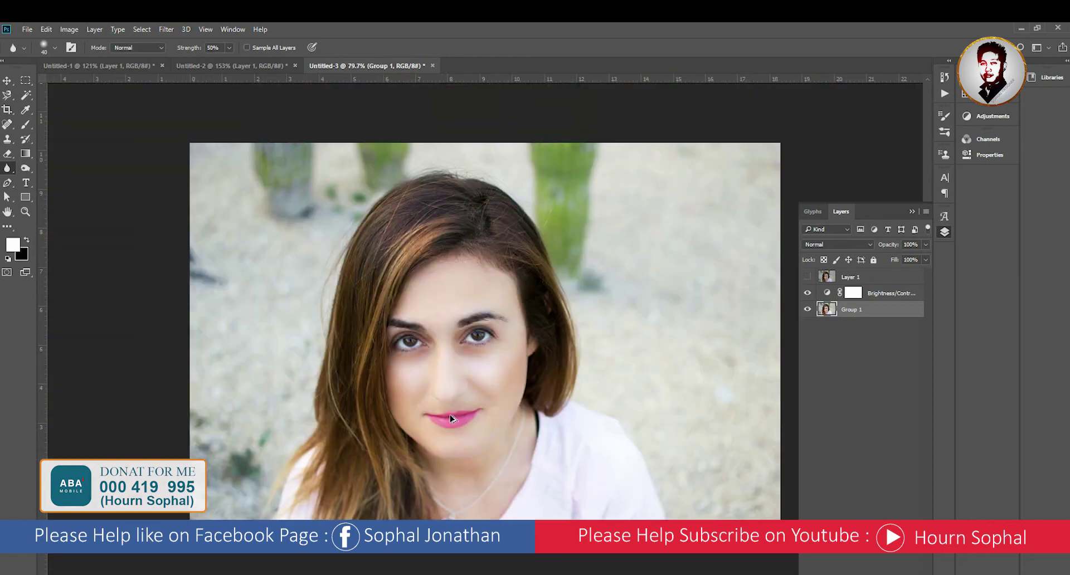
# Compare the Brightness/Contrast adjustment on and off, then clip it to Group 1.
pyautogui.scroll(1, 499, 385)
pyautogui.press('v')
pyautogui.scroll(-2, 499, 401)
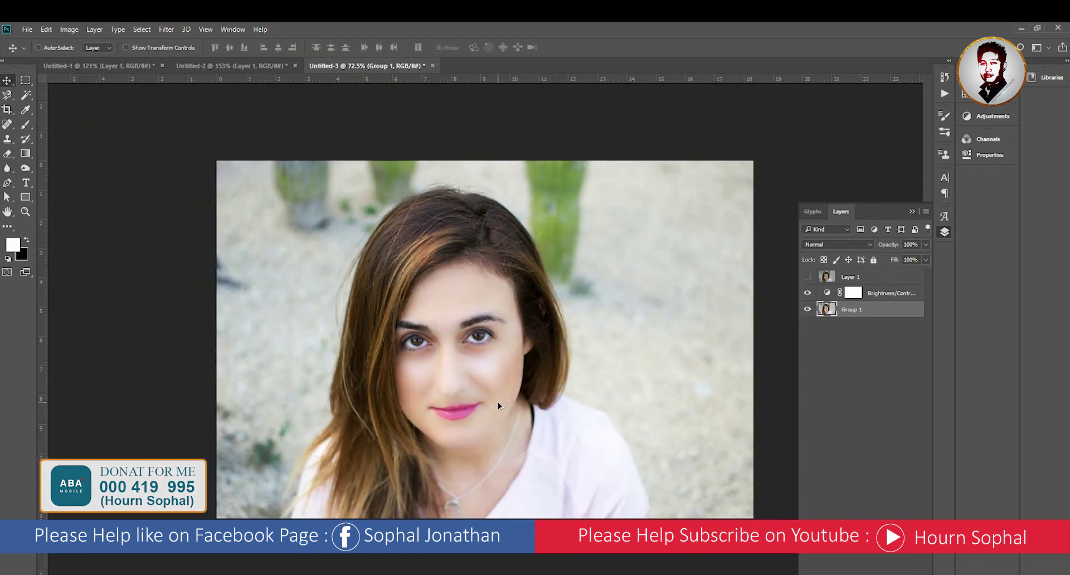
pyautogui.scroll(3, 499, 401)
pyautogui.click(807, 293)
pyautogui.click(806, 294)
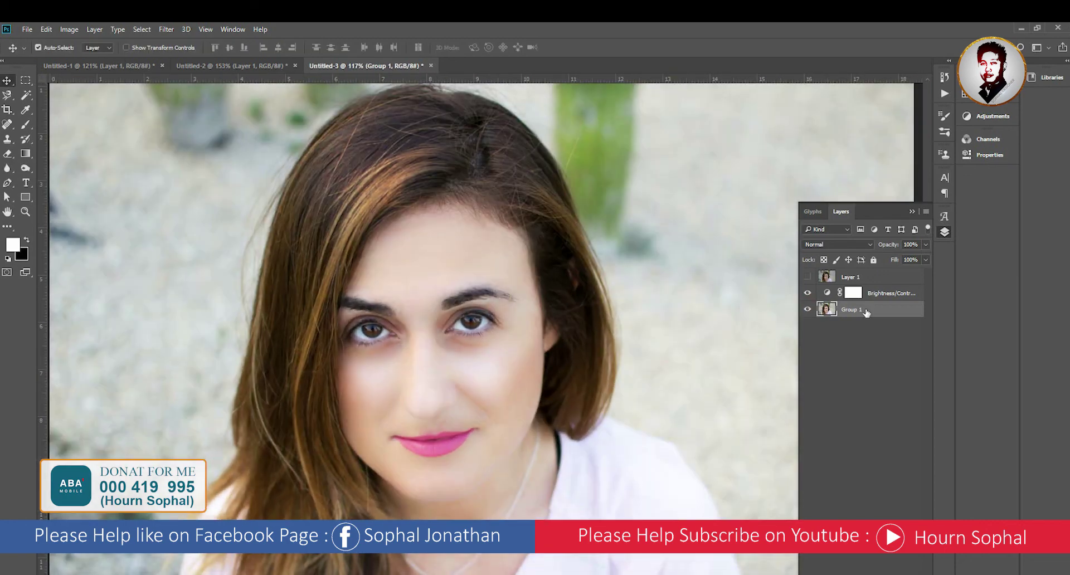
pyautogui.keyDown('alt'); pyautogui.click(875, 301); pyautogui.keyUp('alt')
# Collapse the Layers panel out of view.
pyautogui.scroll(-3, 459, 367)
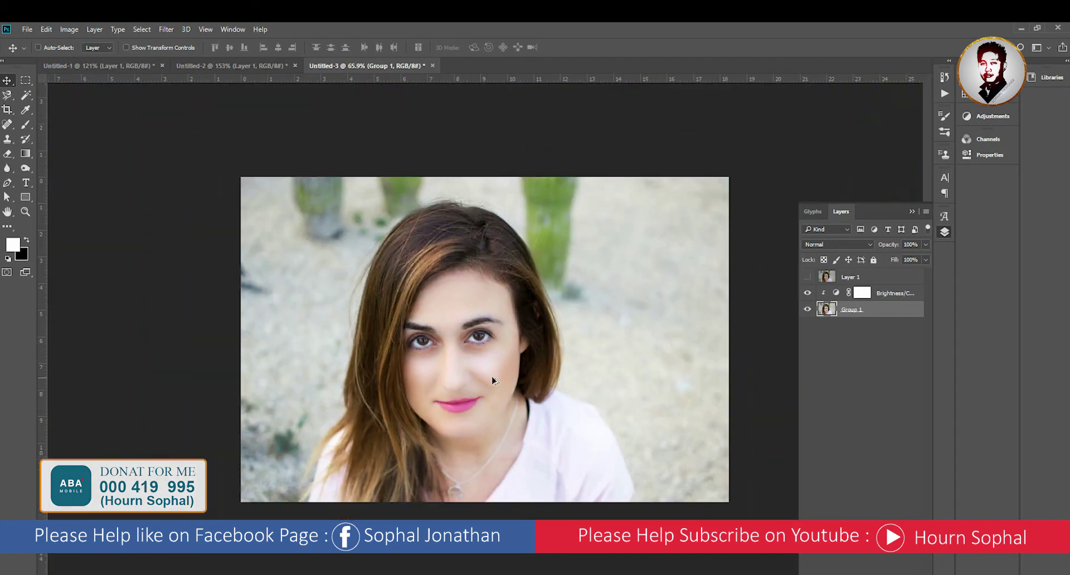
pyautogui.scroll(3, 492, 374)
pyautogui.scroll(1, 493, 373)
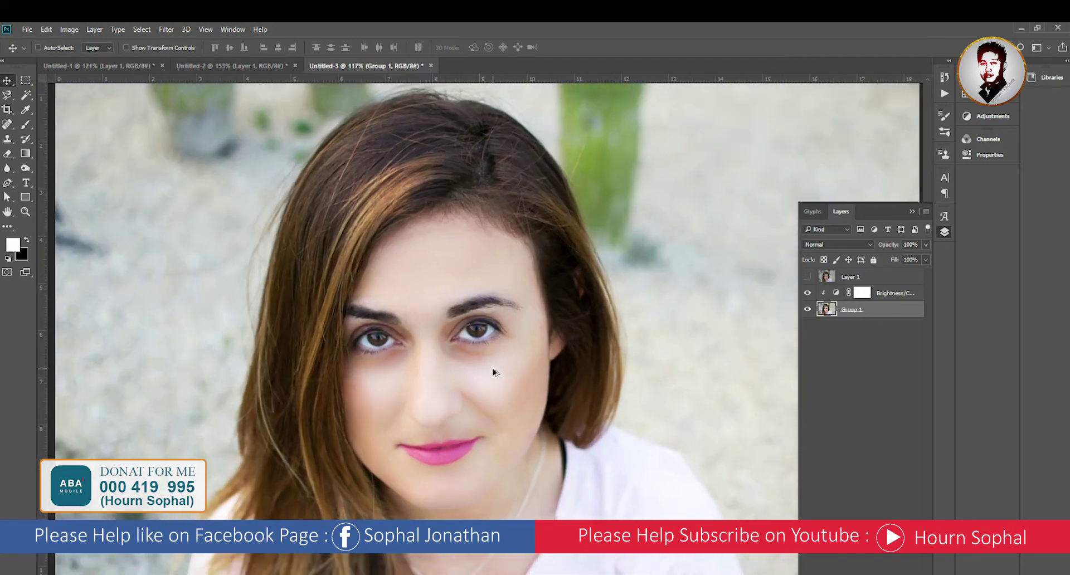
pyautogui.click(912, 212)
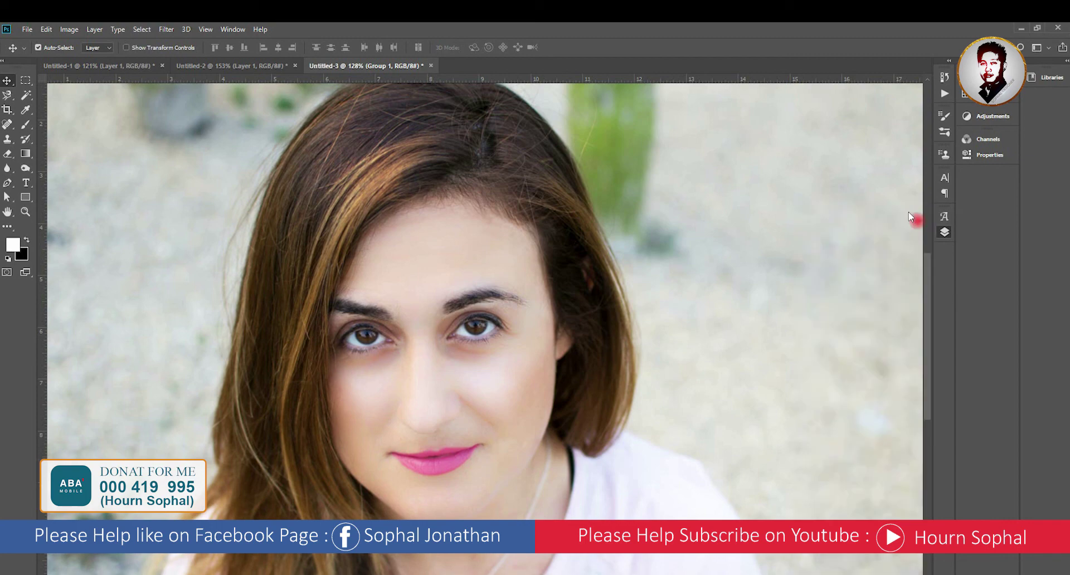